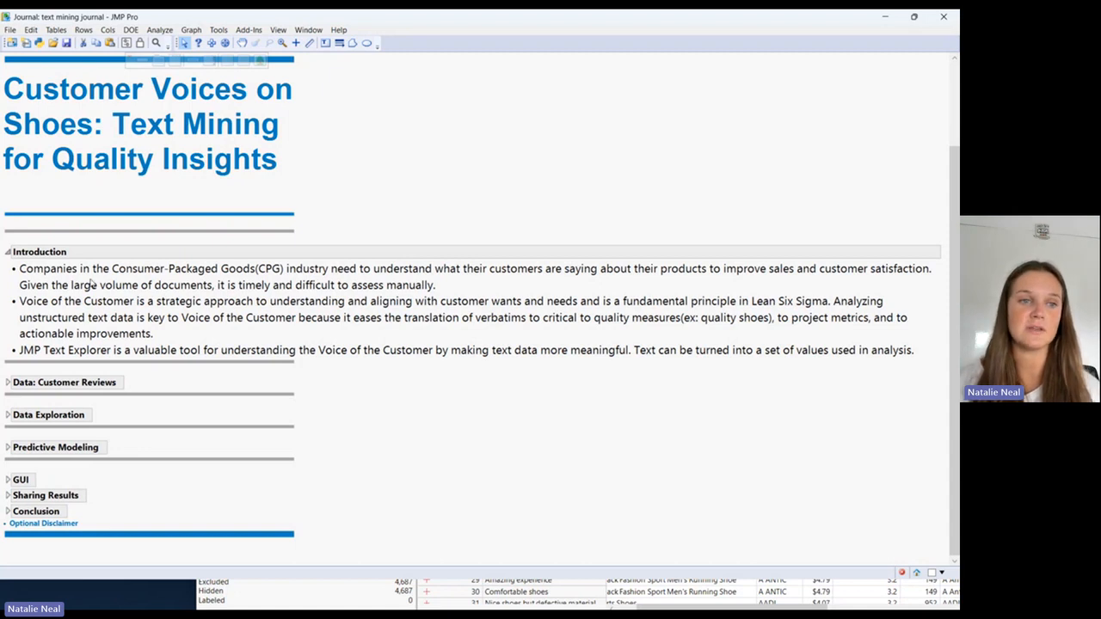
Collapse the journal's Introduction section, expand Data: Customer Reviews and open the linked Shoe Review Data table
left_click(7, 253)
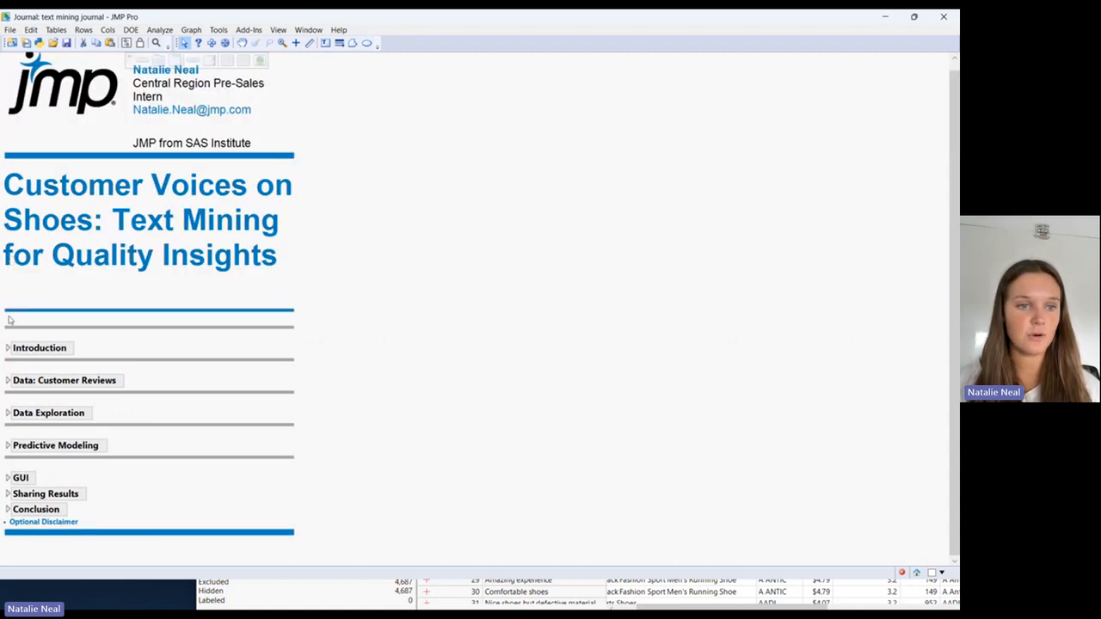
left_click(7, 382)
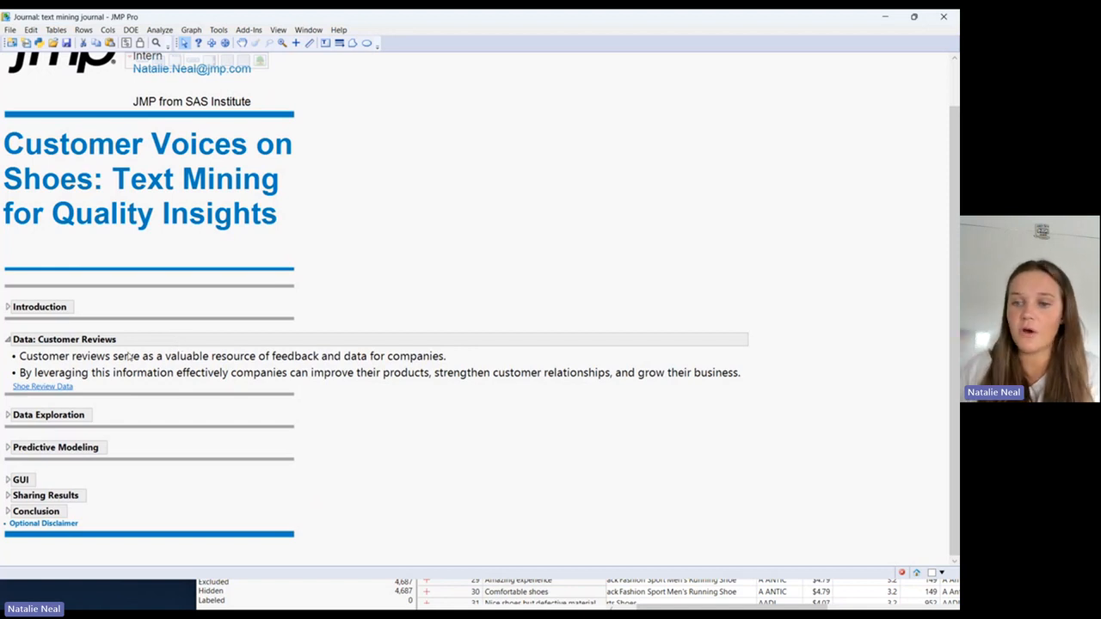
left_click(36, 386)
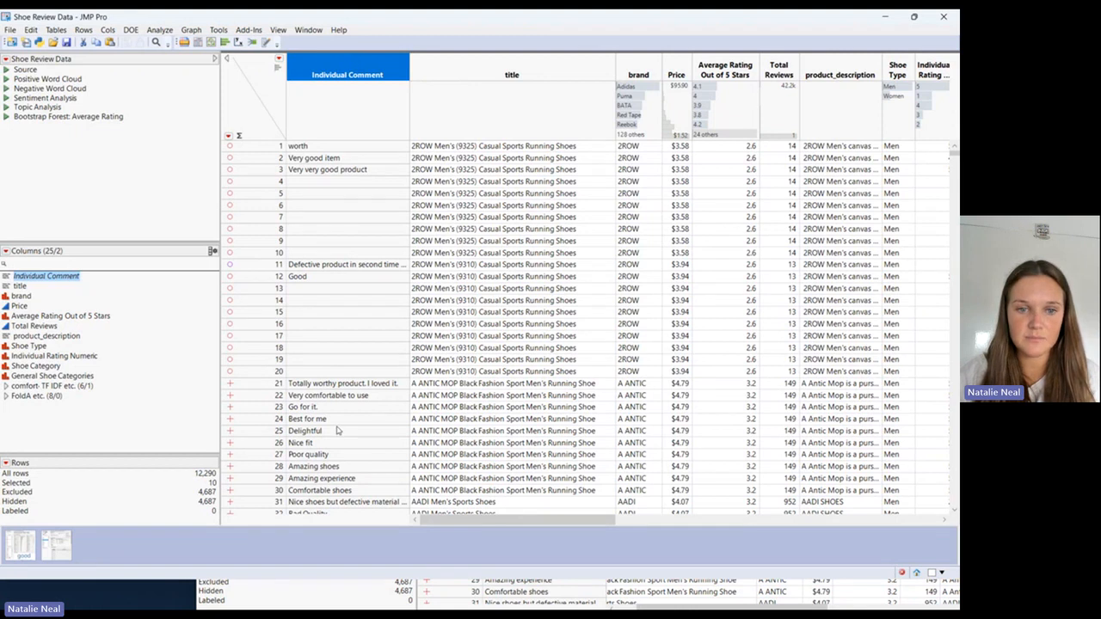
Examine the first review rows and the data table's columns from Individual Comment through General Shoe Categories
scroll(338, 429, "down", 10)
scroll(338, 430, "up", 10)
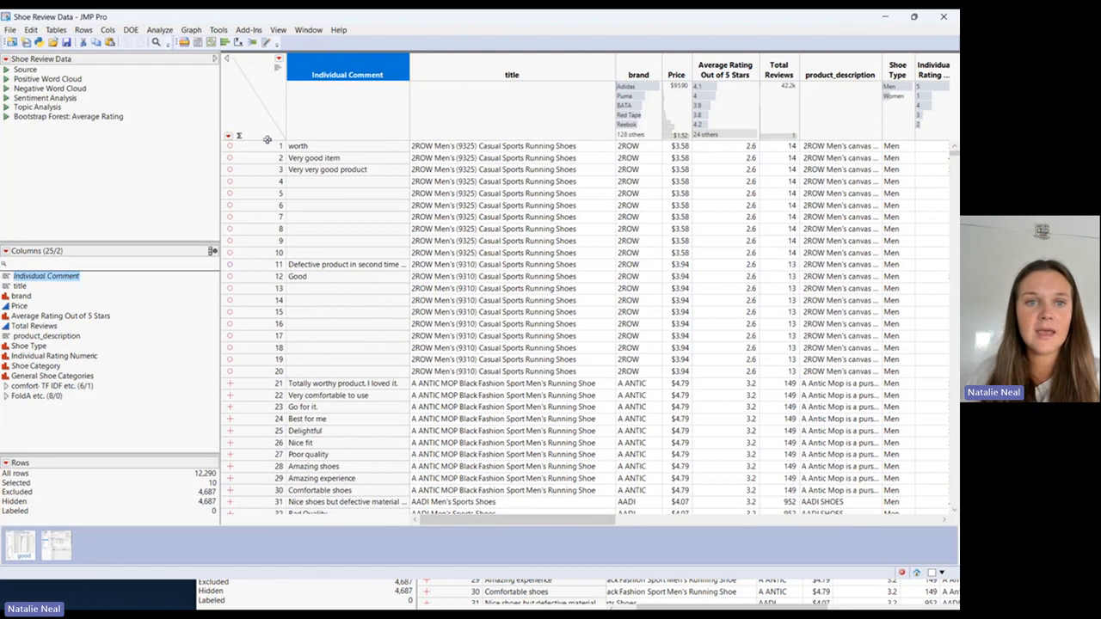
left_click_drag(267, 146, 268, 249)
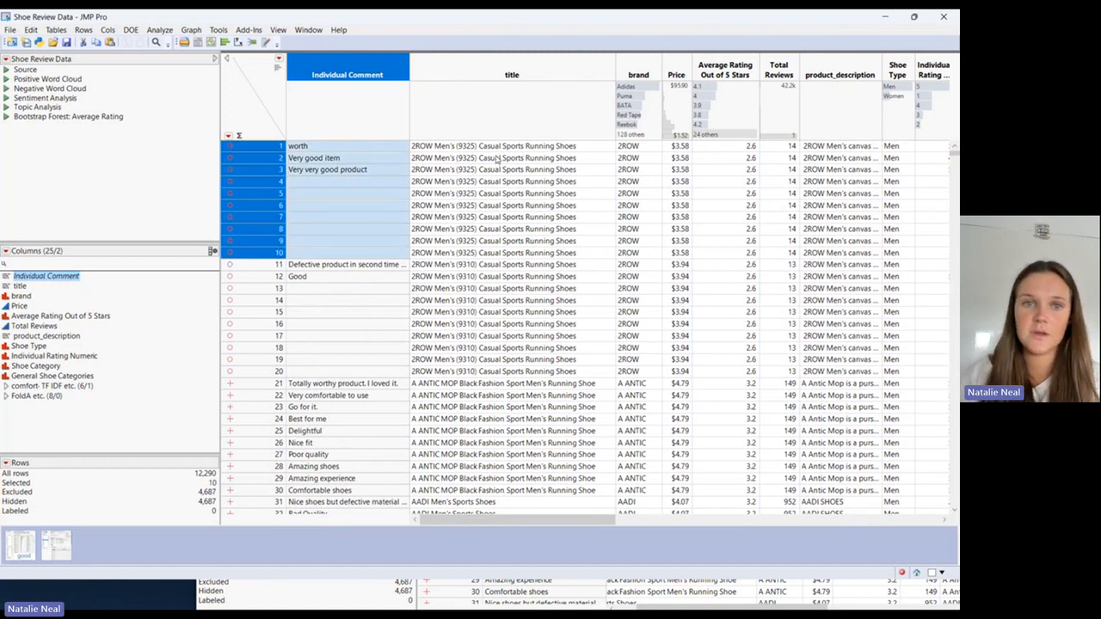
left_click(302, 162)
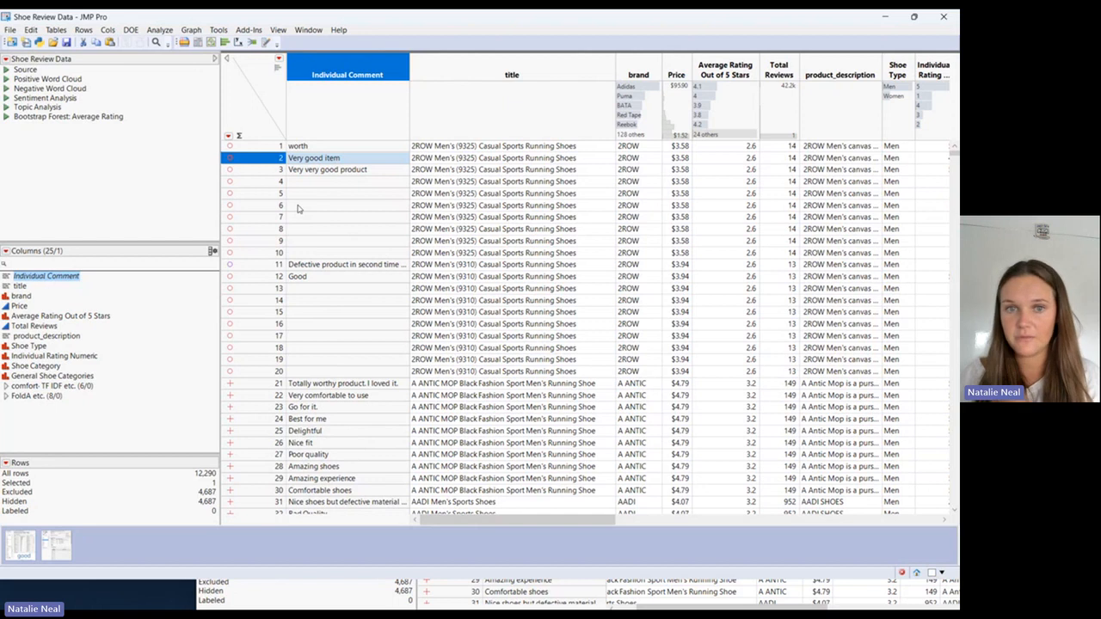
left_click(501, 217)
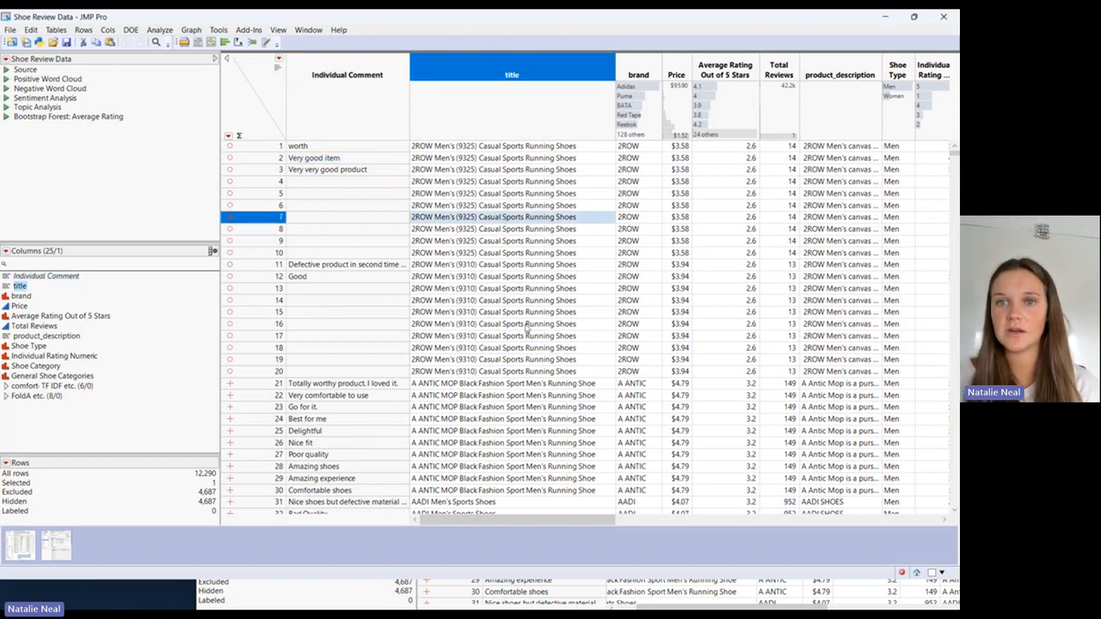
left_click(638, 68)
key("Right")
key("Right")
key("Right")
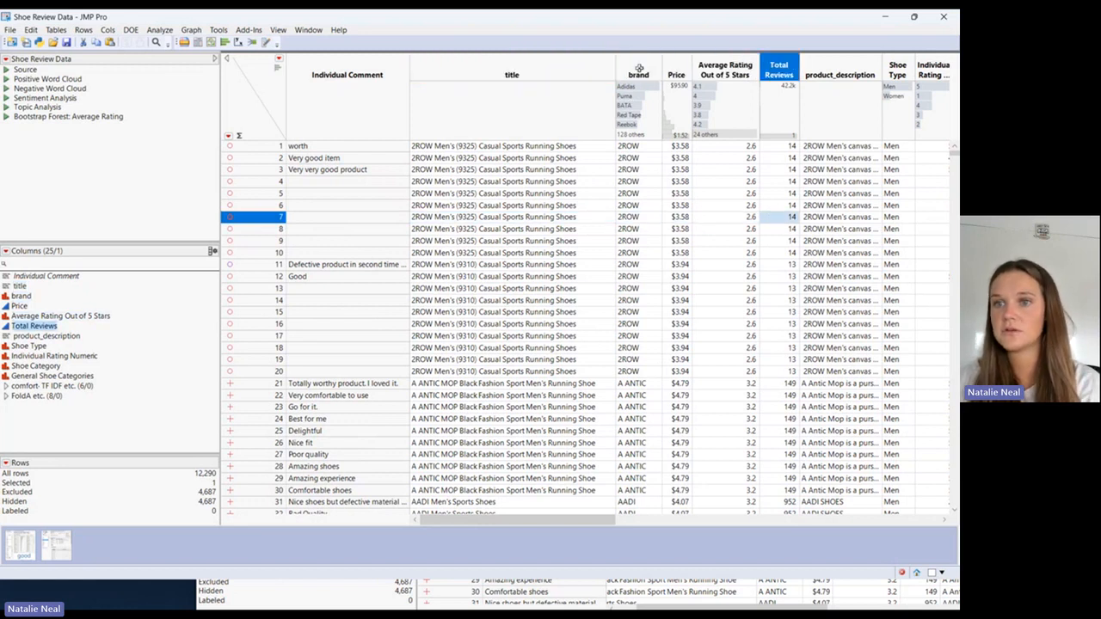
key("Right")
key("Right")
key("Right")
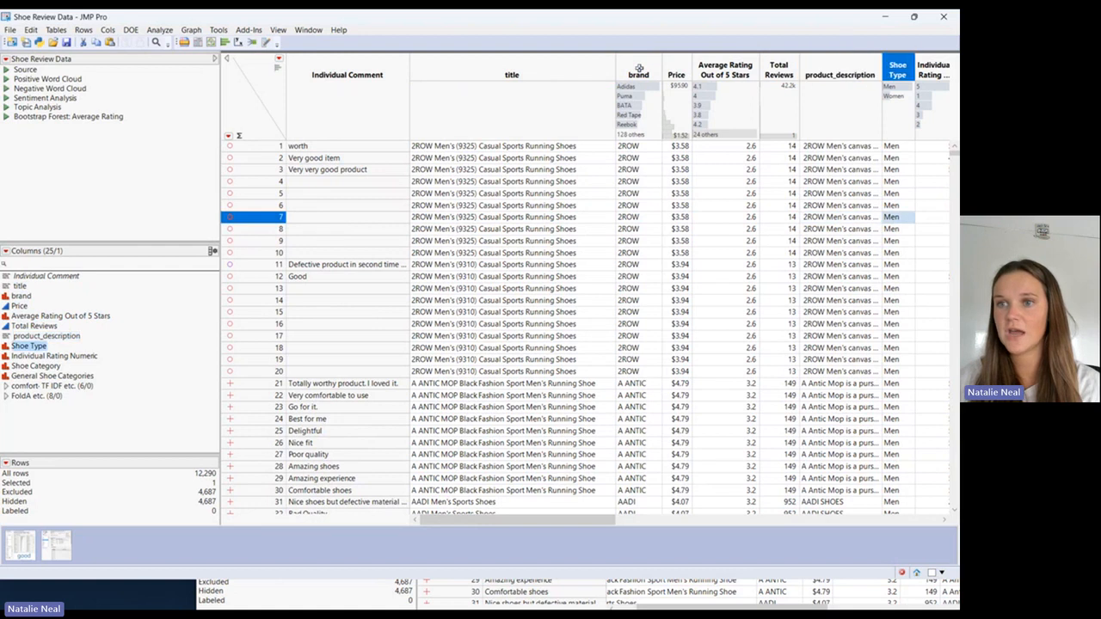
key("Right")
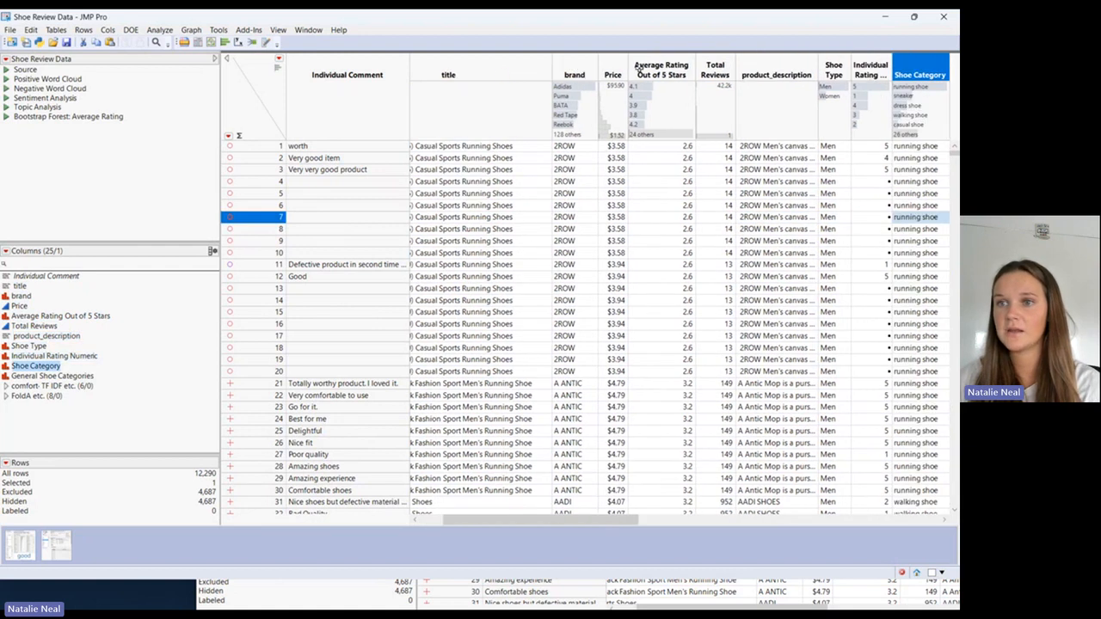
key("Right")
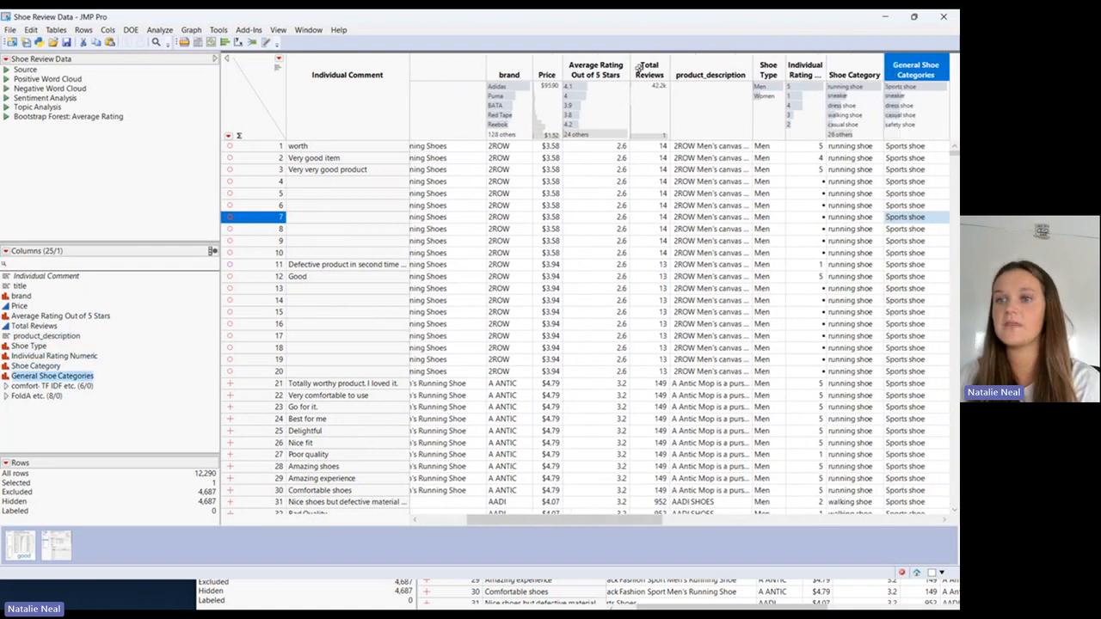
Run Text Explorer with Individual Comment as the text column, keeping the default settings, and maximize the report window
key("Left")
key("Left")
key("Left")
key("Left")
key("Left")
key("Left")
key("Left")
key("Left")
key("Left")
key("Left")
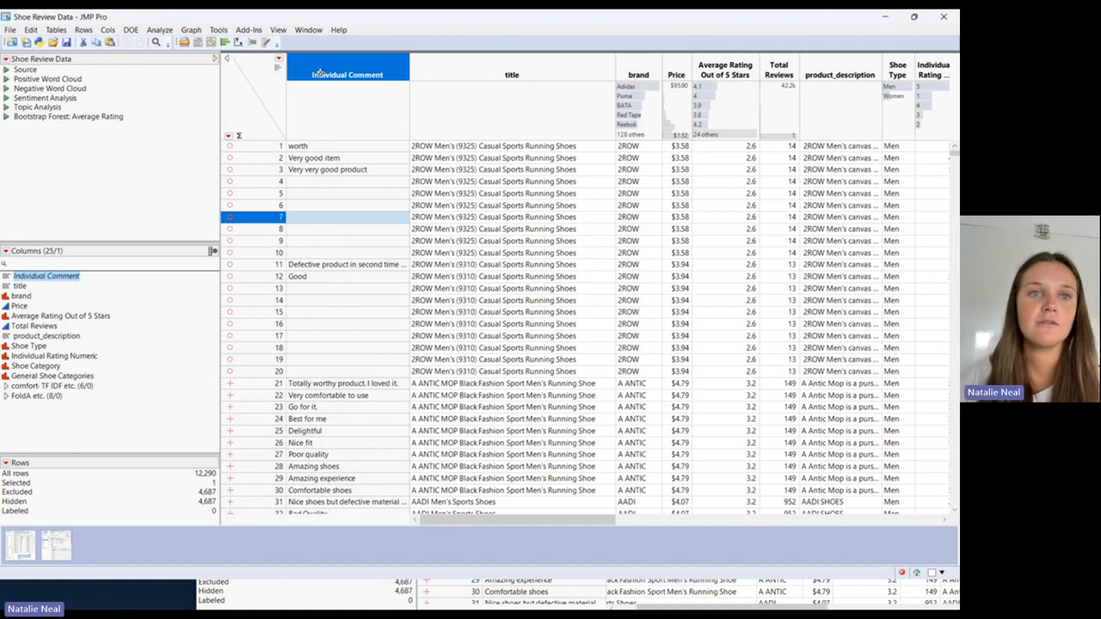
left_click(159, 31)
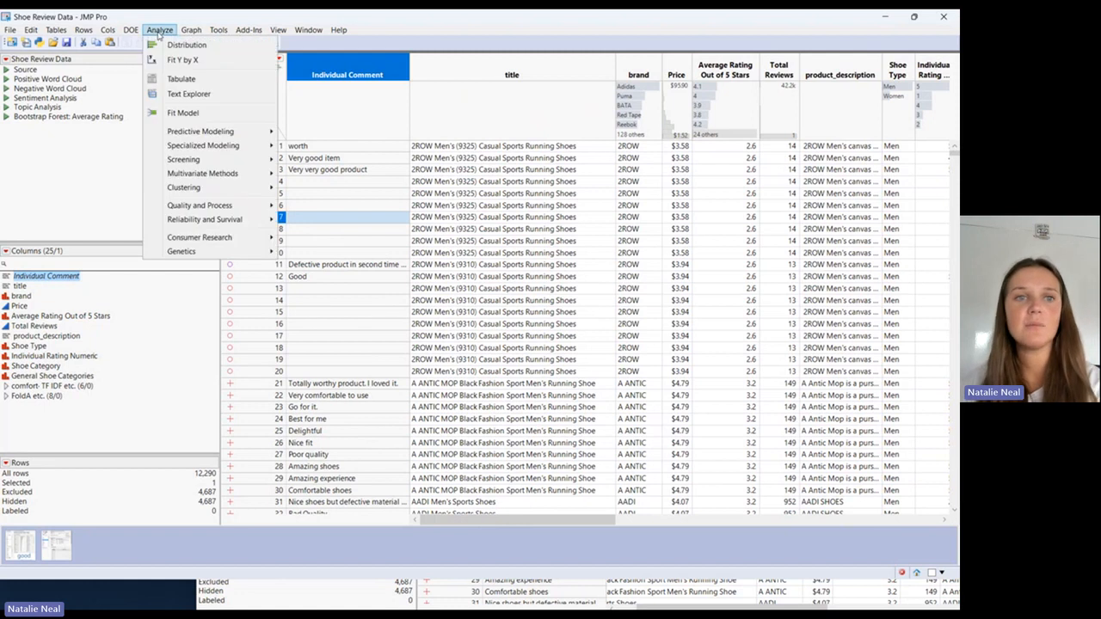
left_click(196, 93)
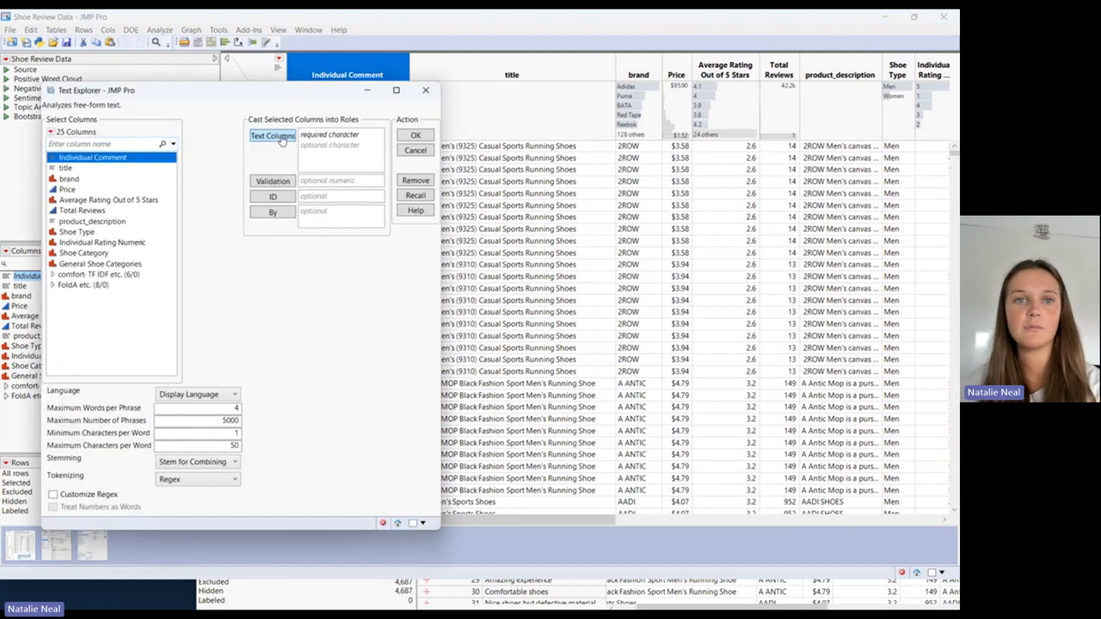
left_click(280, 140)
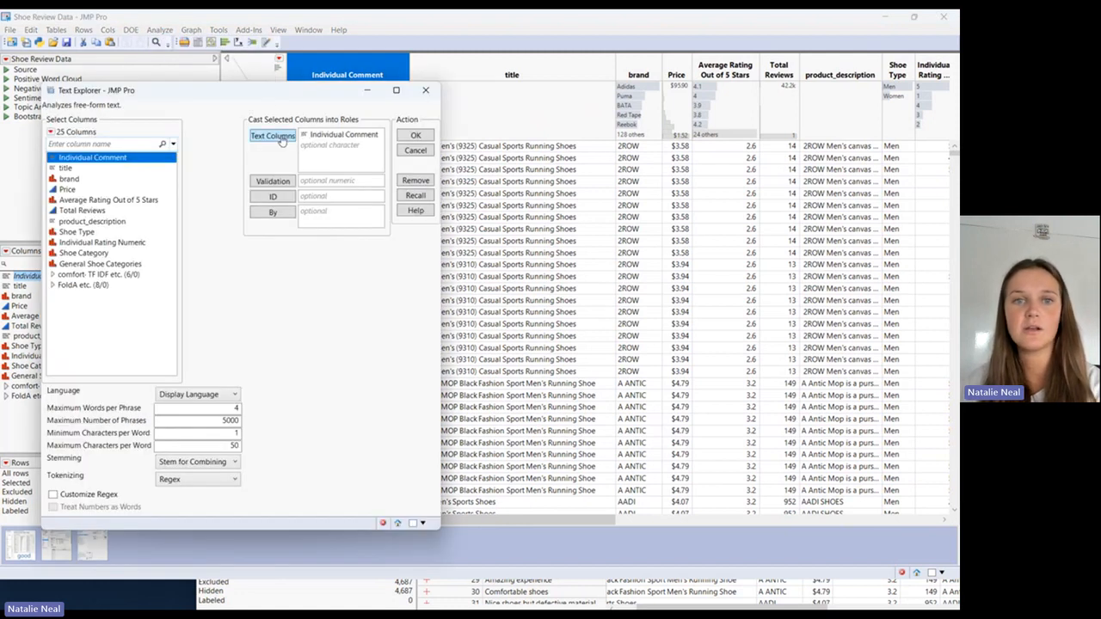
left_click(416, 135)
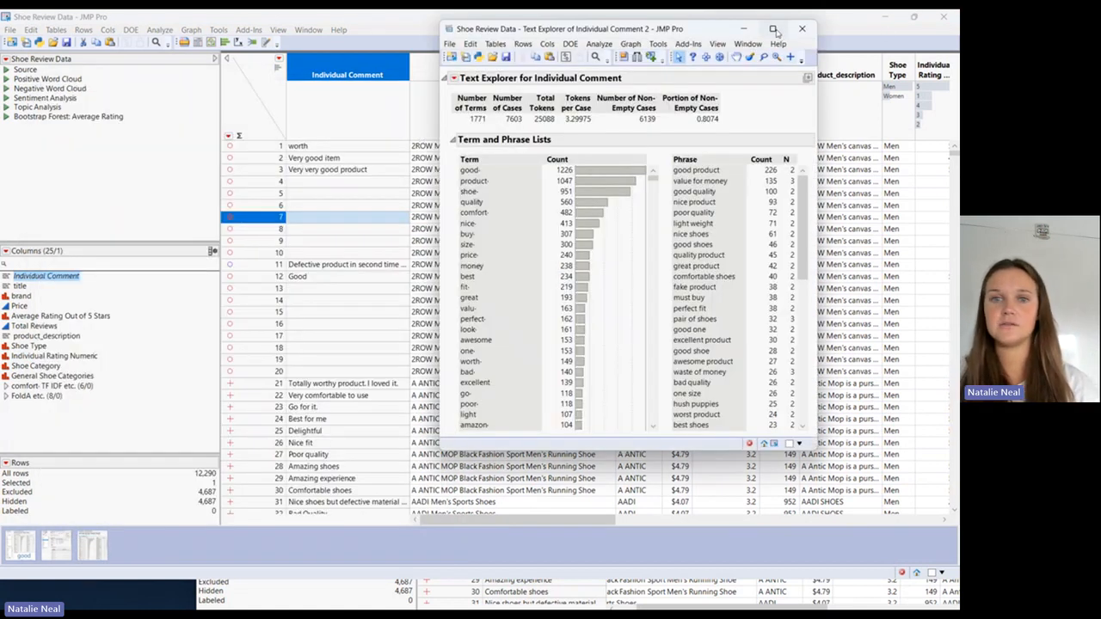
mouse_move(774, 31)
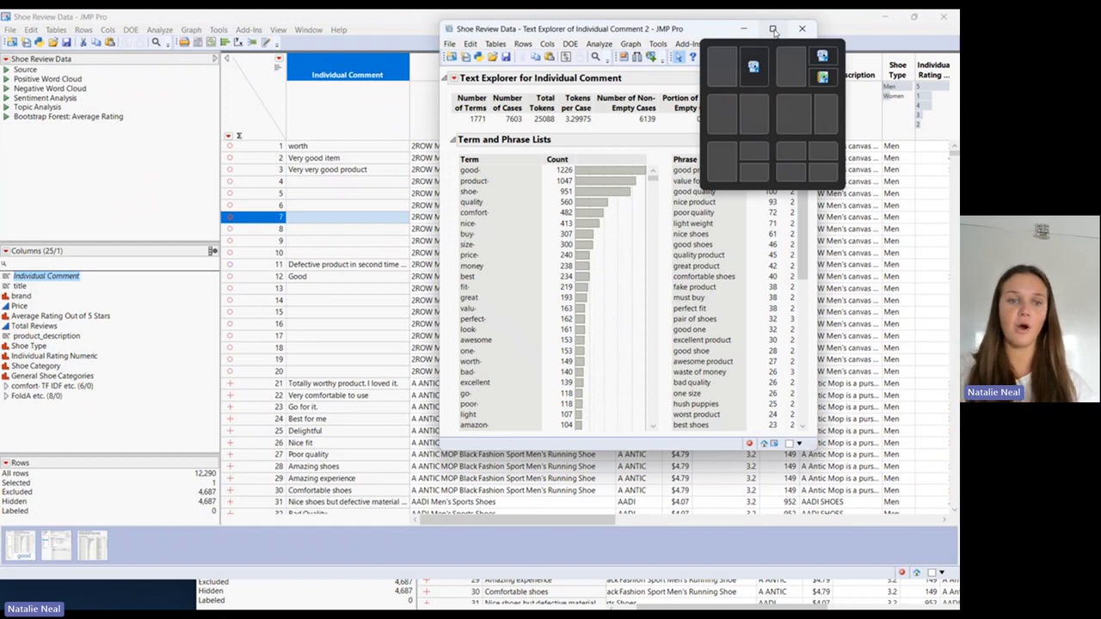
left_click(774, 30)
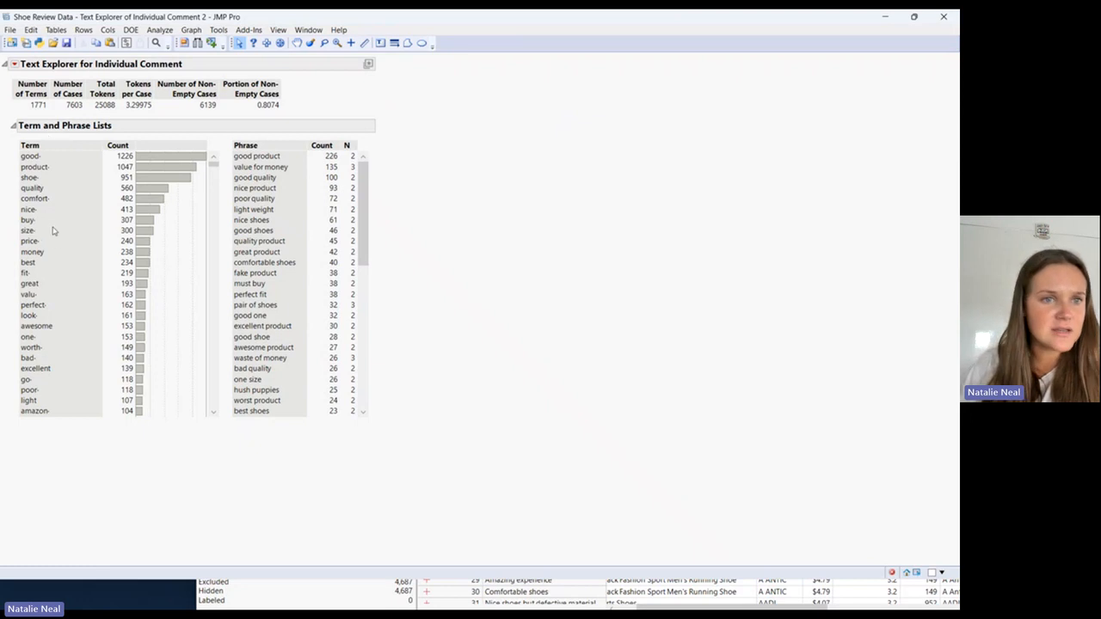
Review the most frequent terms and add product and shoe as stop words
left_click(56, 160)
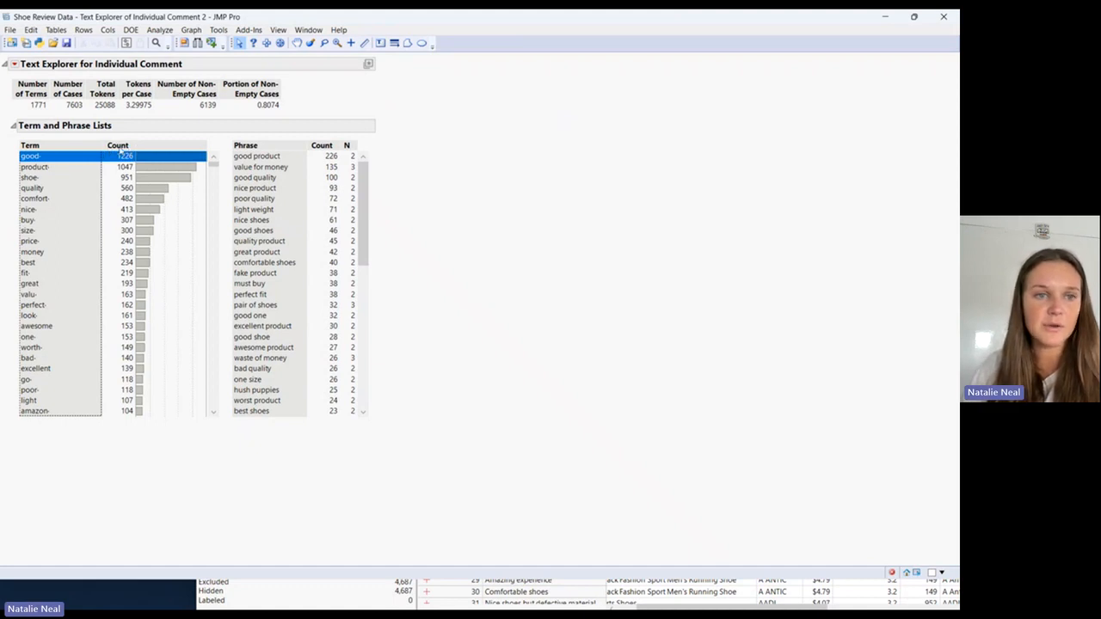
left_click(53, 168)
mouse_move(31, 177)
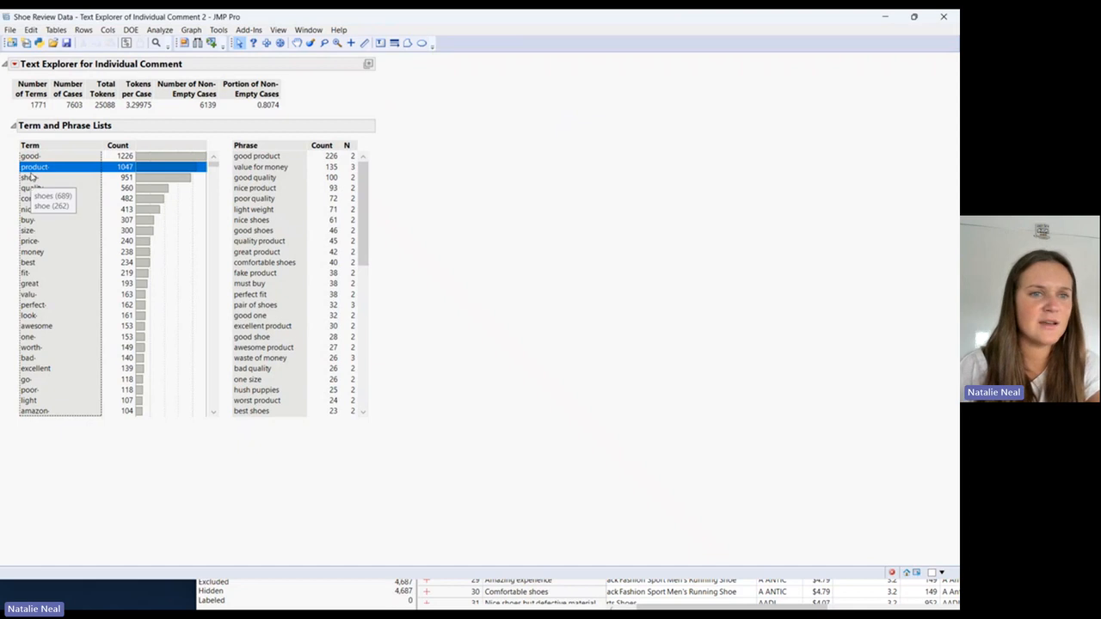
left_click(34, 180)
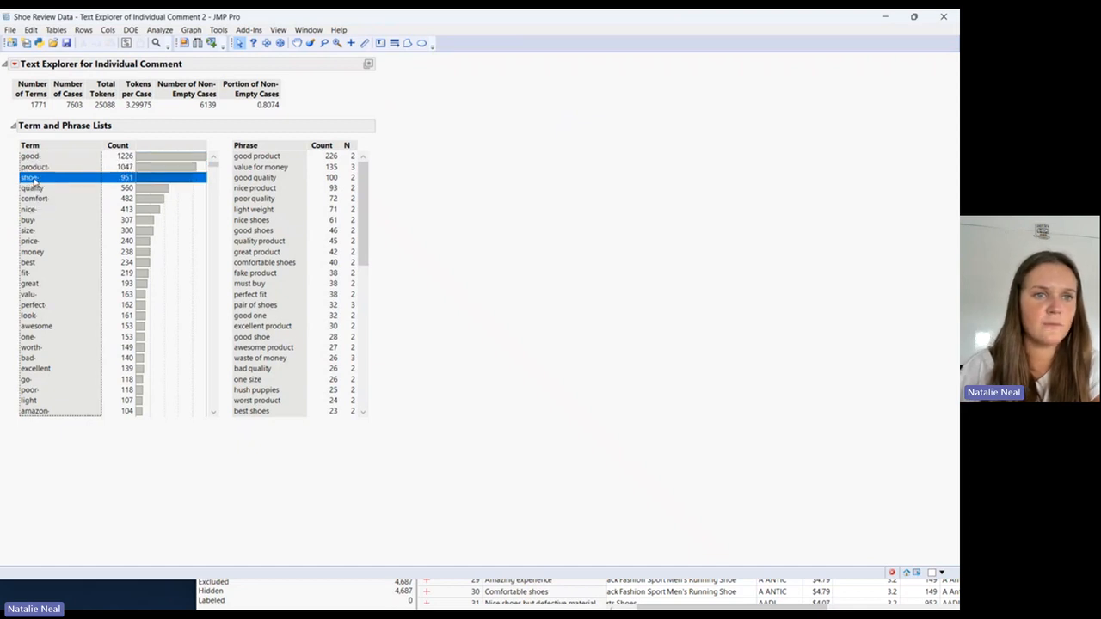
left_click(51, 168)
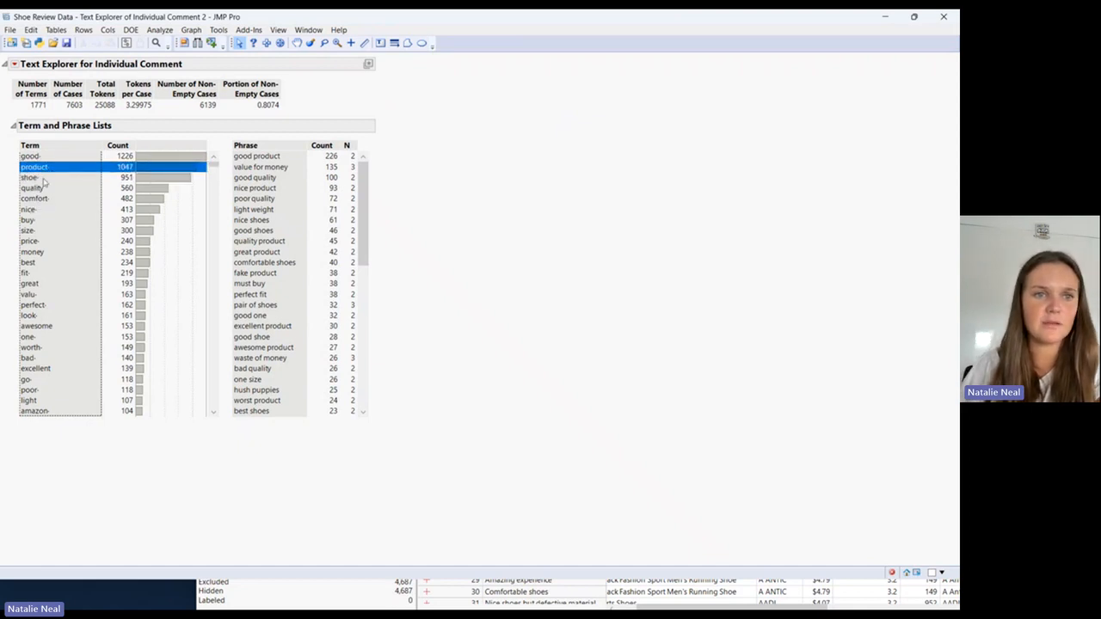
mouse_move(42, 181)
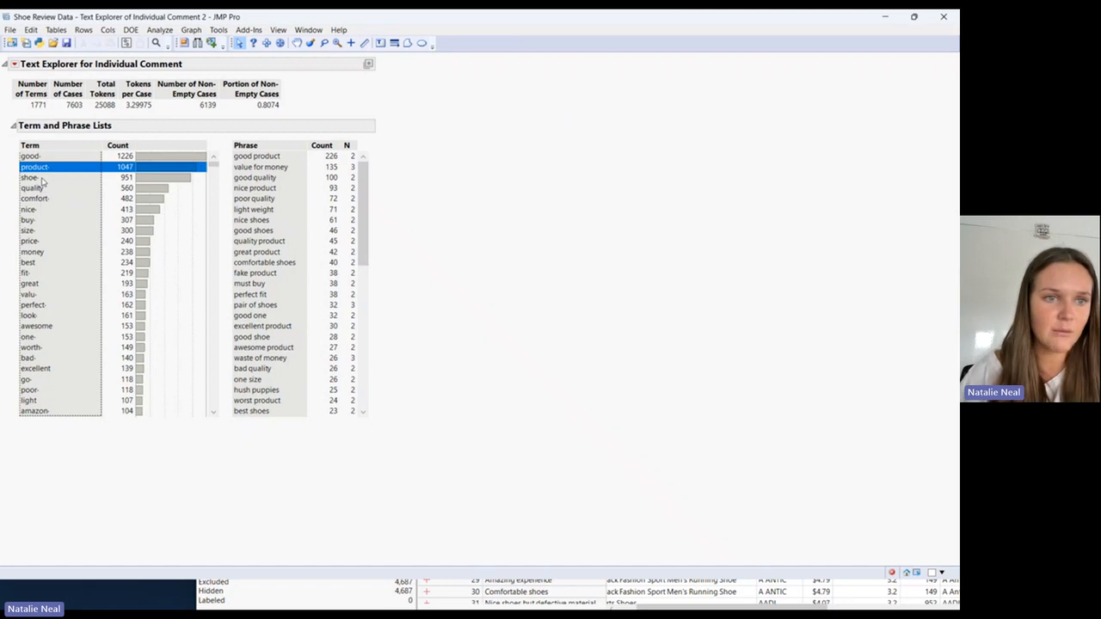
left_click(41, 181, "ctrl")
right_click(74, 175)
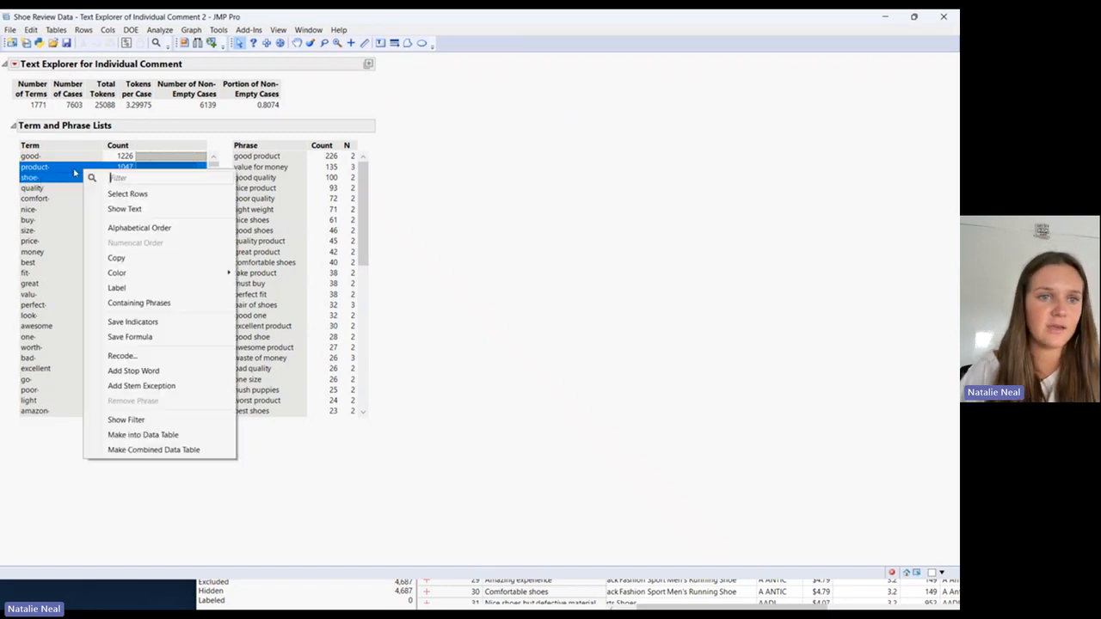
left_click(129, 371)
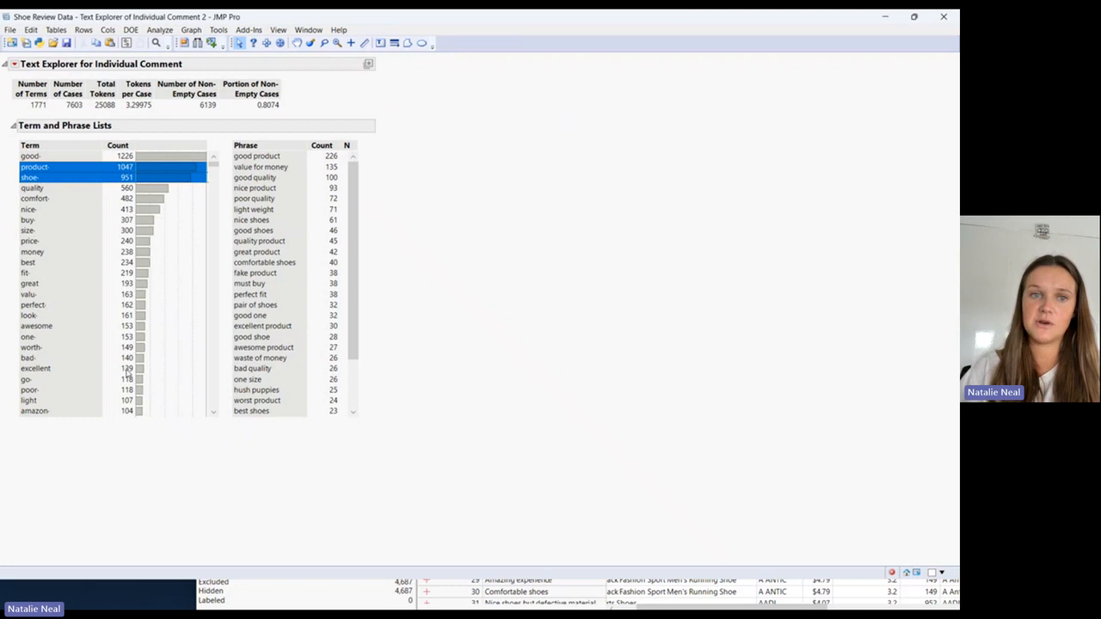
Review the leading phrases and add all phrases in the phrase list to the term list
left_click(269, 159)
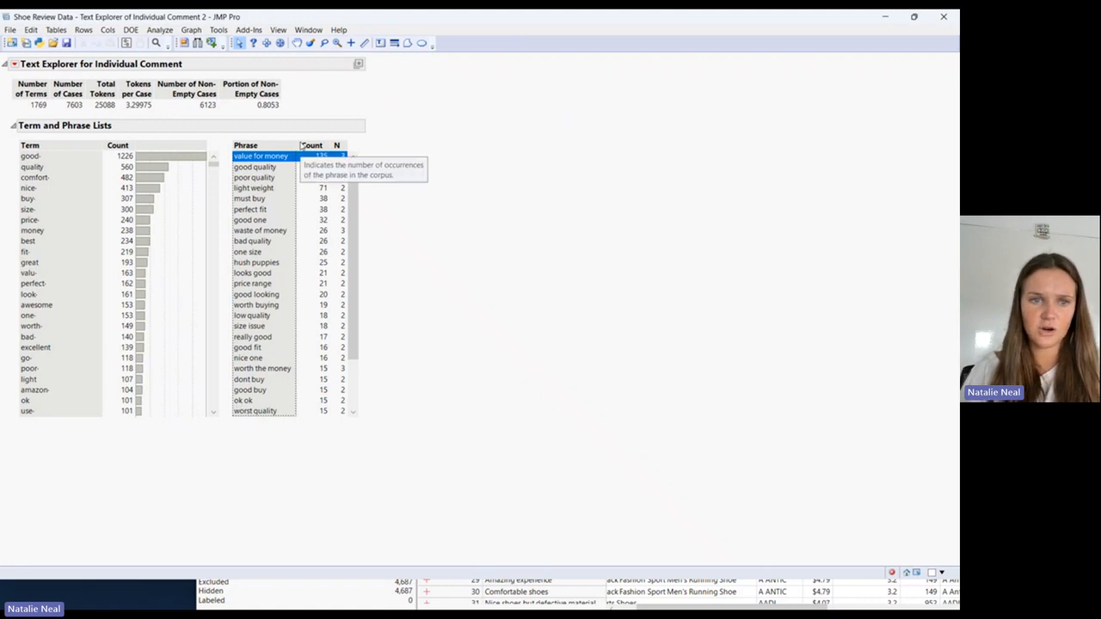
left_click(250, 167)
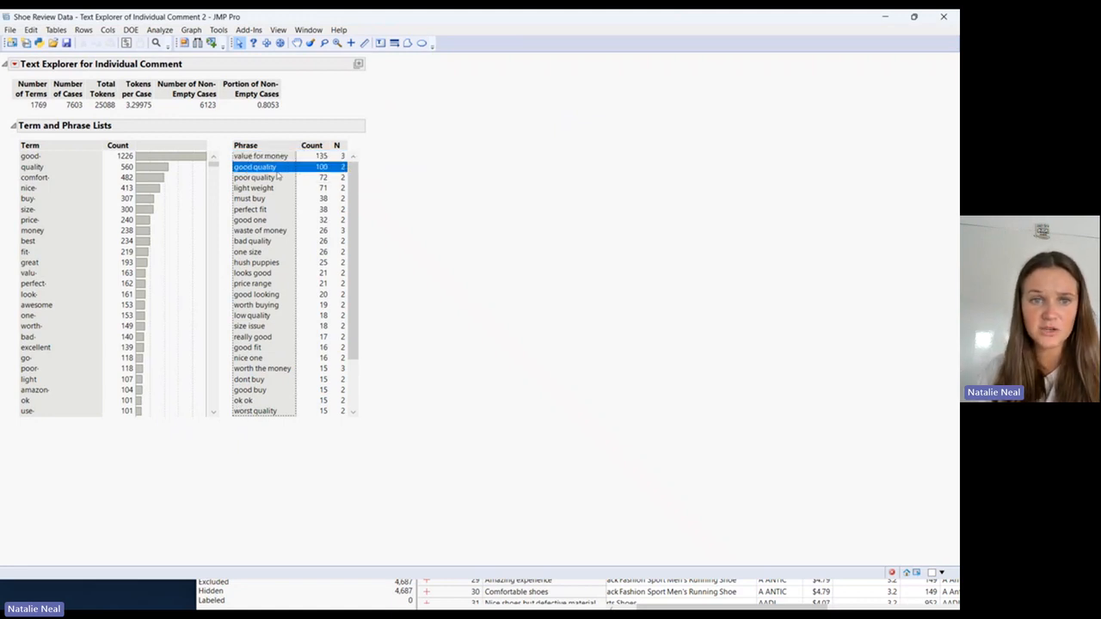
left_click(283, 179)
left_click(268, 157)
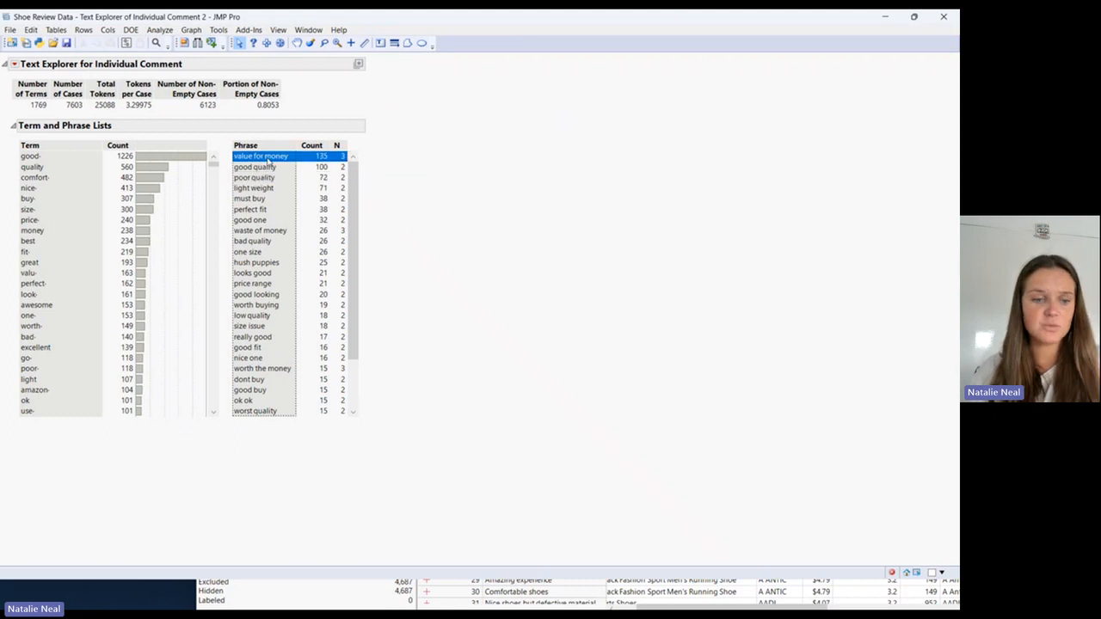
key("ctrl+a")
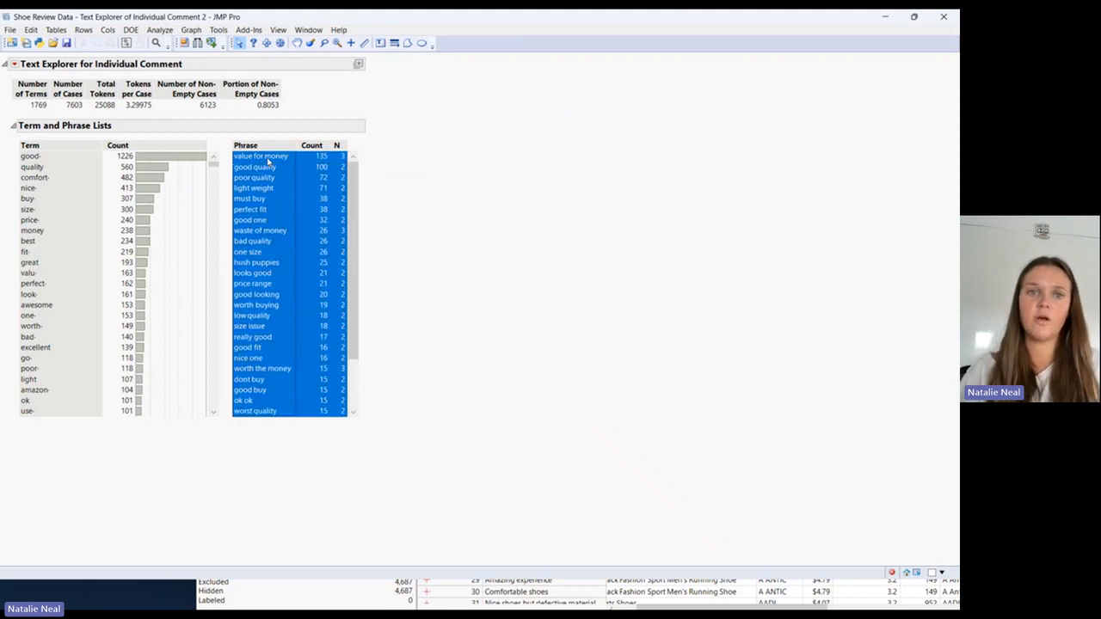
right_click(268, 160)
left_click(318, 312)
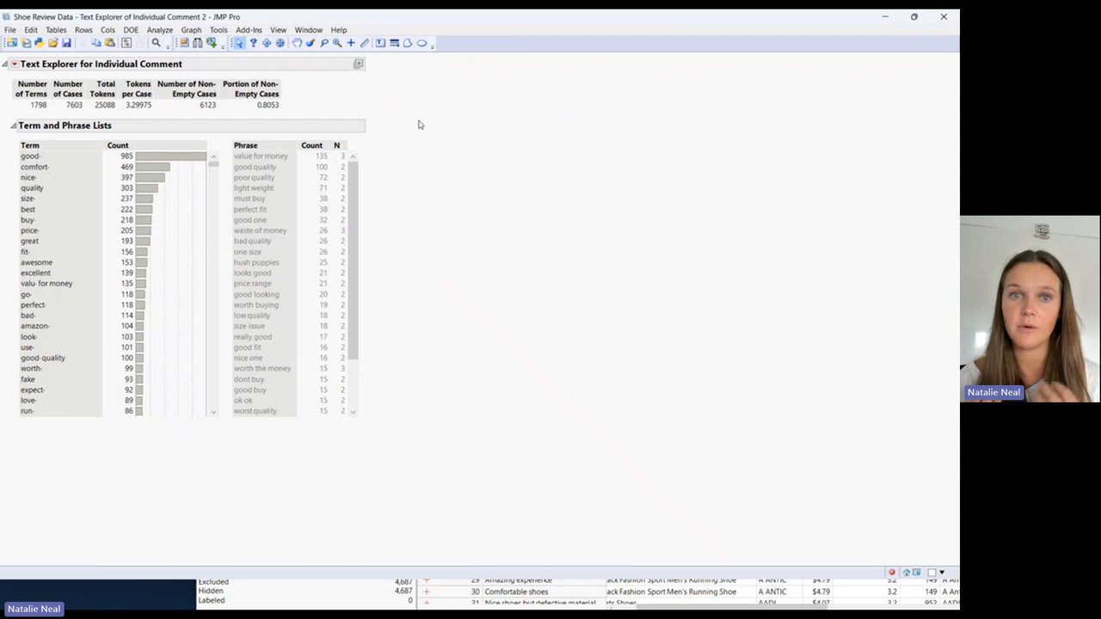
Show the word cloud for the comments with a centered layout and arbitrary colors
left_click(15, 64)
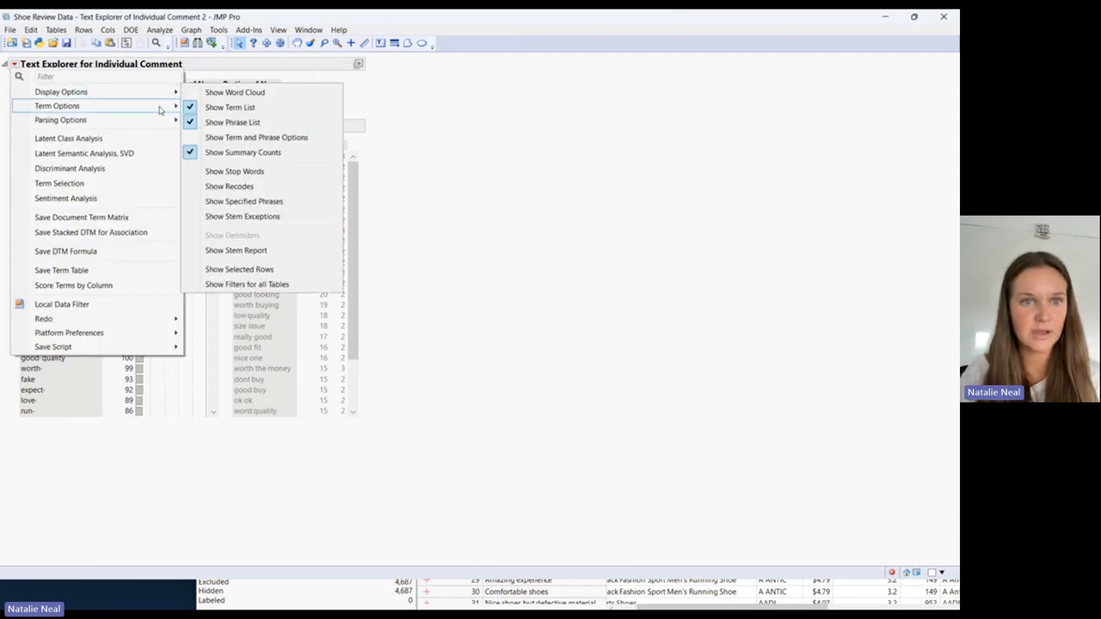
left_click(245, 93)
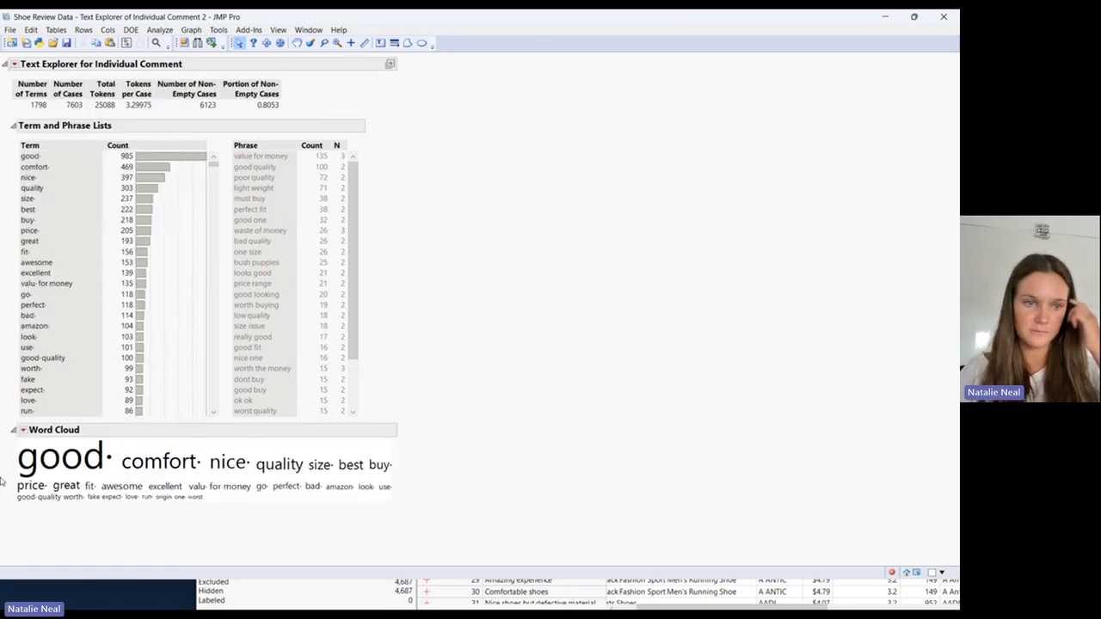
left_click(23, 430)
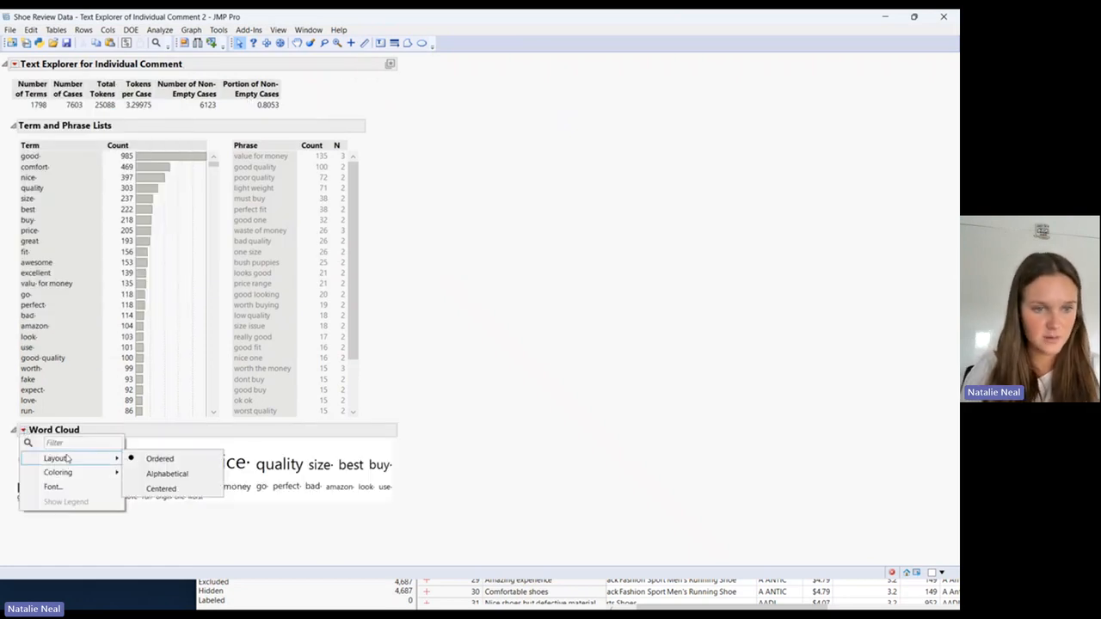
left_click(23, 430)
mouse_move(52, 472)
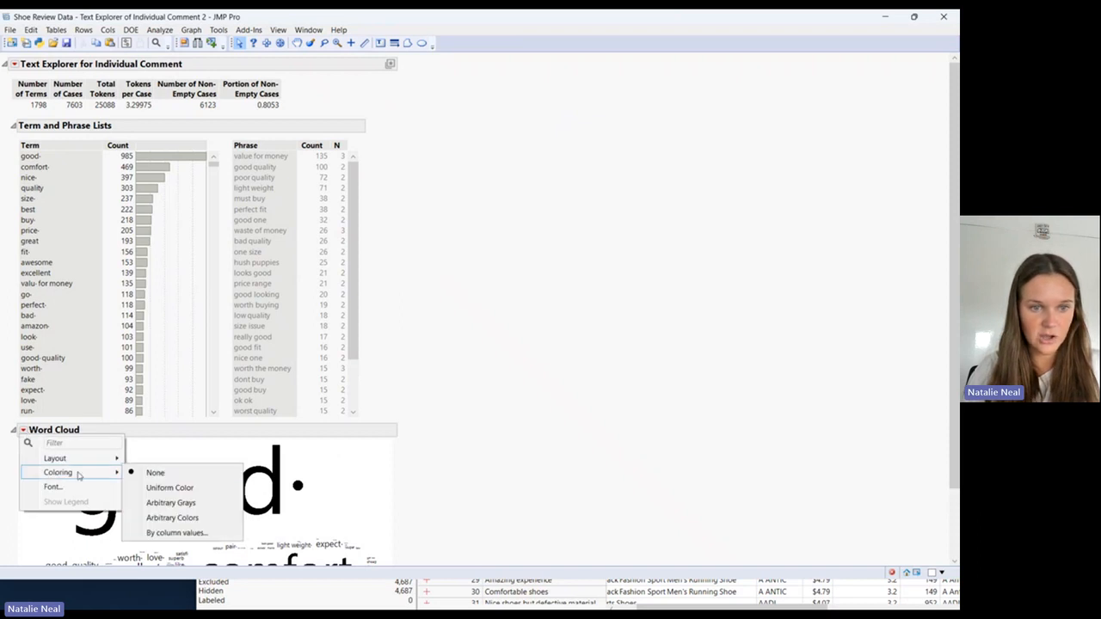
left_click(175, 517)
scroll(590, 373, "down", 3)
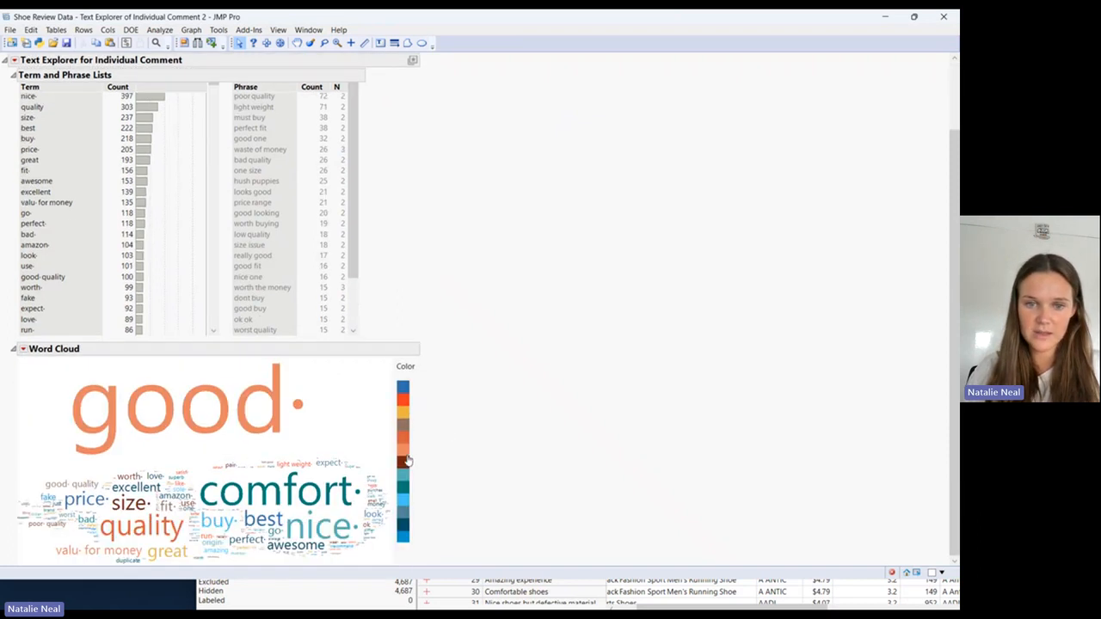
Apply the White to Blue color theme to the word cloud and widen the cloud
right_click(406, 457)
left_click(438, 480)
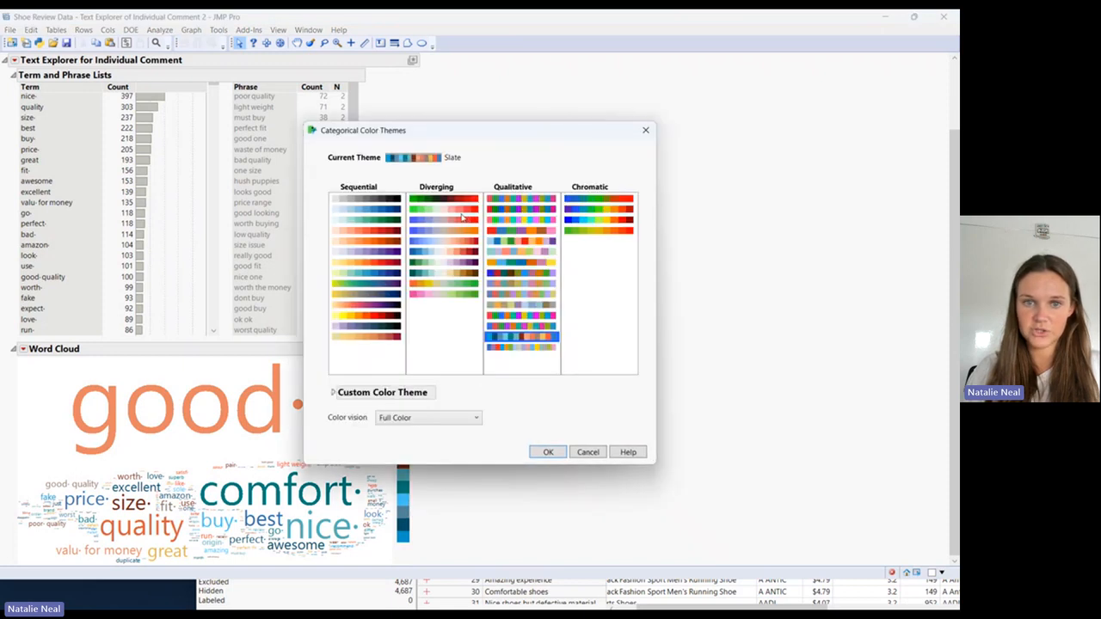
left_click(372, 210)
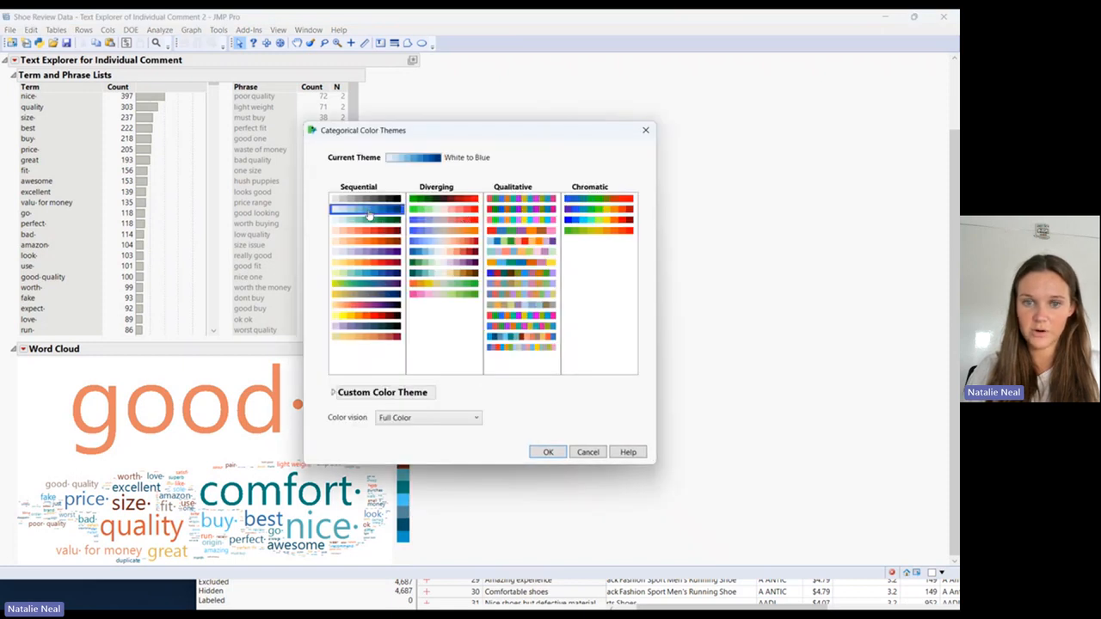
left_click(545, 452)
left_click(516, 438)
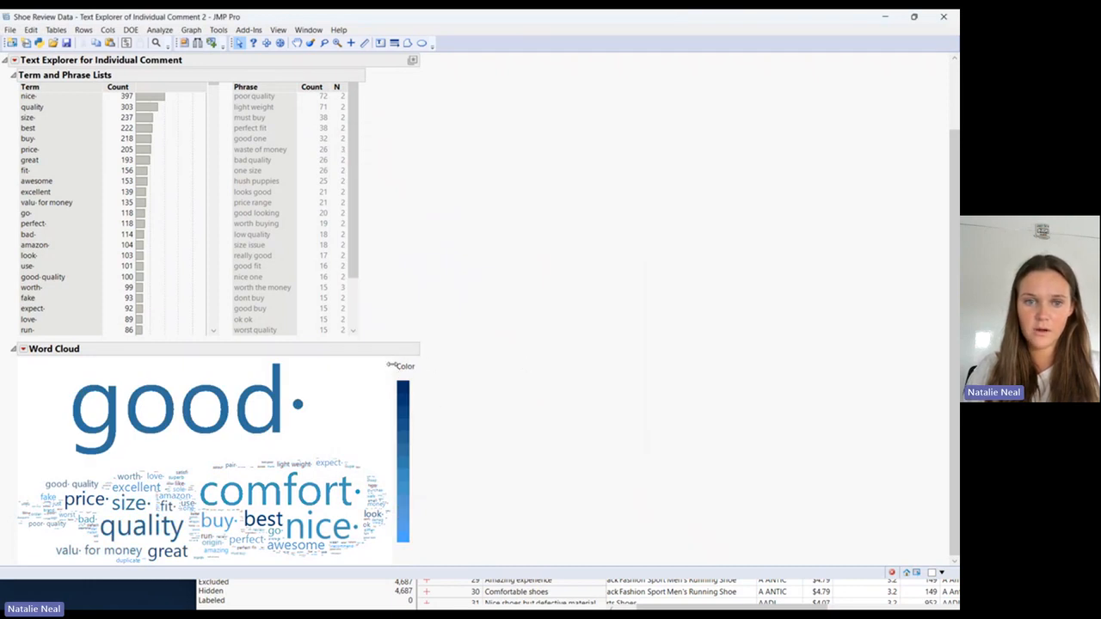
left_click_drag(397, 361, 451, 360)
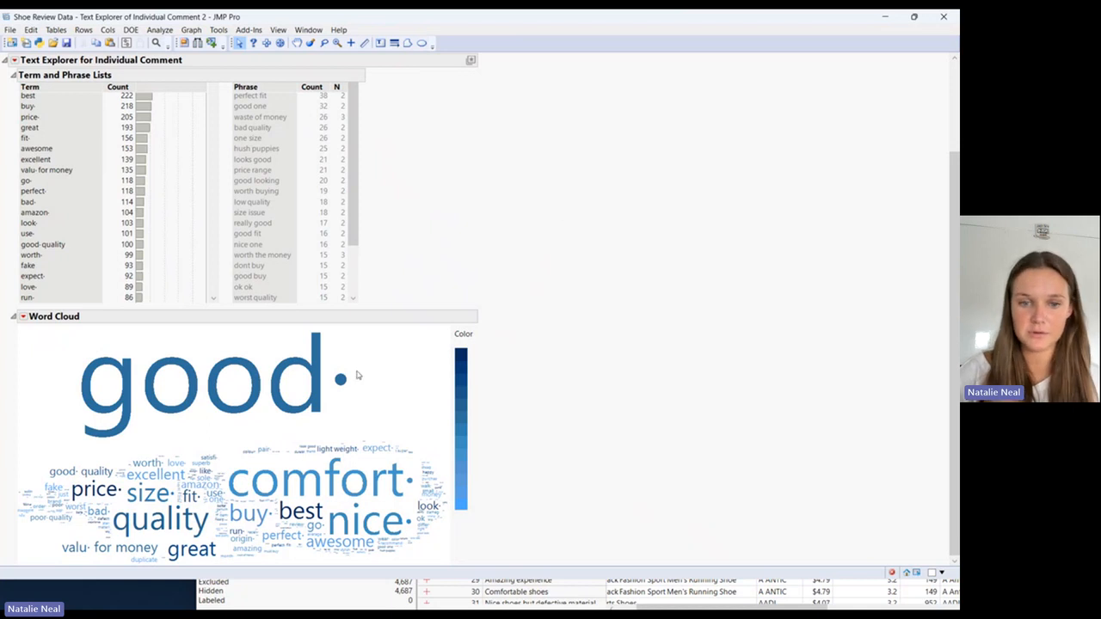
Add a local data filter to the report with brand and Shoe Category as filter columns
scroll(537, 259, "up", 3)
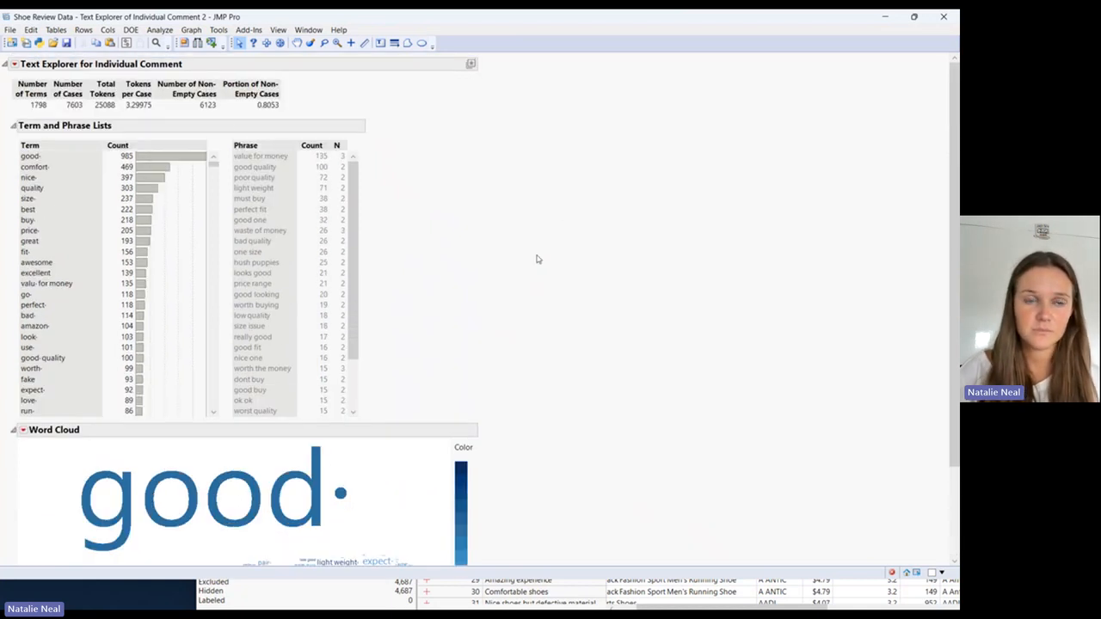
left_click(15, 66)
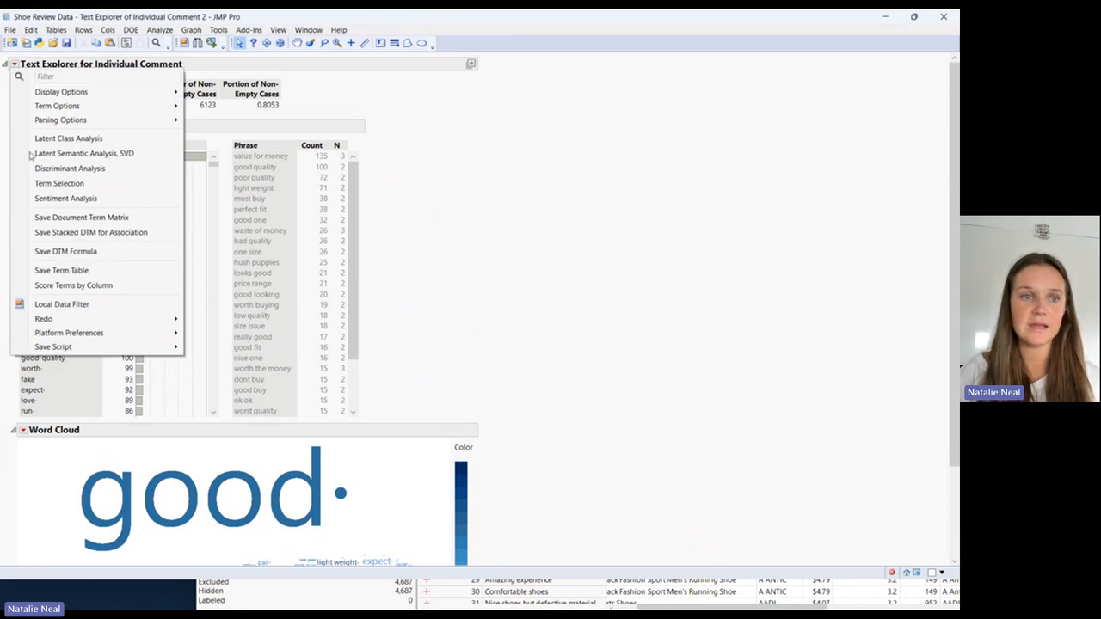
left_click(47, 307)
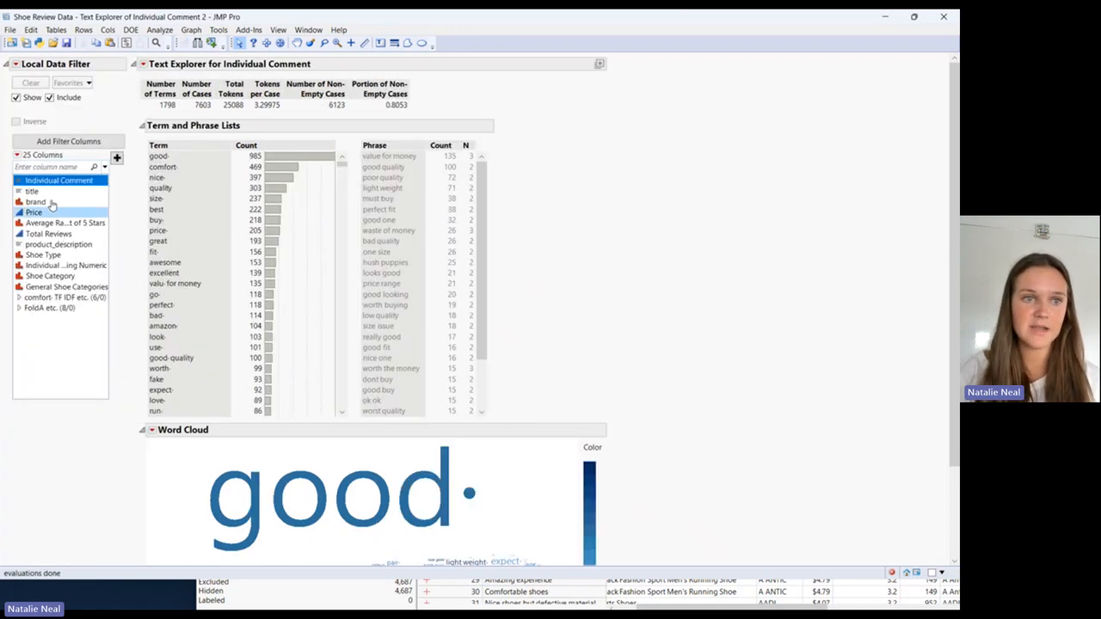
left_click(52, 202)
left_click(118, 160)
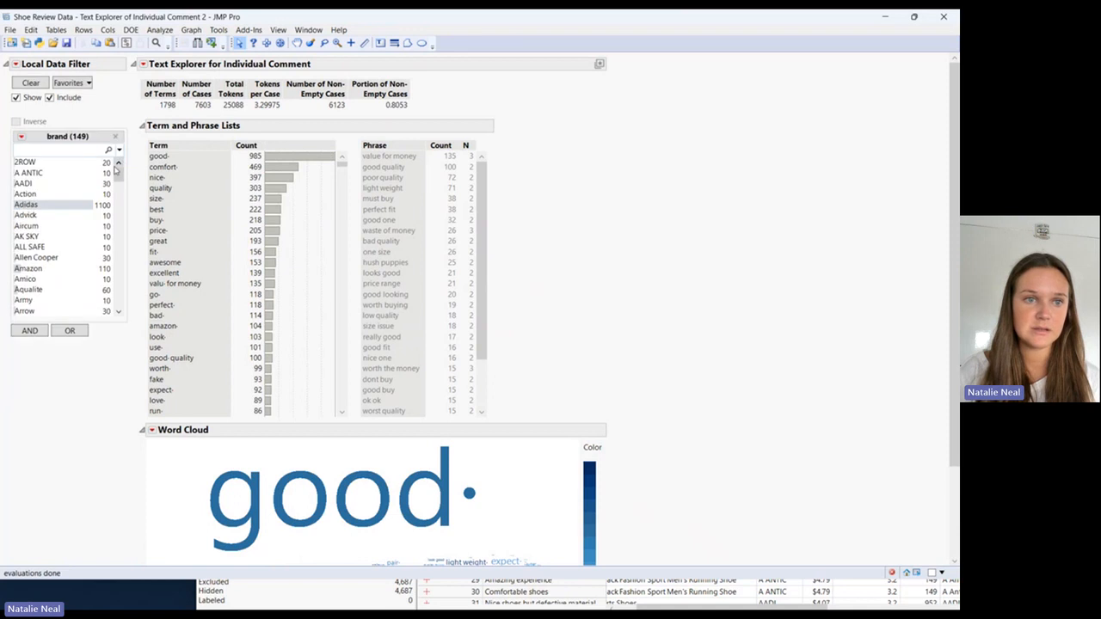
left_click(25, 331)
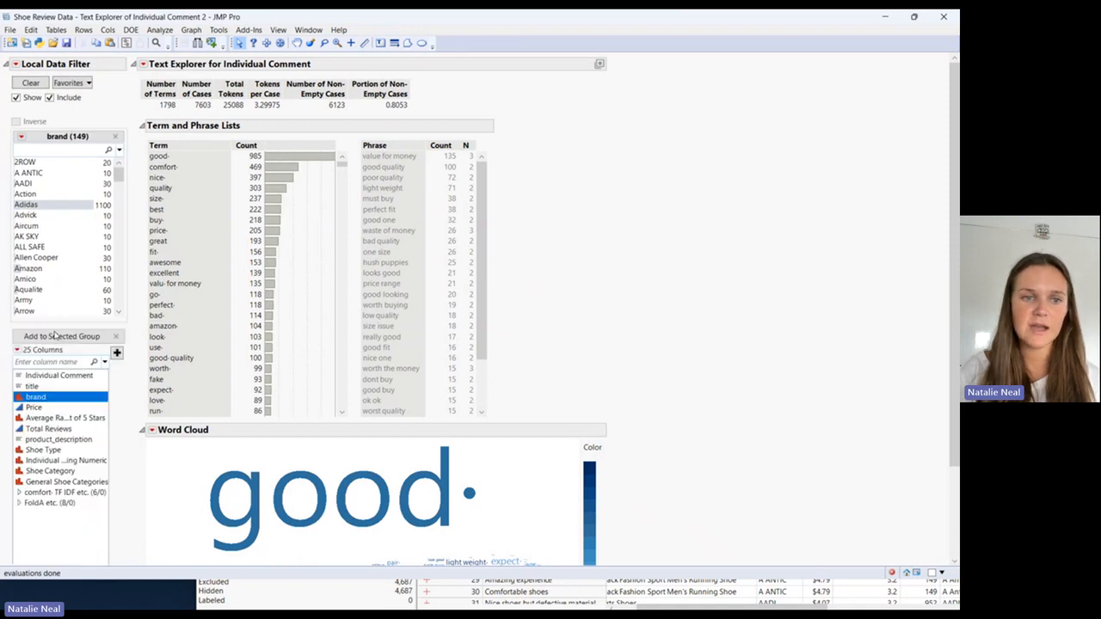
left_click(48, 471)
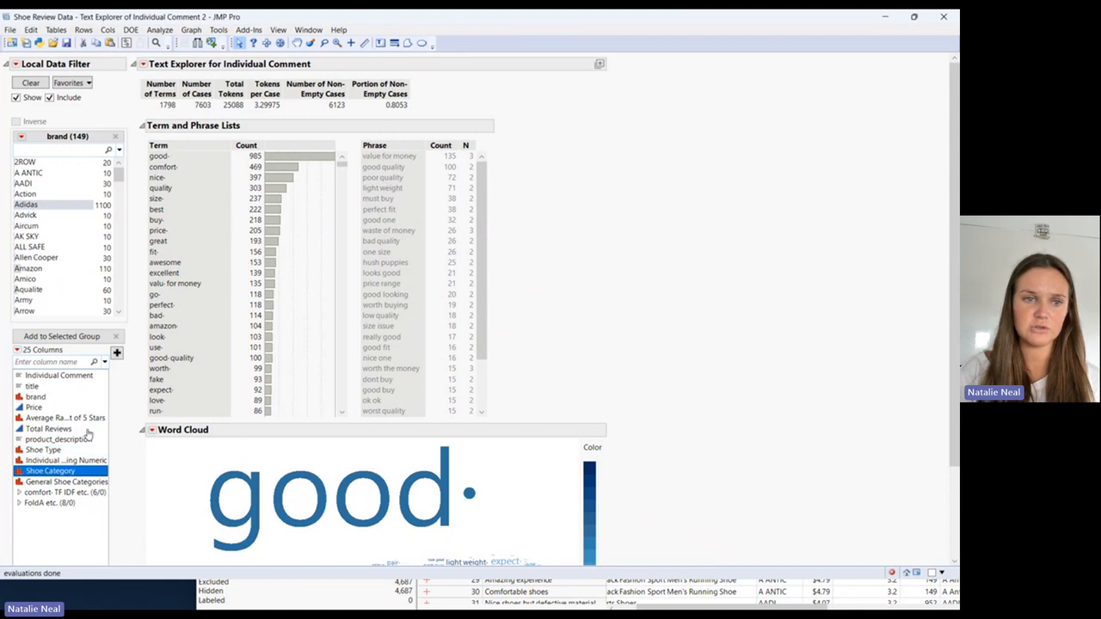
left_click(117, 352)
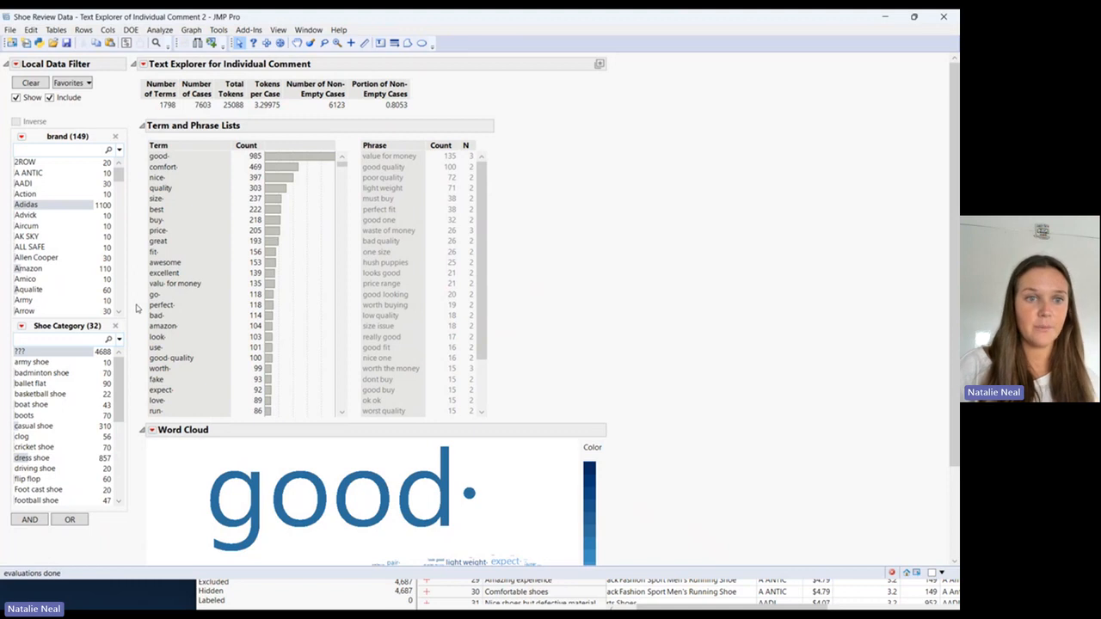
Add the individual numeric rating column as a third condition in the local data filter
scroll(59, 430, "down", 3)
left_click(30, 409)
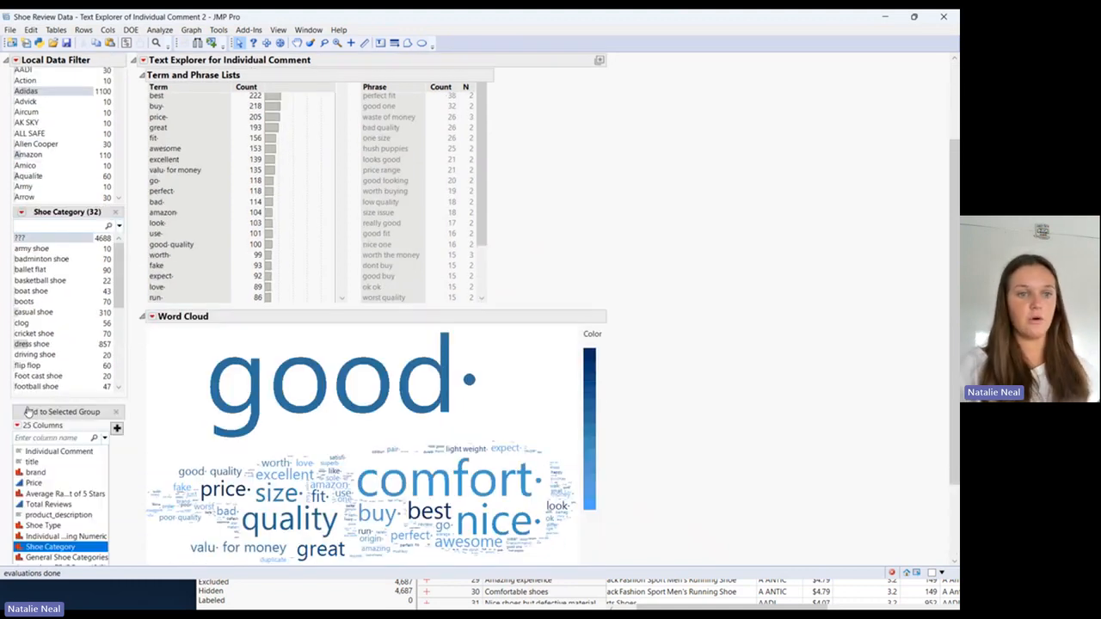
scroll(144, 399, "down", 3)
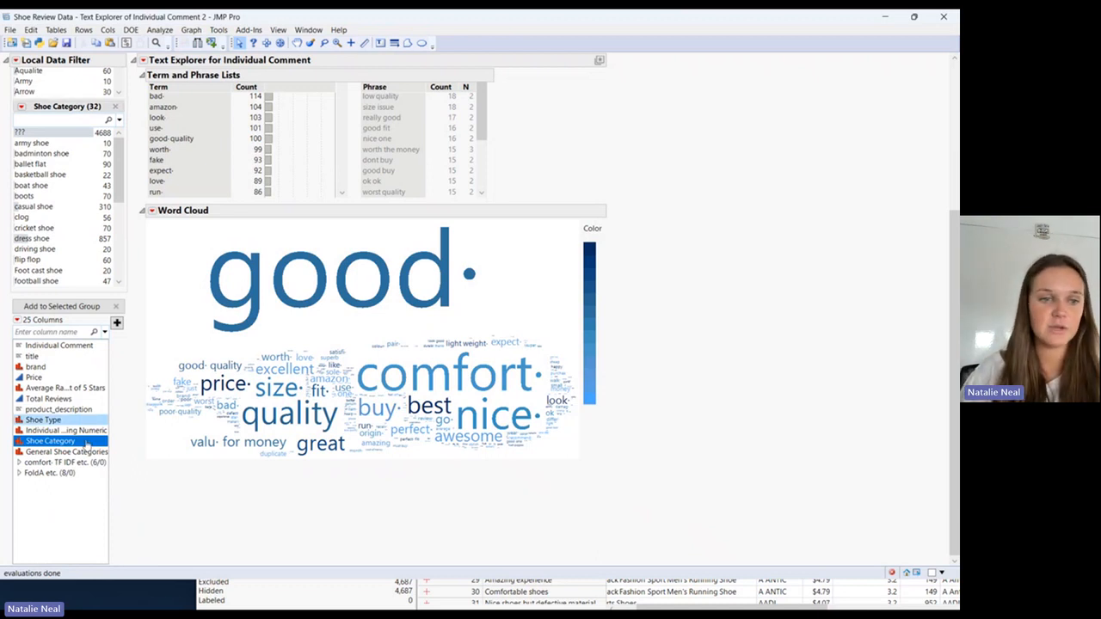
left_click(44, 430)
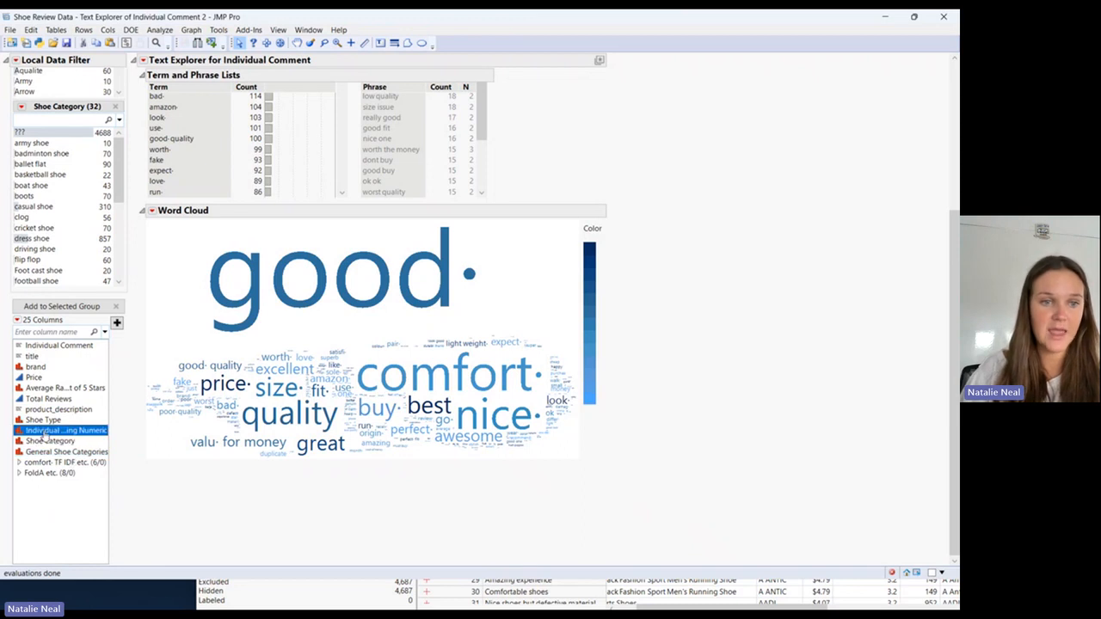
left_click(116, 322)
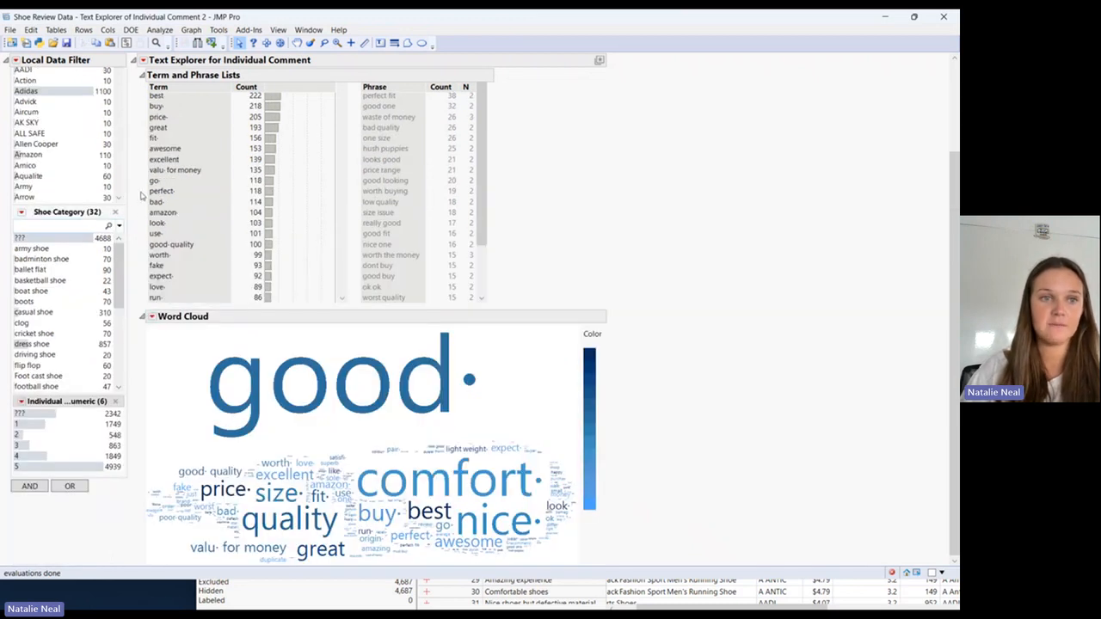
Make the local data filter conditional and restrict the comments to Adidas running shoes
scroll(159, 145, "up", 2)
scroll(159, 144, "up", 1)
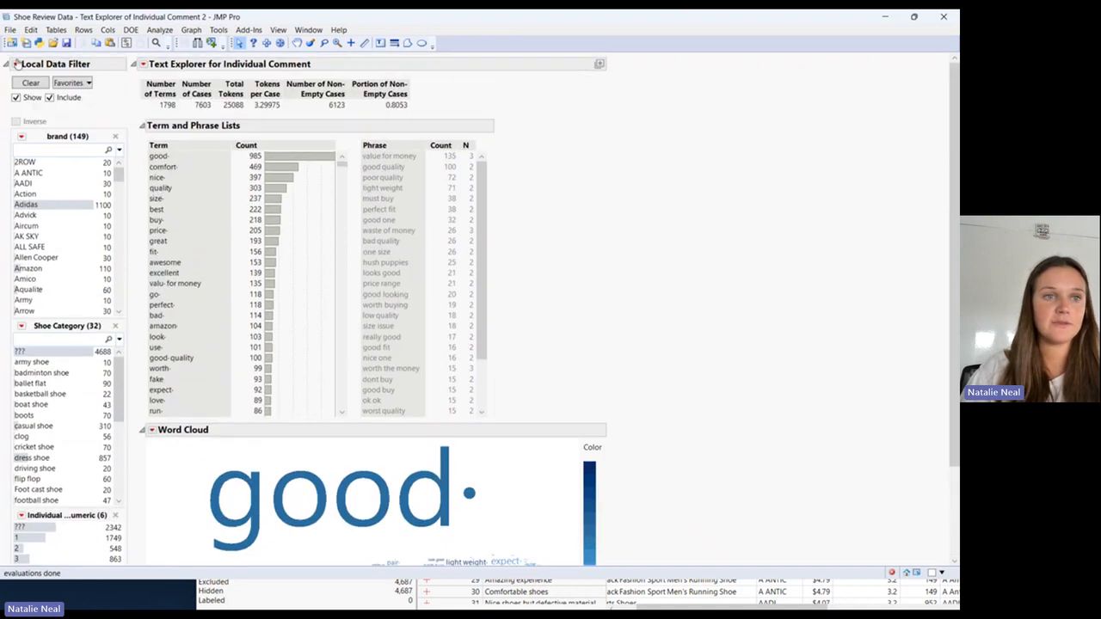
left_click(16, 64)
left_click(37, 95)
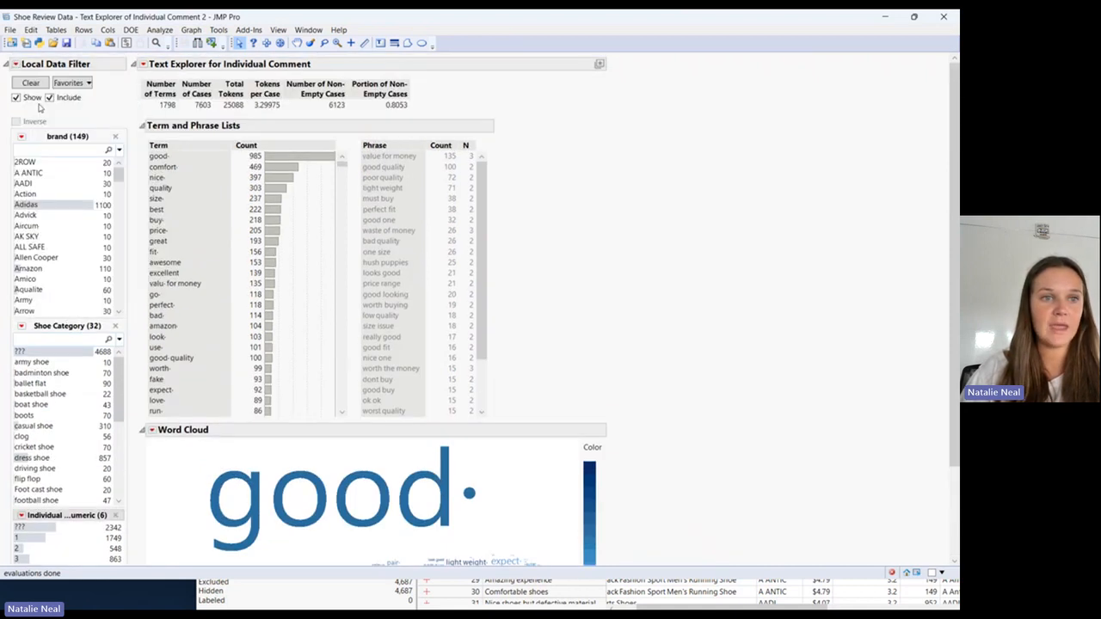
left_click(43, 206)
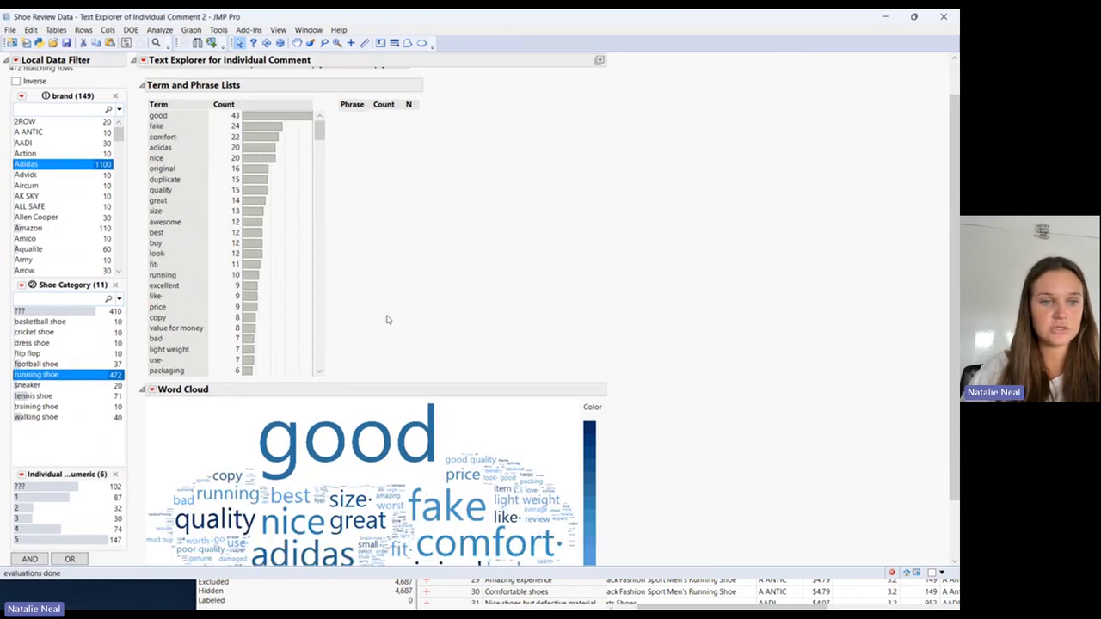
Filter the comments to ratings 4 and 5 and examine the word cloud of positive reviews
scroll(386, 316, "down", 3)
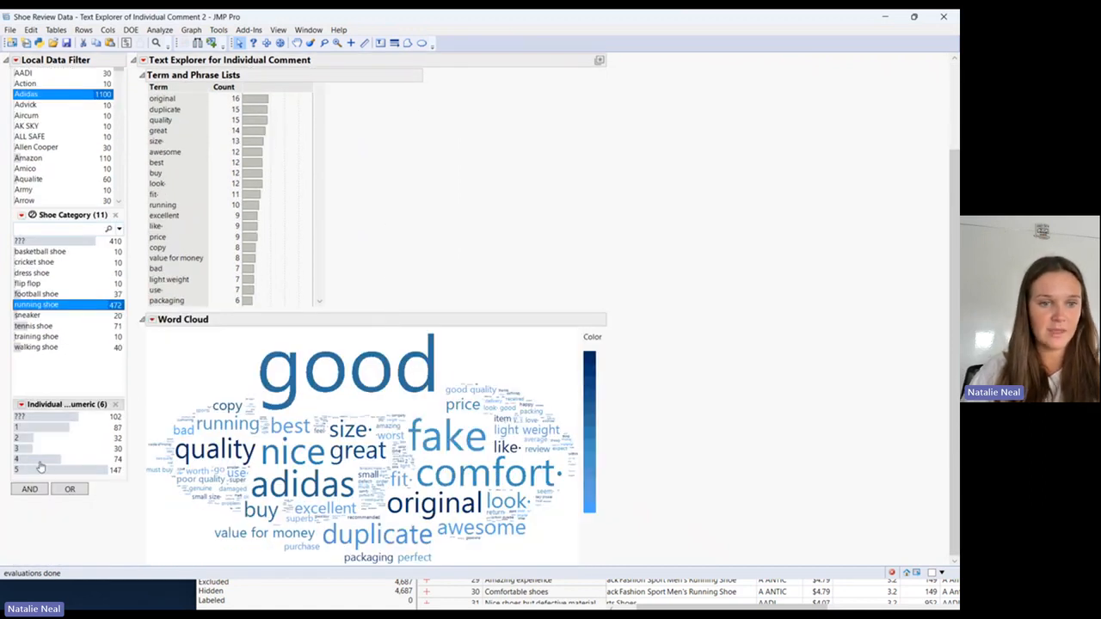
left_click_drag(40, 460, 39, 470)
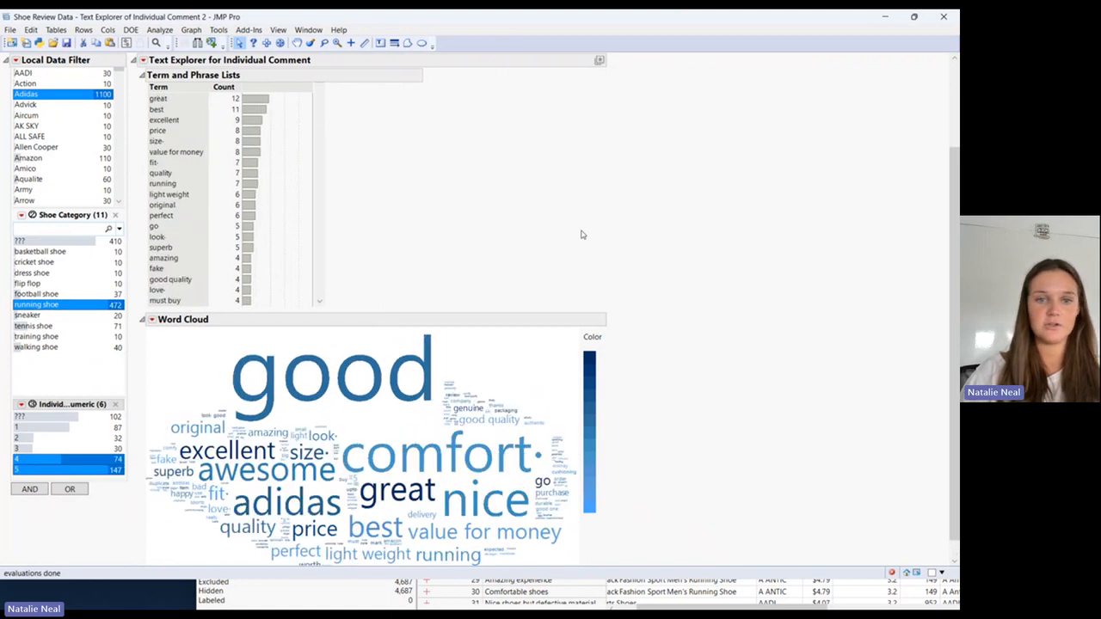
scroll(580, 234, "down", 1)
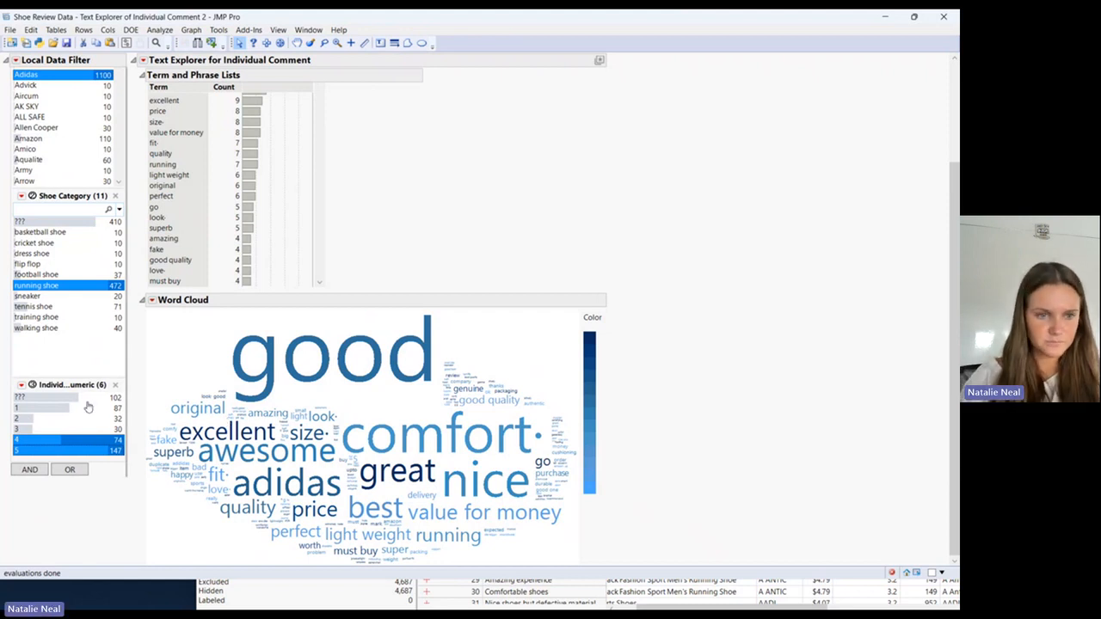
Filter the comments to ratings 1 and 2 and widen the word cloud to examine the negative reviews
left_click(23, 420)
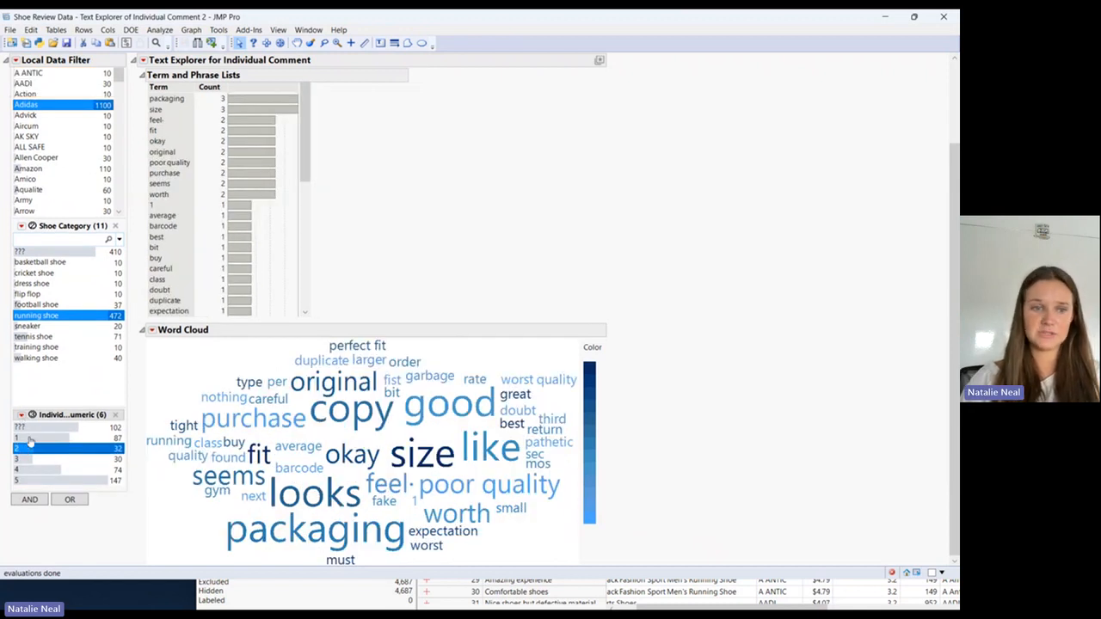
left_click(25, 438, "ctrl")
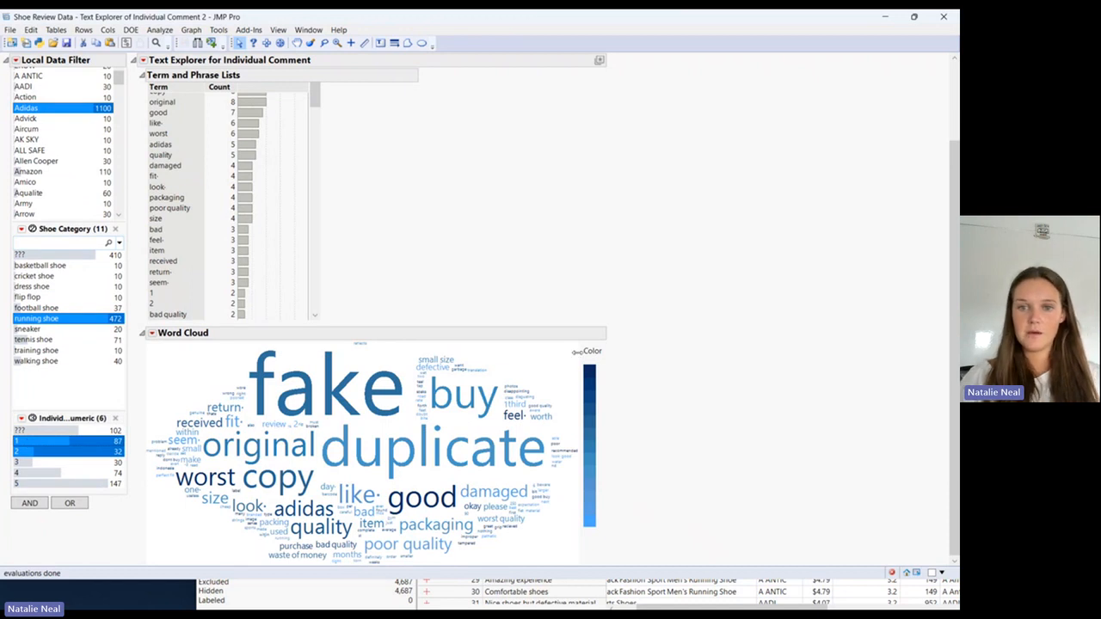
left_click_drag(583, 354, 693, 308)
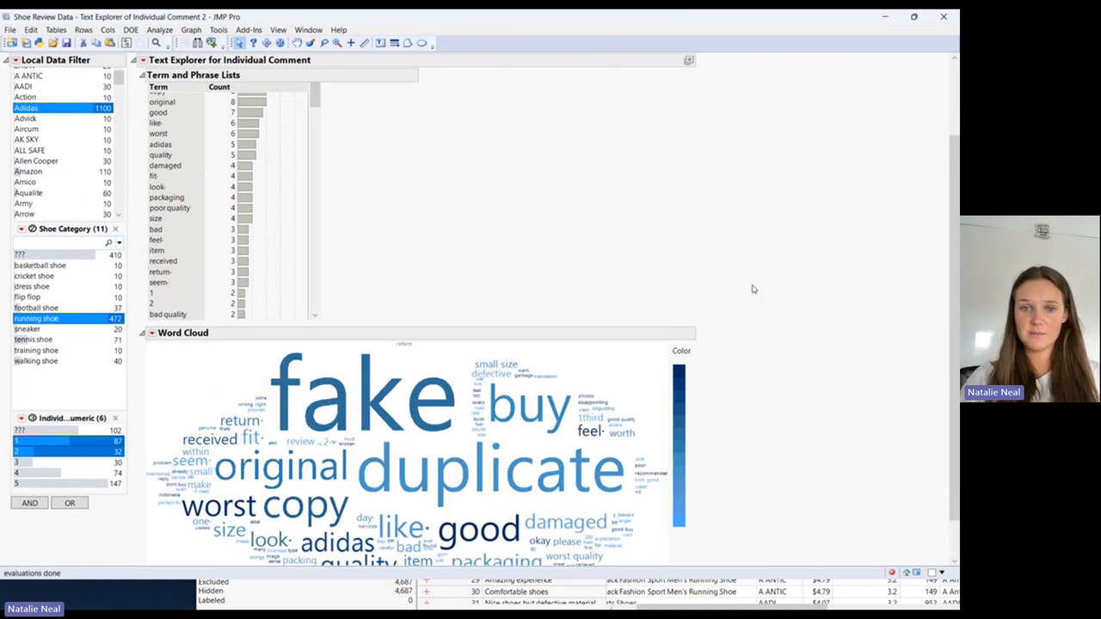
scroll(752, 289, "down", 1)
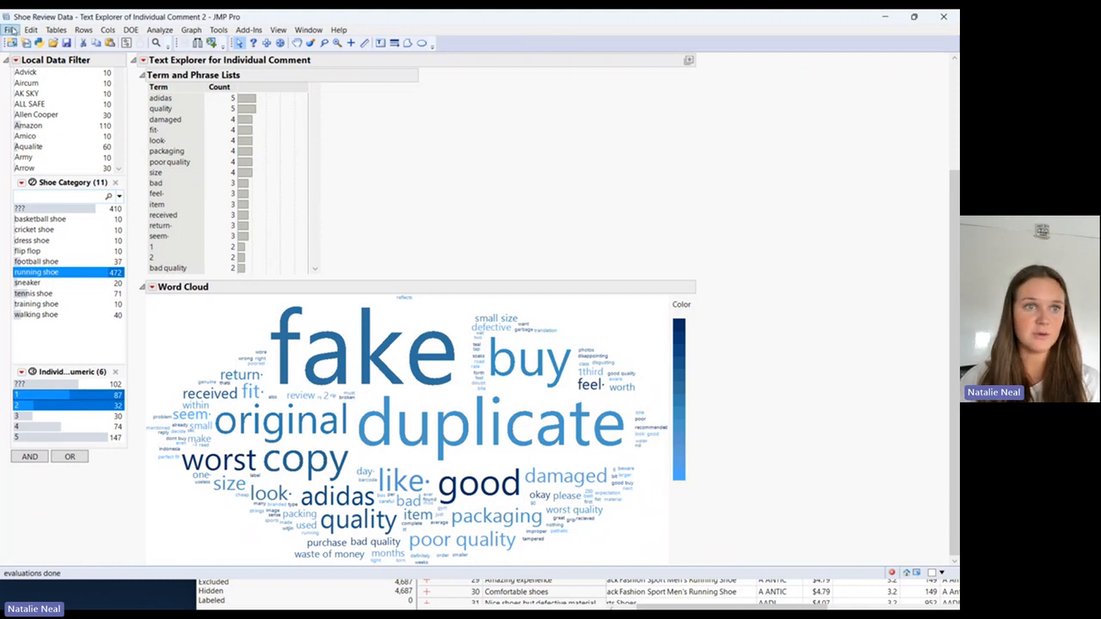
left_click(11, 30)
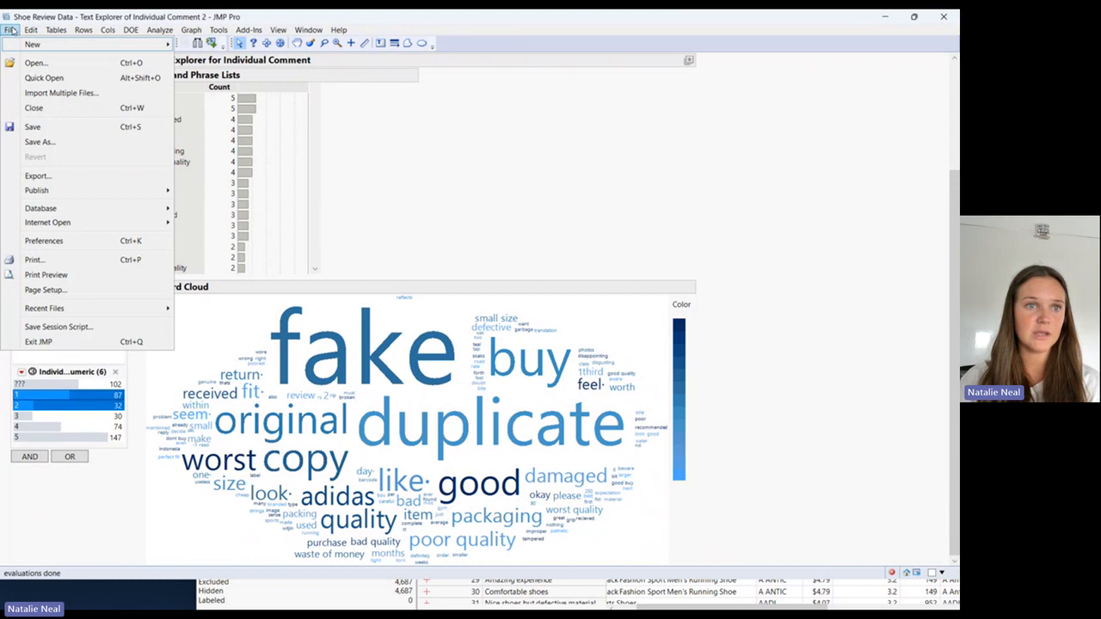
left_click(49, 175)
left_click(366, 191)
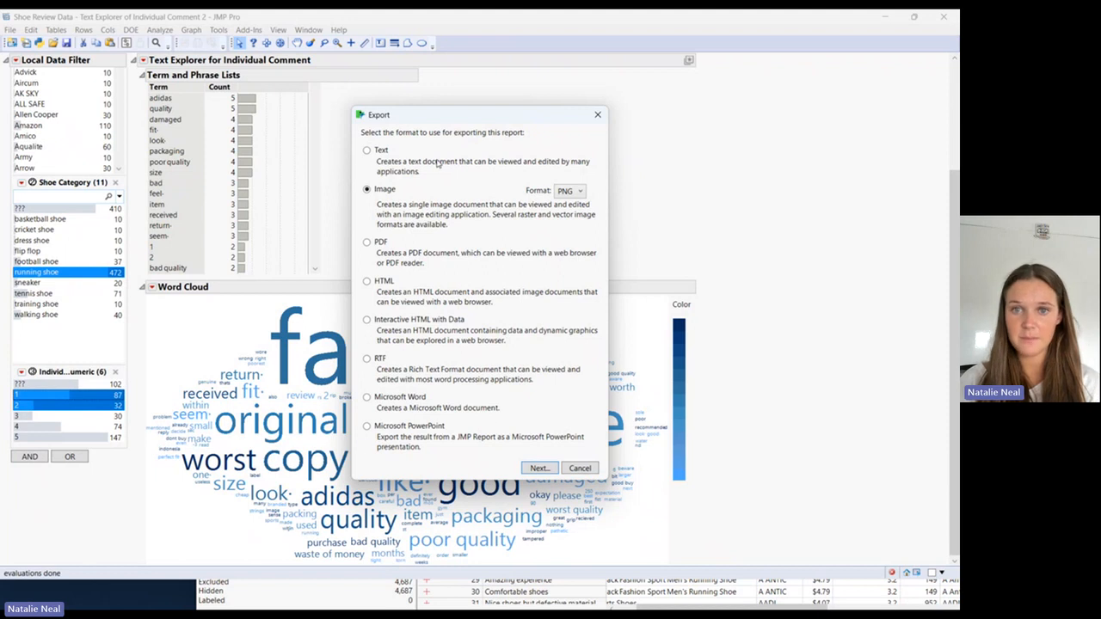
left_click(596, 115)
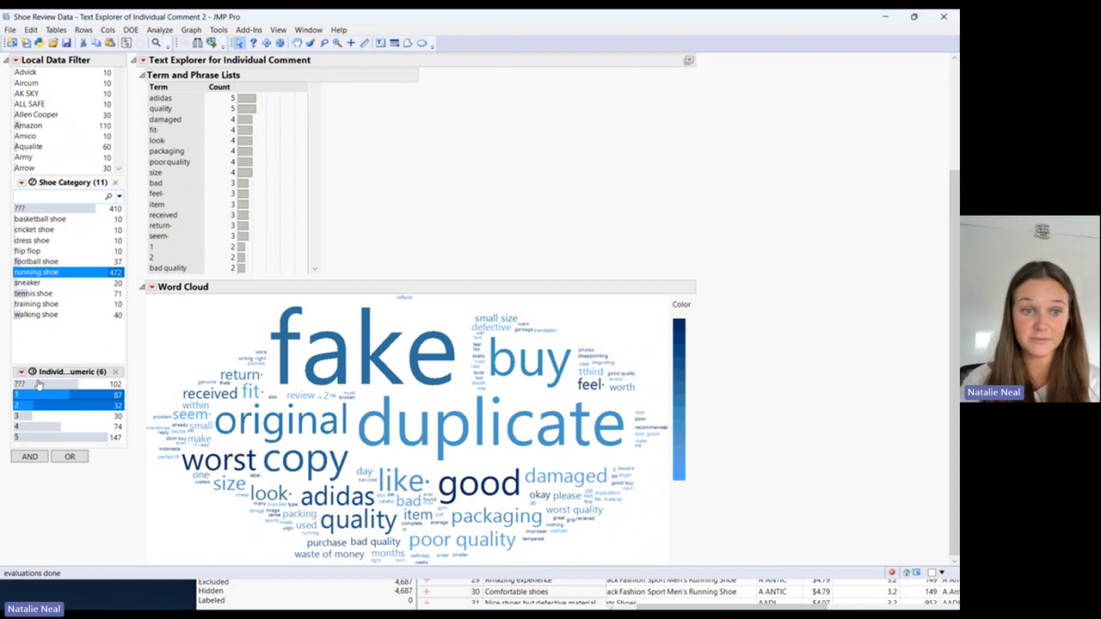
Remove the rating condition from the local data filter and run Sentiment Analysis on the comments
left_click(115, 372)
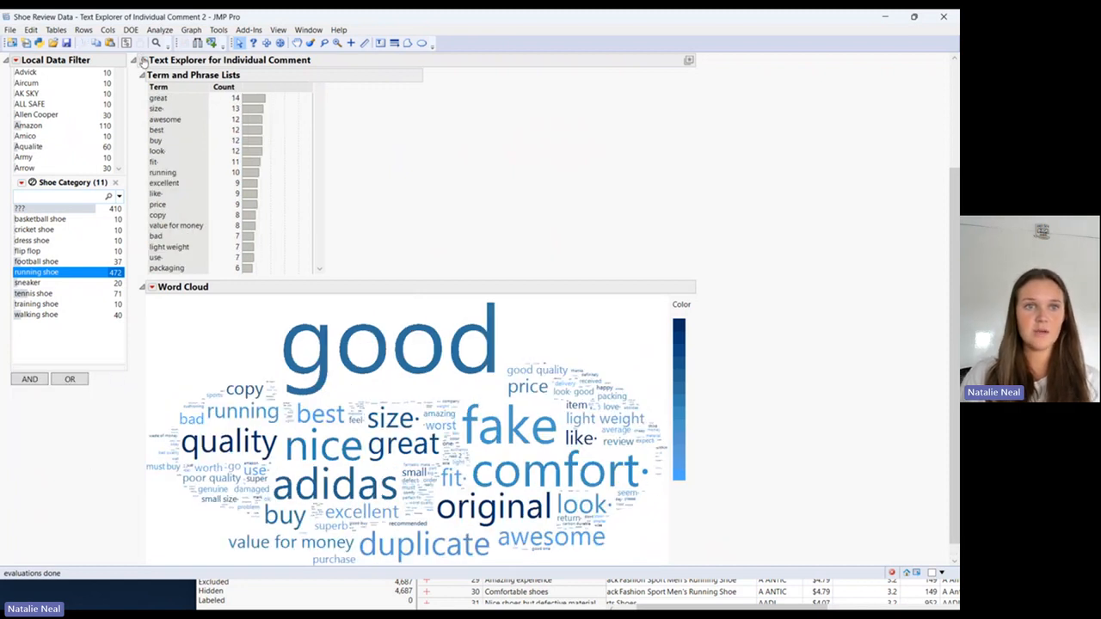
left_click(143, 60)
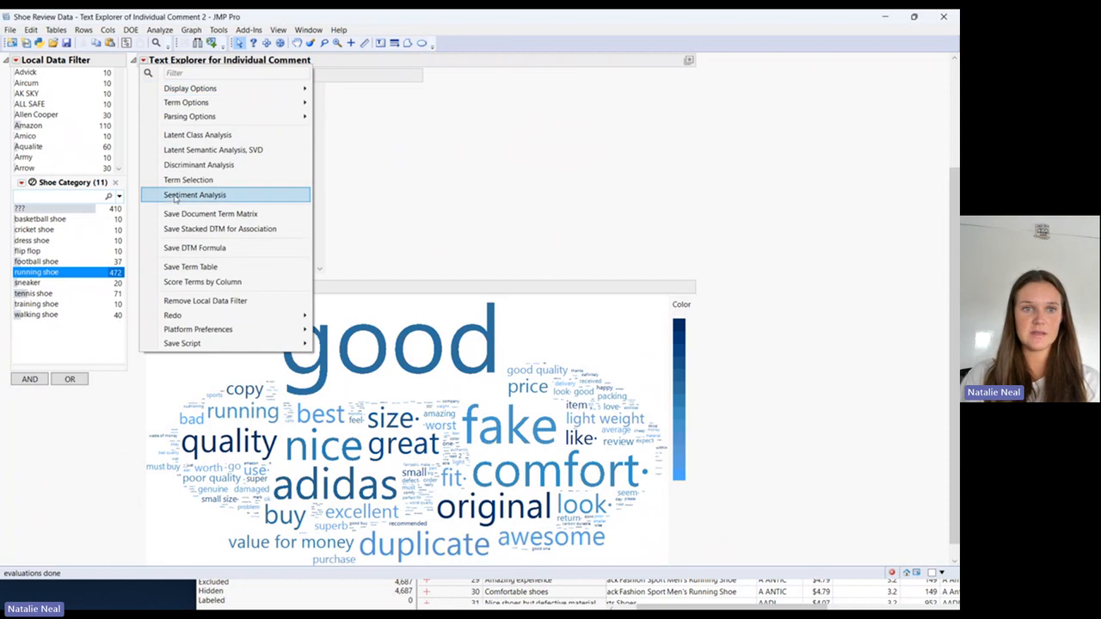
left_click(175, 198)
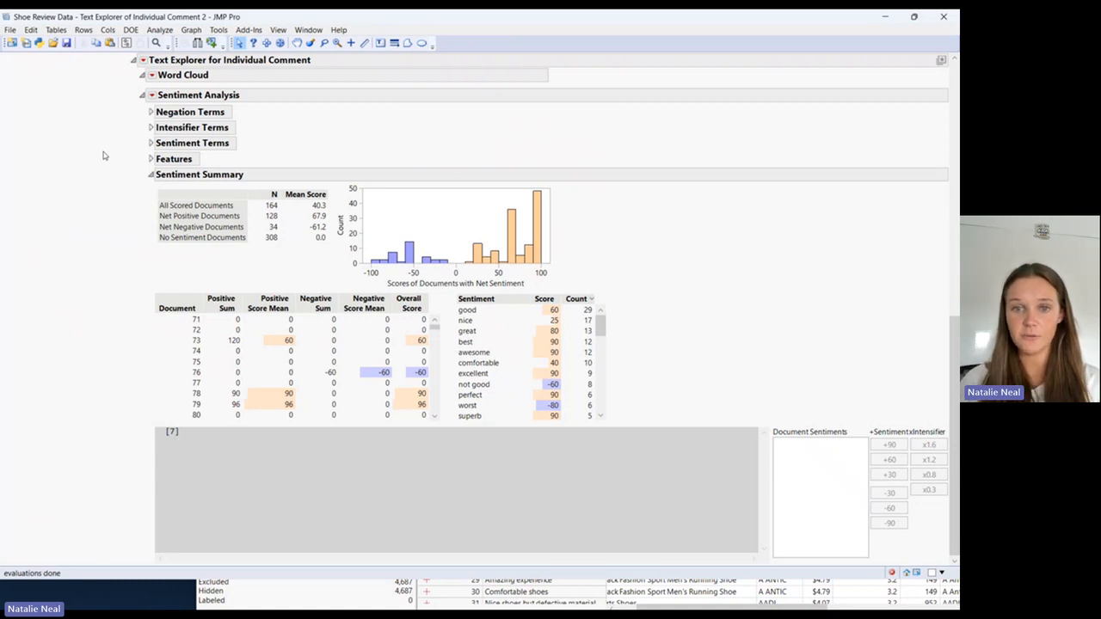
Expand the intensifier terms and examine their multipliers, the sentiment summary, and the report's term list
left_click(151, 127)
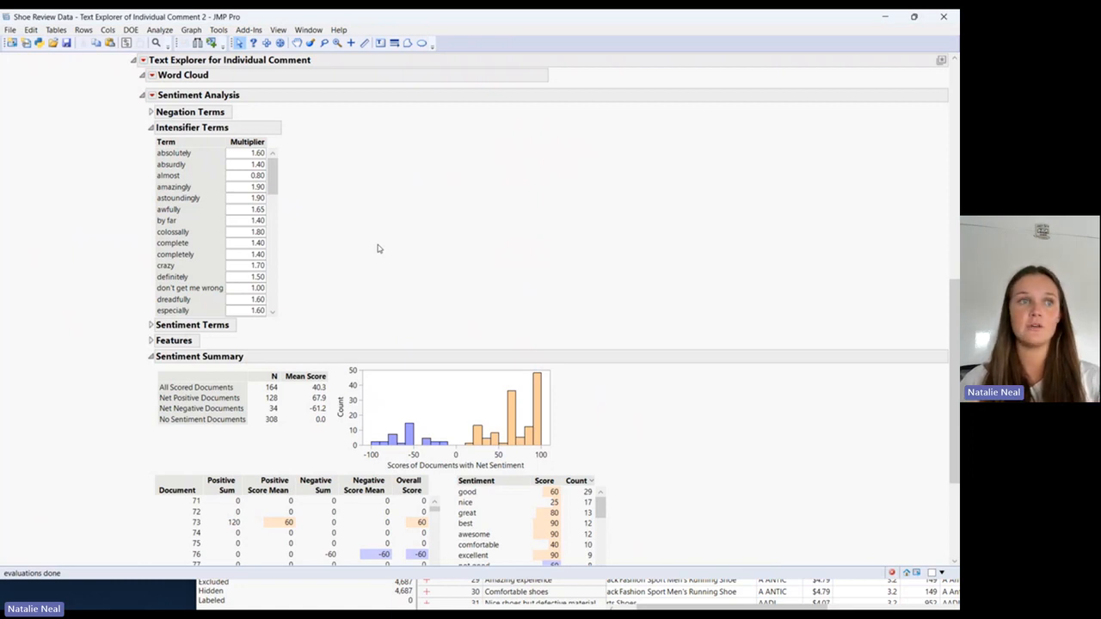
scroll(377, 248, "down", 4)
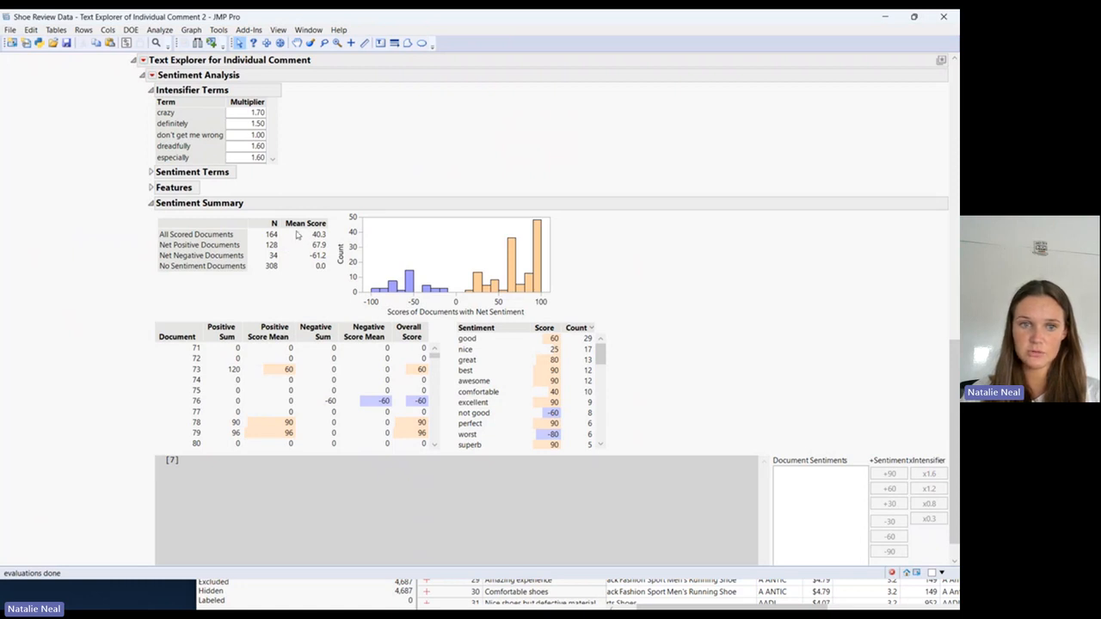
scroll(457, 171, "up", 5)
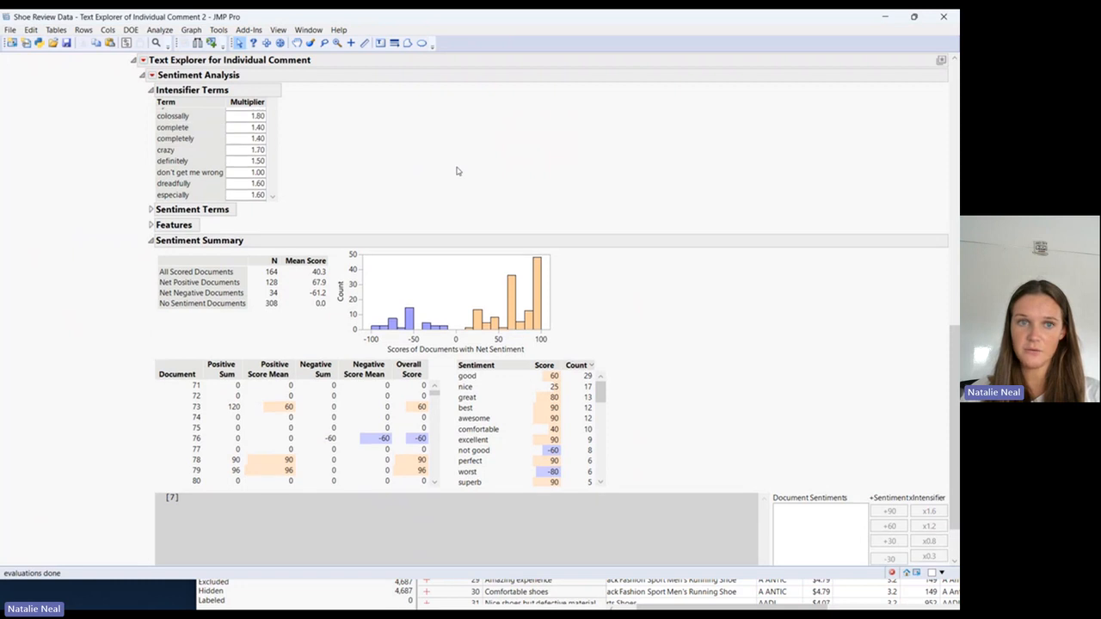
scroll(688, 166, "up", 10)
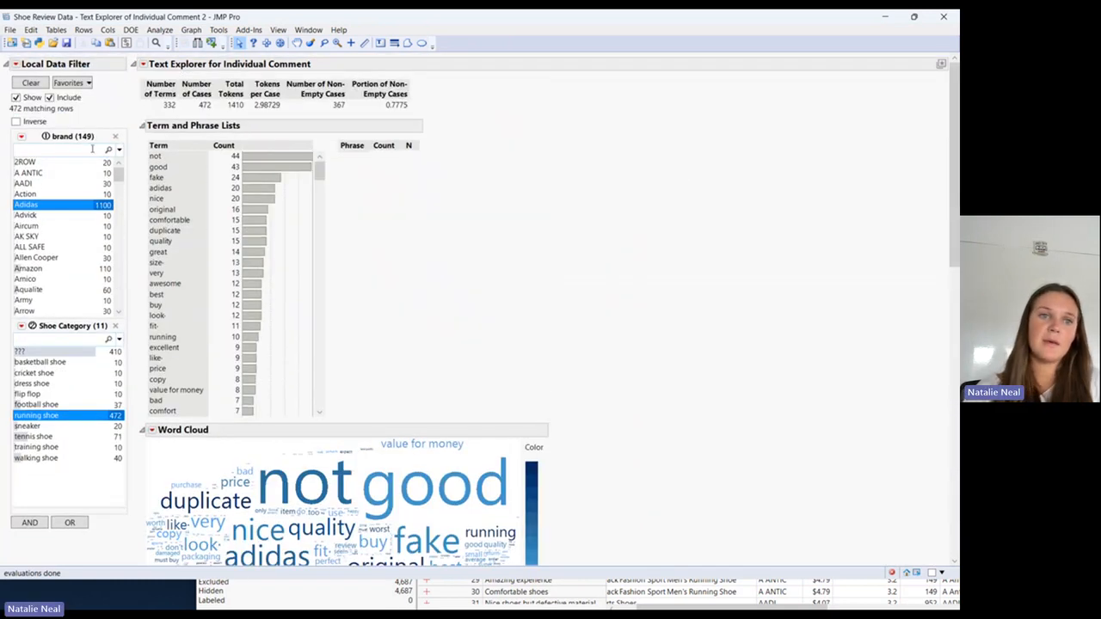
Find Nike in the brand filter and restrict the report to that brand
left_click(84, 152)
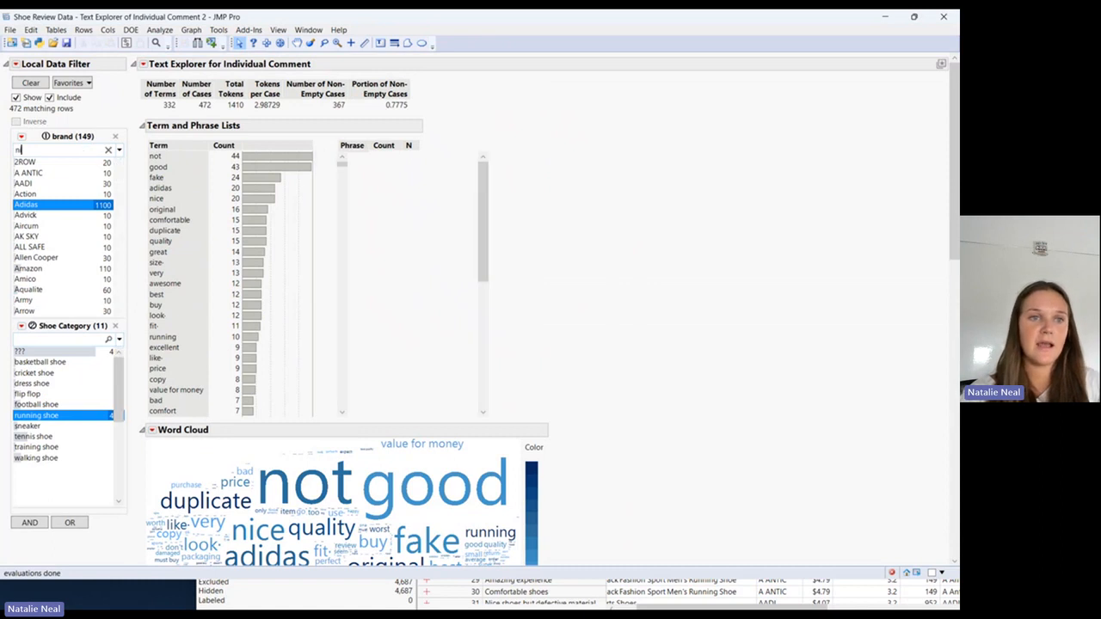
type("nike")
left_click(51, 164)
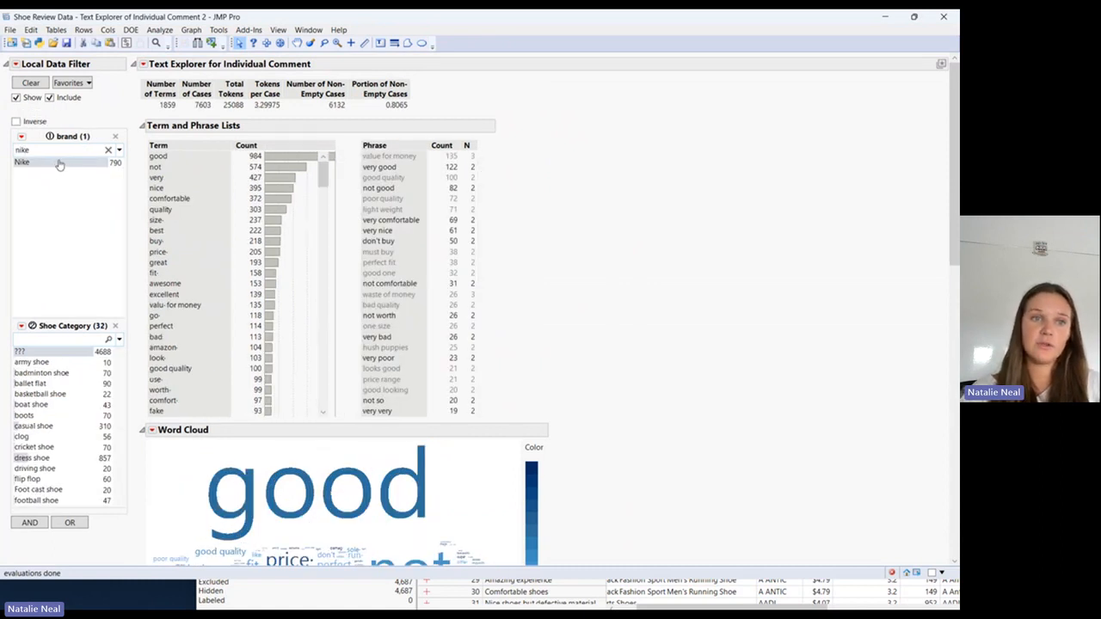
Sort the sentiment summary's documents by positive score mean, highest first, and show the text of the top-scoring Nike review
scroll(552, 184, "down", 15)
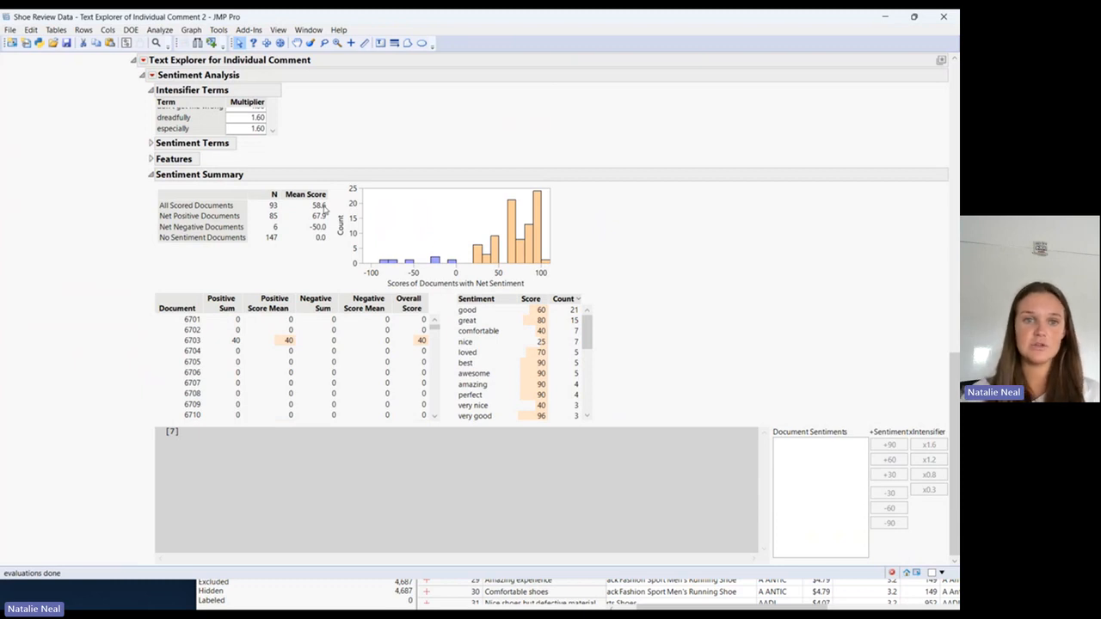
left_click(293, 300)
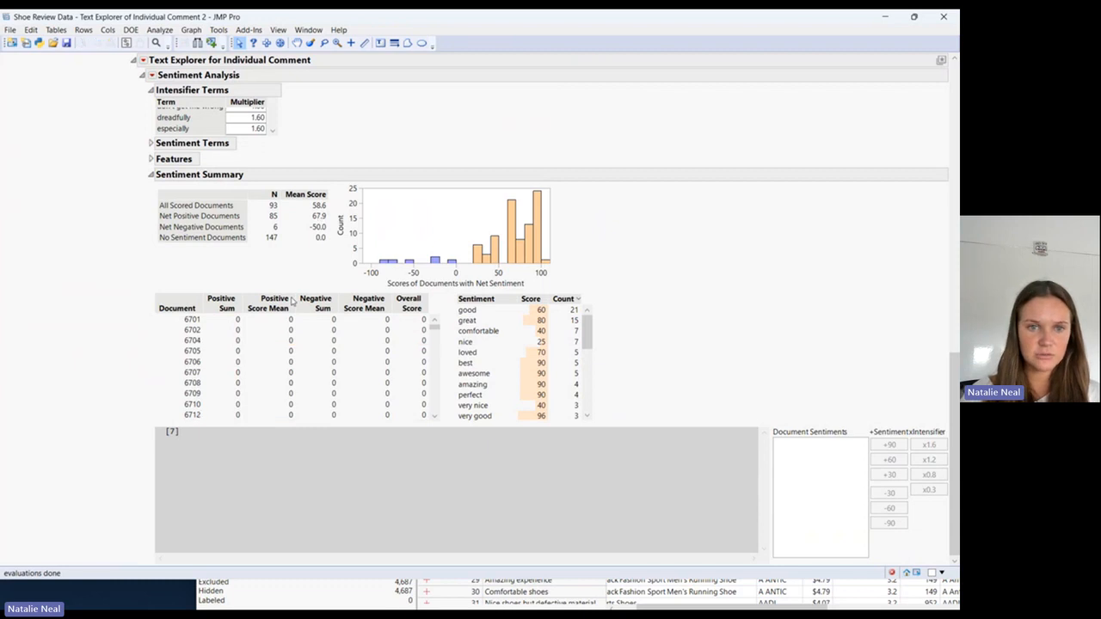
left_click(293, 301)
left_click(257, 322)
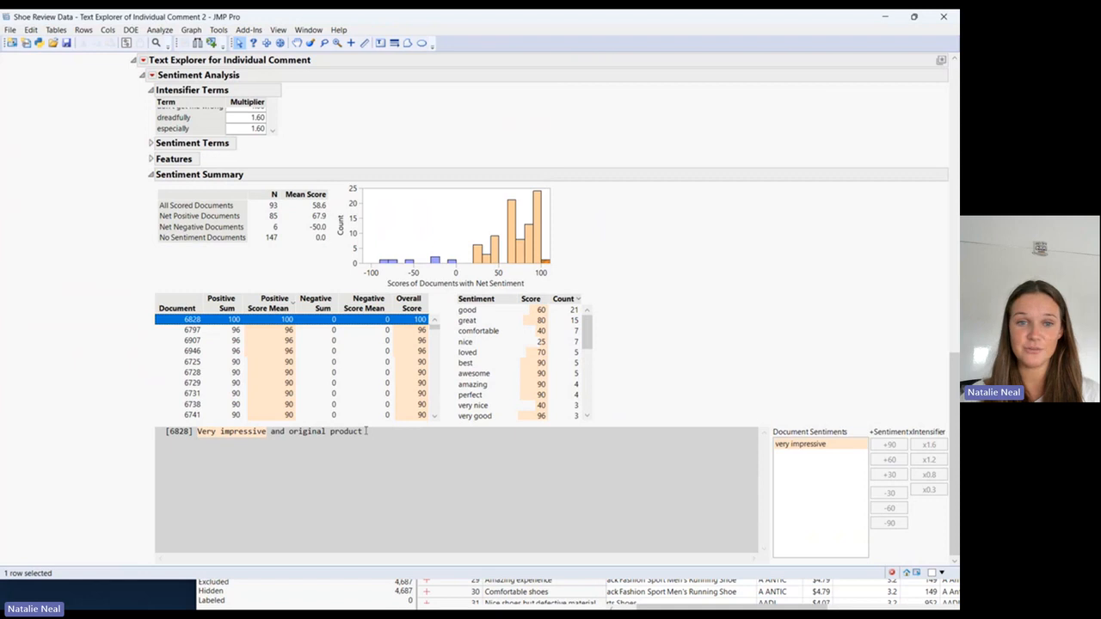
Read the next highest-scoring Nike reviews down to document 6729 and highlight the word "Lightweight" in its text
left_click(264, 332)
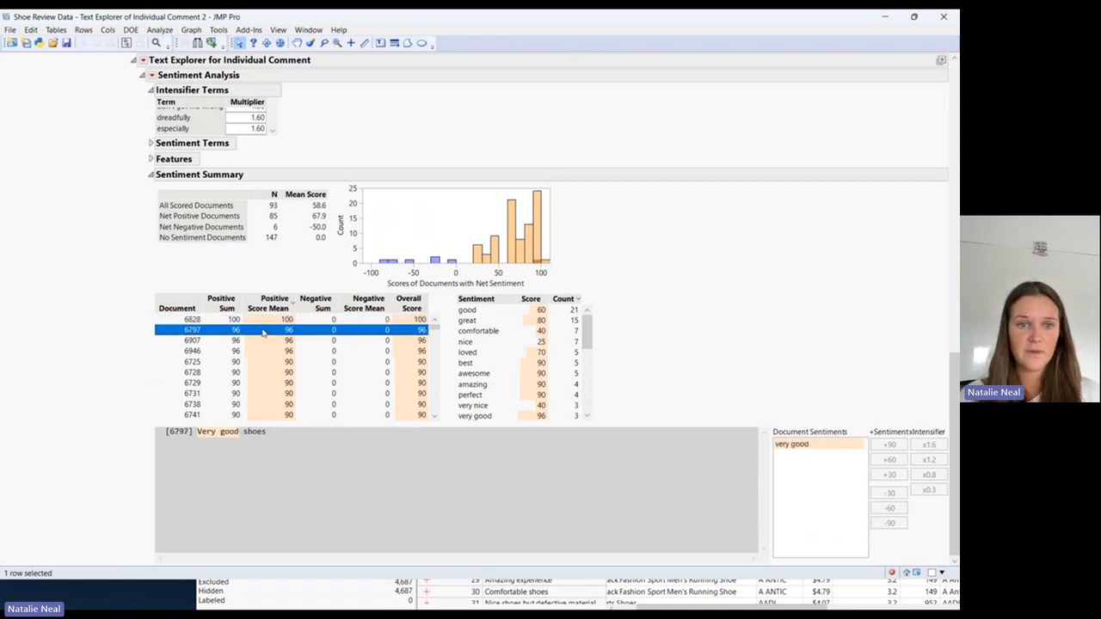
left_click(254, 341)
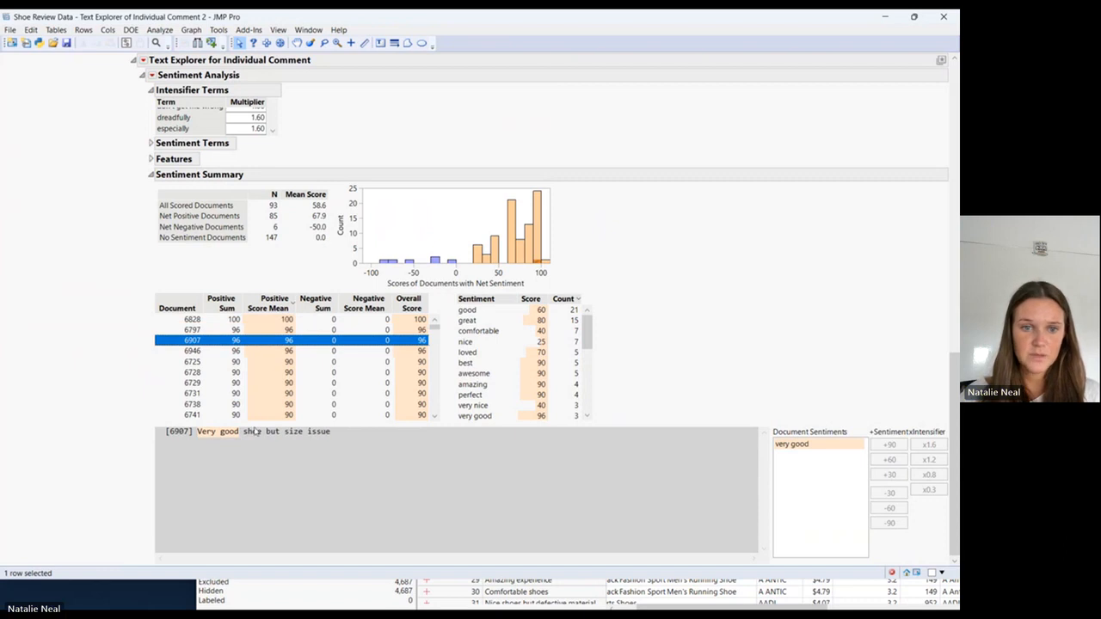
left_click(255, 351)
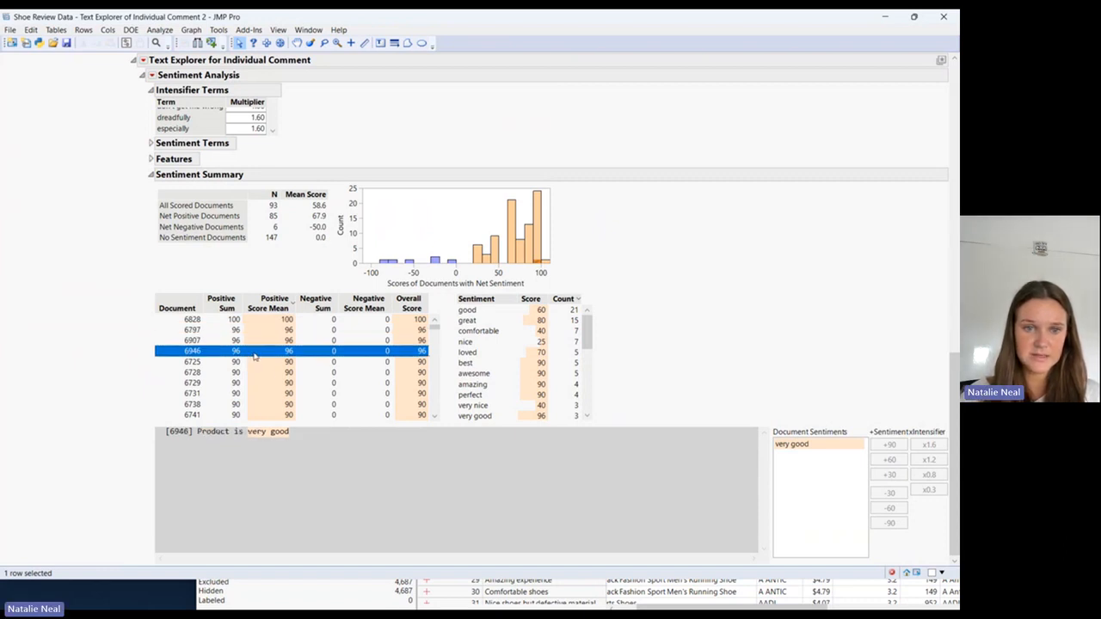
left_click(260, 364)
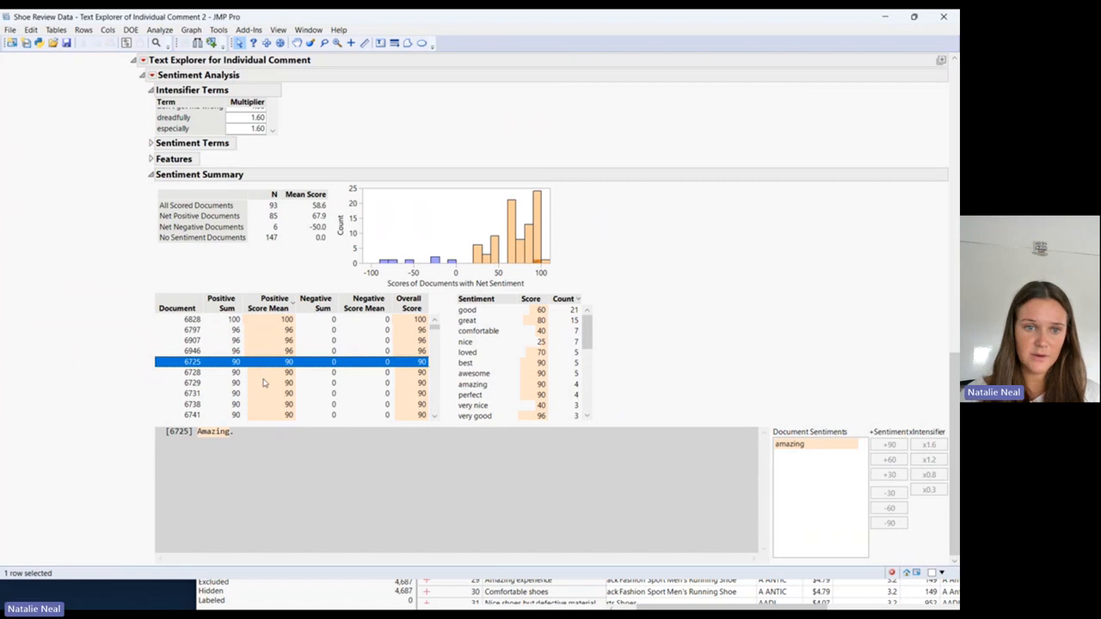
left_click(264, 382)
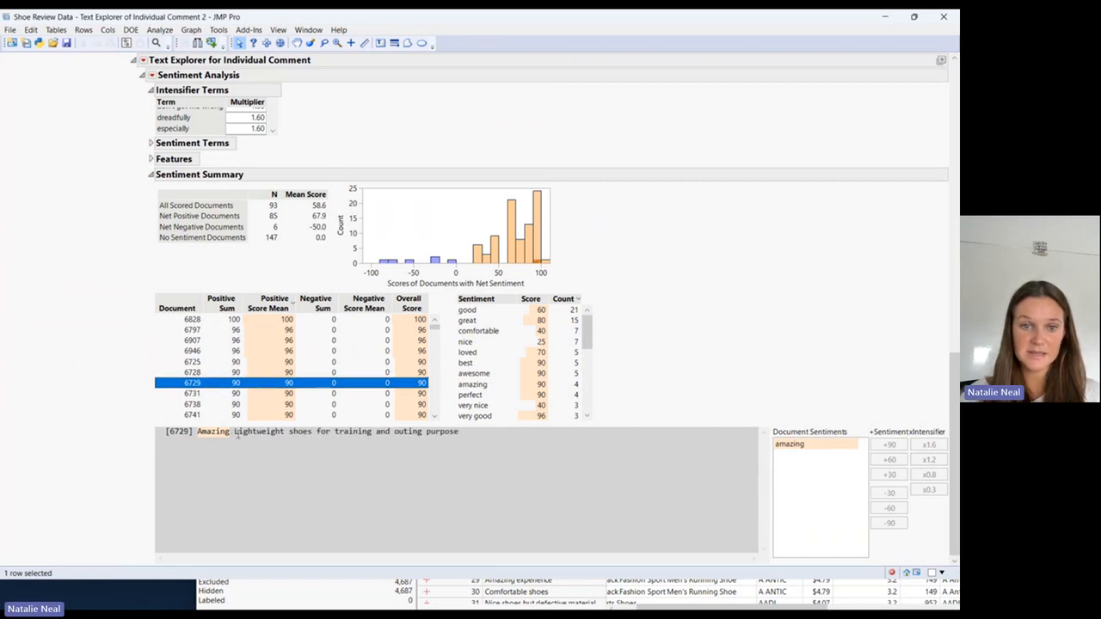
left_click_drag(234, 431, 285, 433)
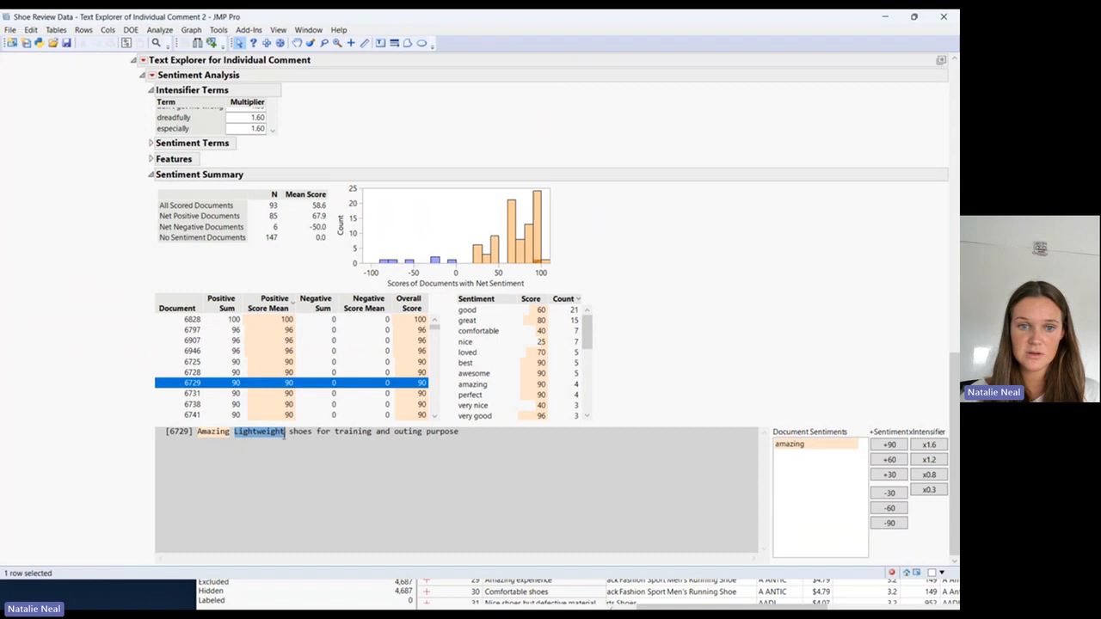
Read further positive Nike reviews from document 6731 to 6821 and highlight the latter's phrase about the product matching the photo
left_click(287, 395)
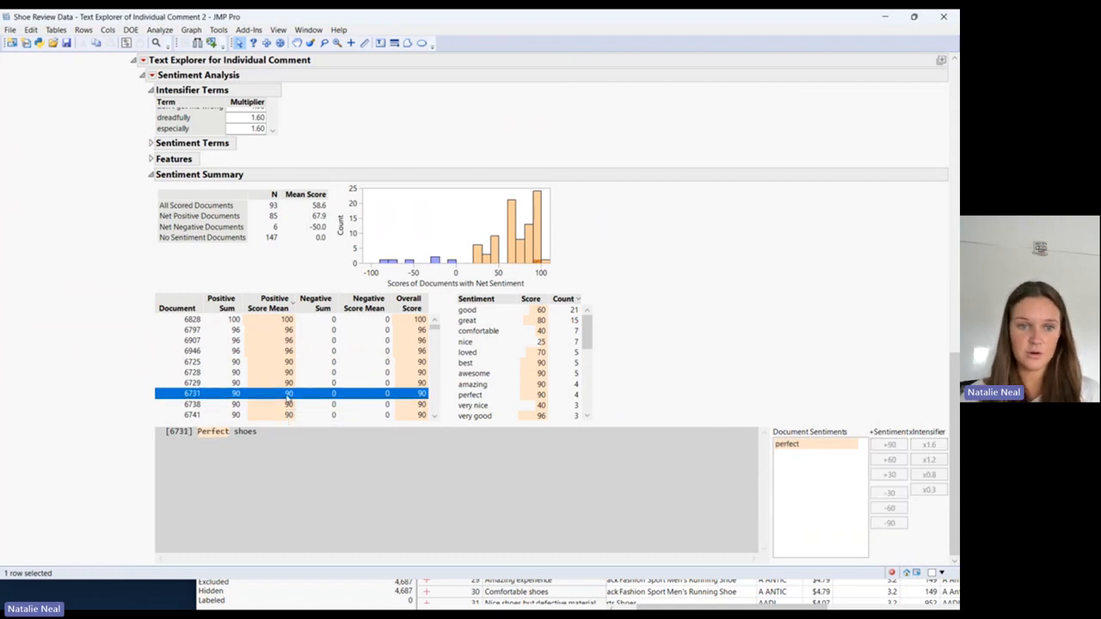
scroll(272, 408, "down", 1)
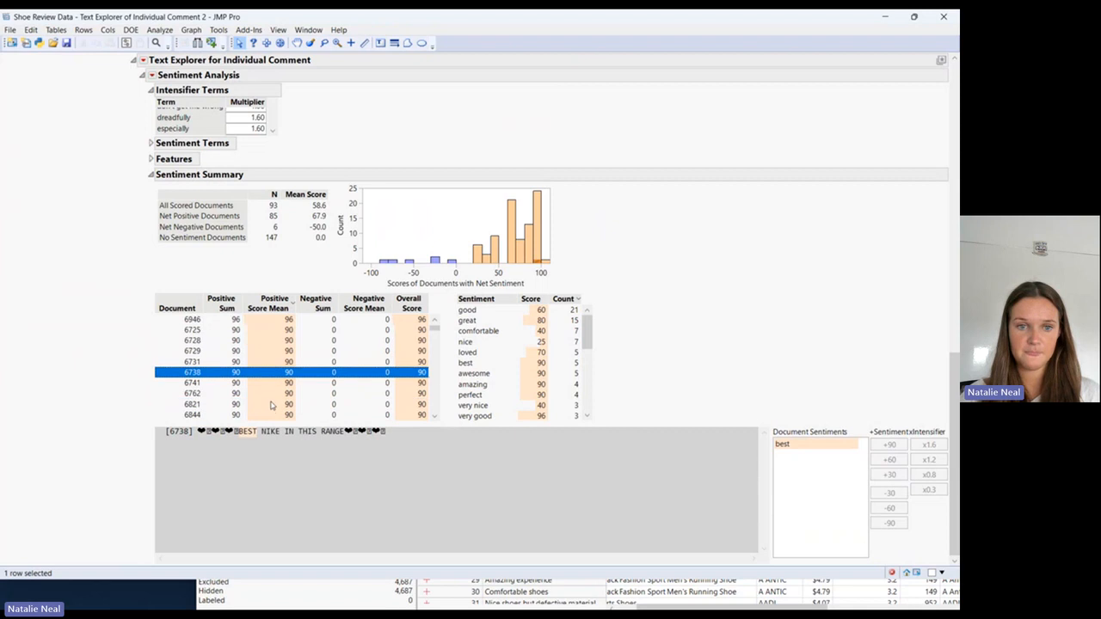
left_click(264, 382)
scroll(265, 378, "down", 1)
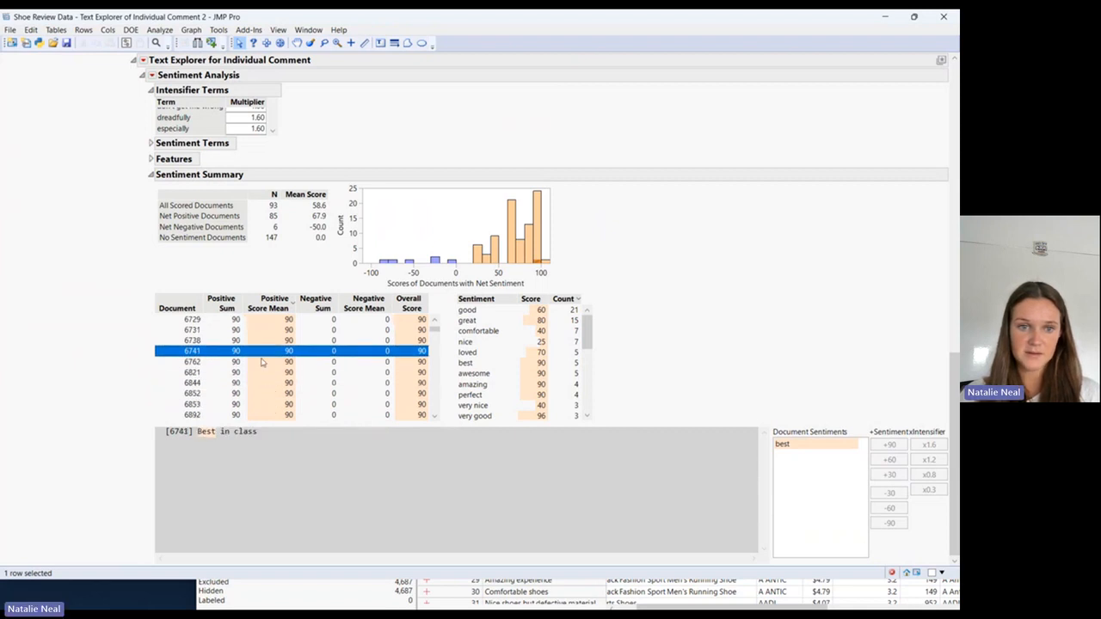
left_click(263, 362)
left_click(265, 375)
scroll(266, 379, "down", 2)
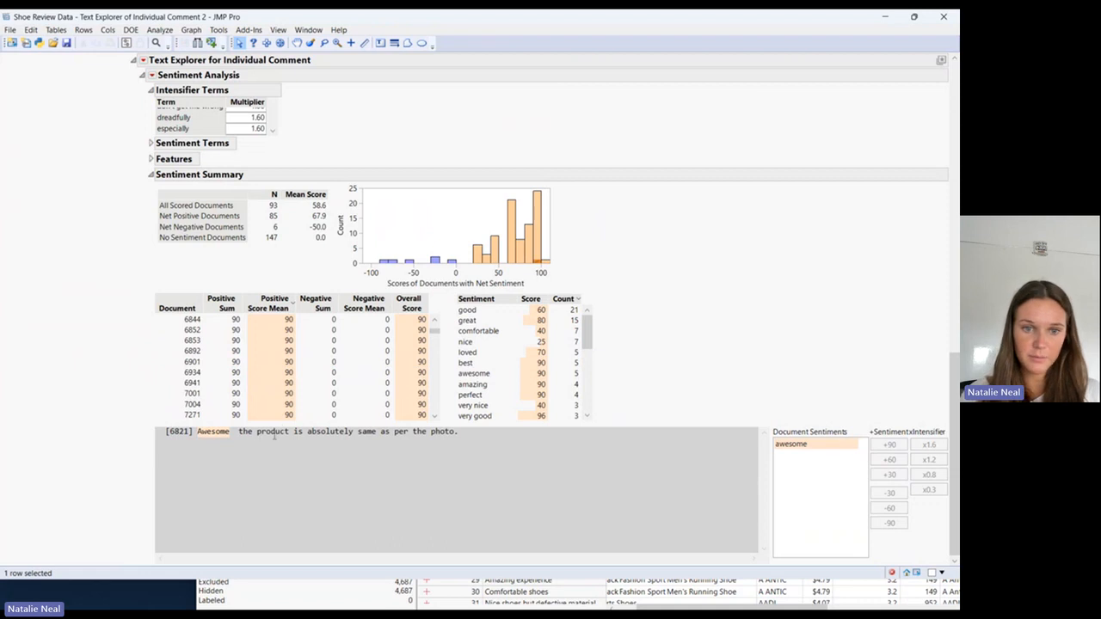
left_click_drag(270, 433, 434, 447)
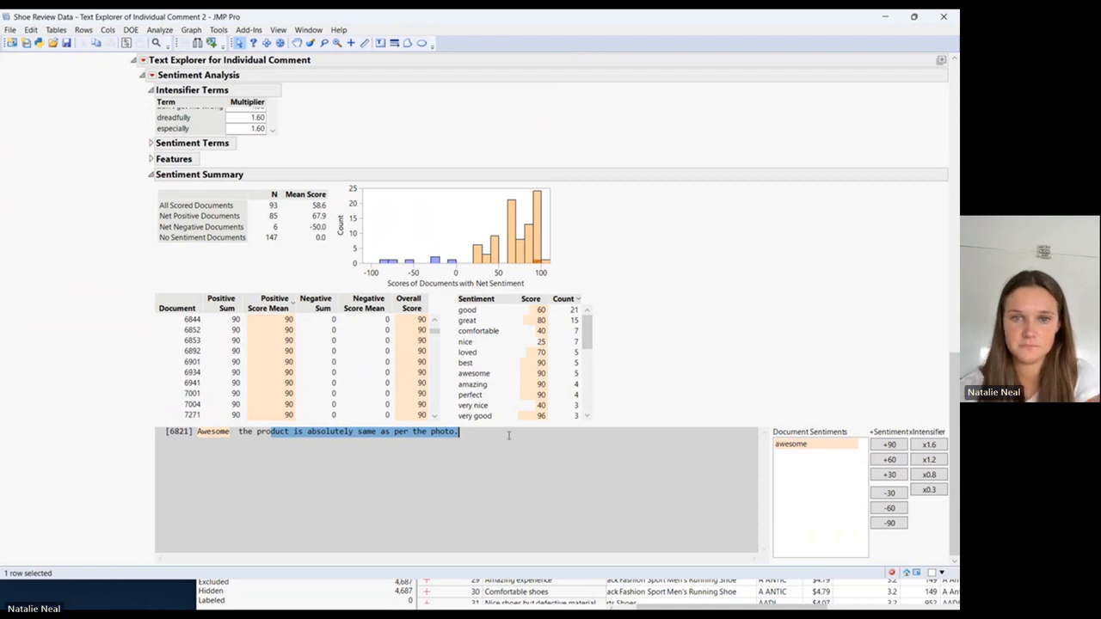
scroll(726, 251, "up", 3)
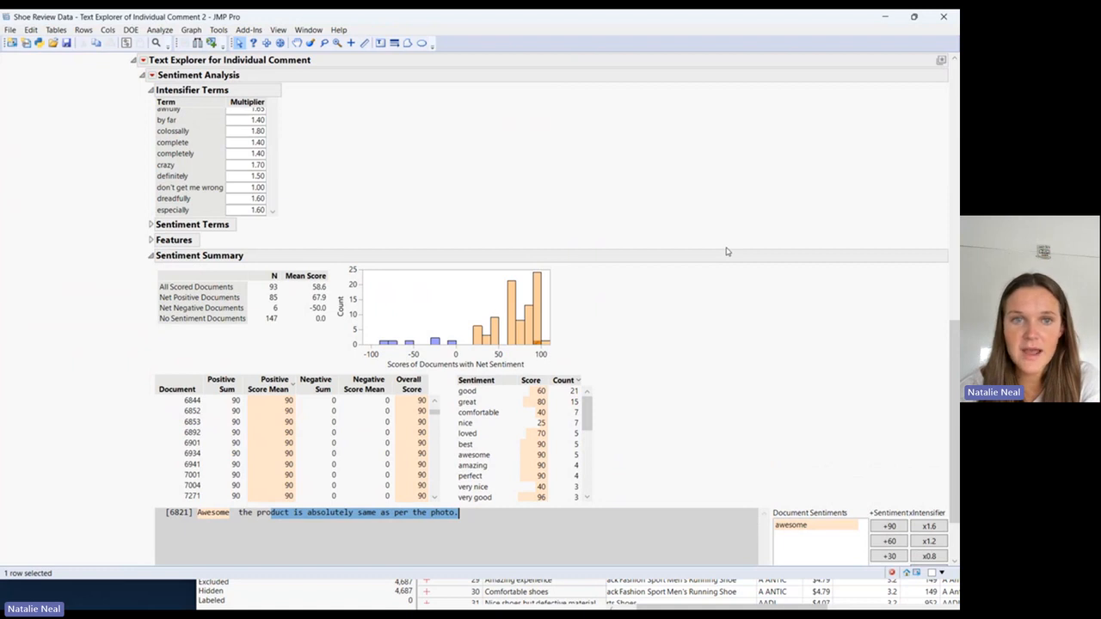
scroll(726, 251, "down", 3)
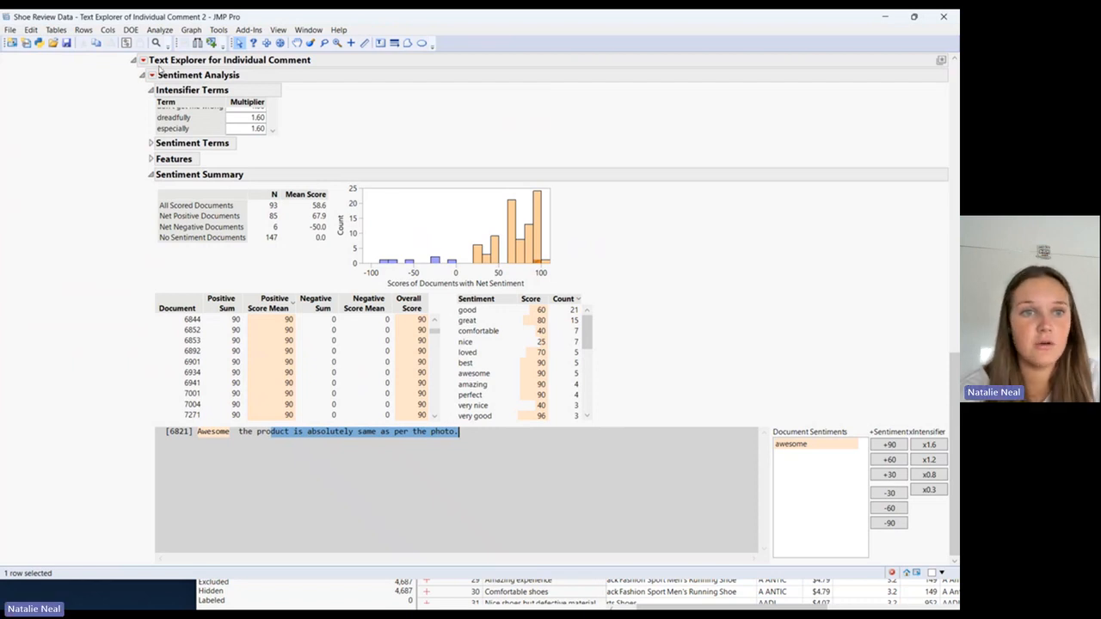
Run Latent Semantic Analysis, SVD on the Nike comments with 241 terms, TF IDF weighting and Centered and Scaled
left_click(143, 62)
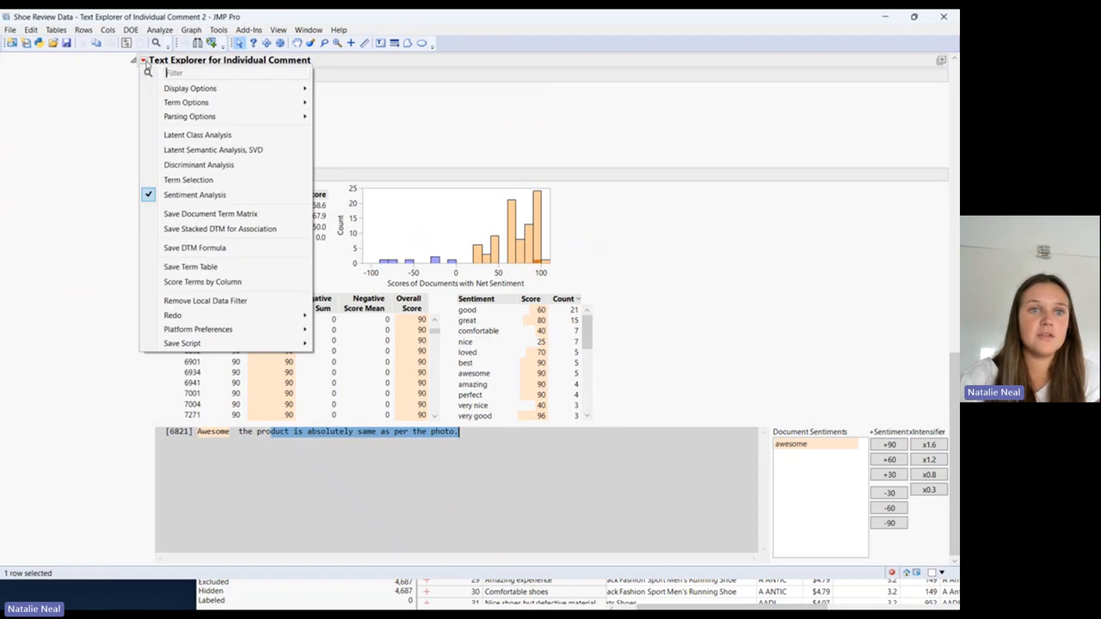
left_click(182, 152)
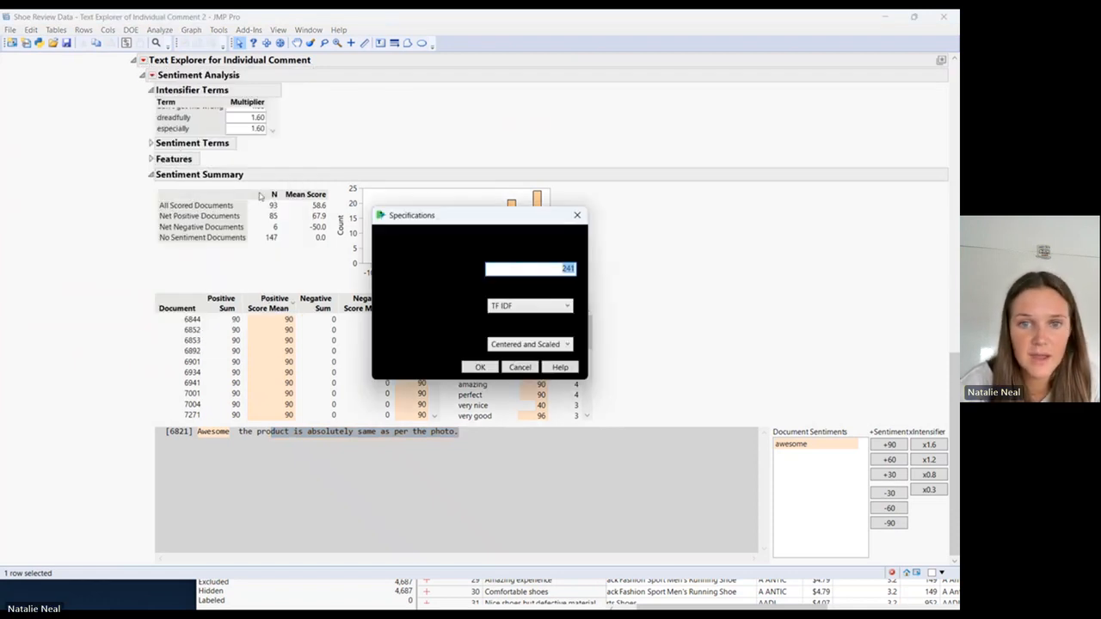
left_click(479, 367)
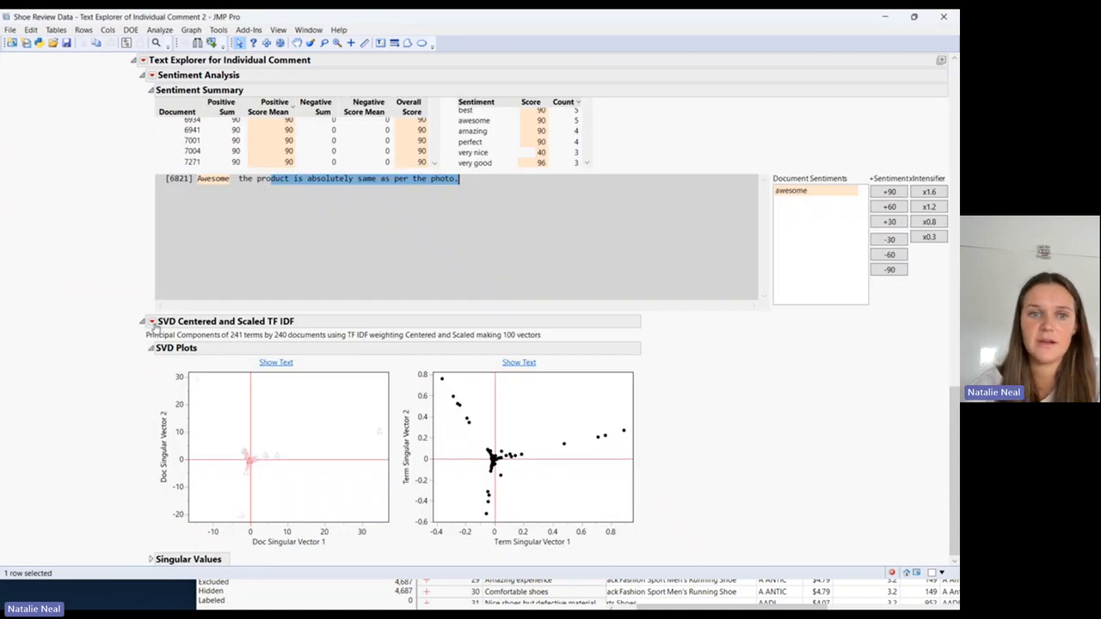
Clear the local data filter to include the reviews of all brands and shoe categories
left_click(153, 323)
left_click(97, 254)
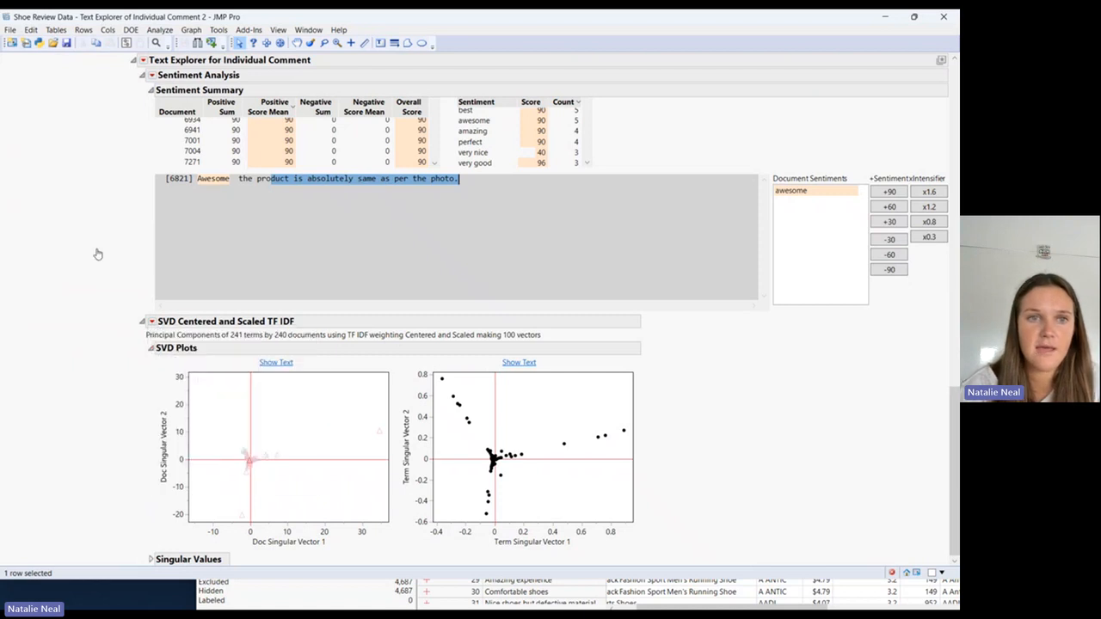
scroll(97, 253, "up", 15)
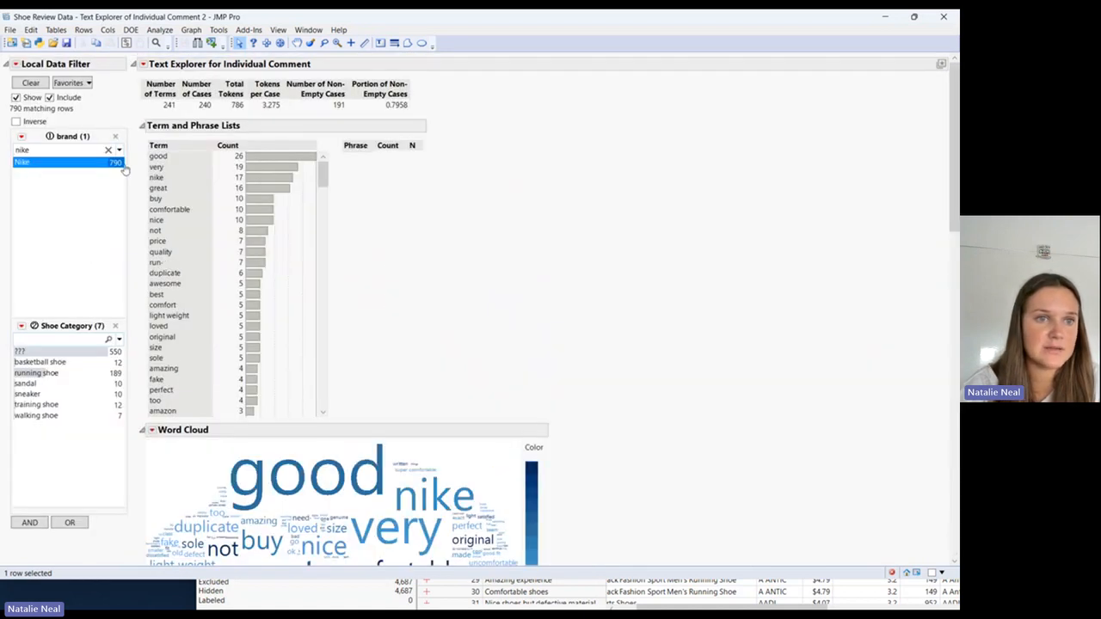
left_click(24, 83)
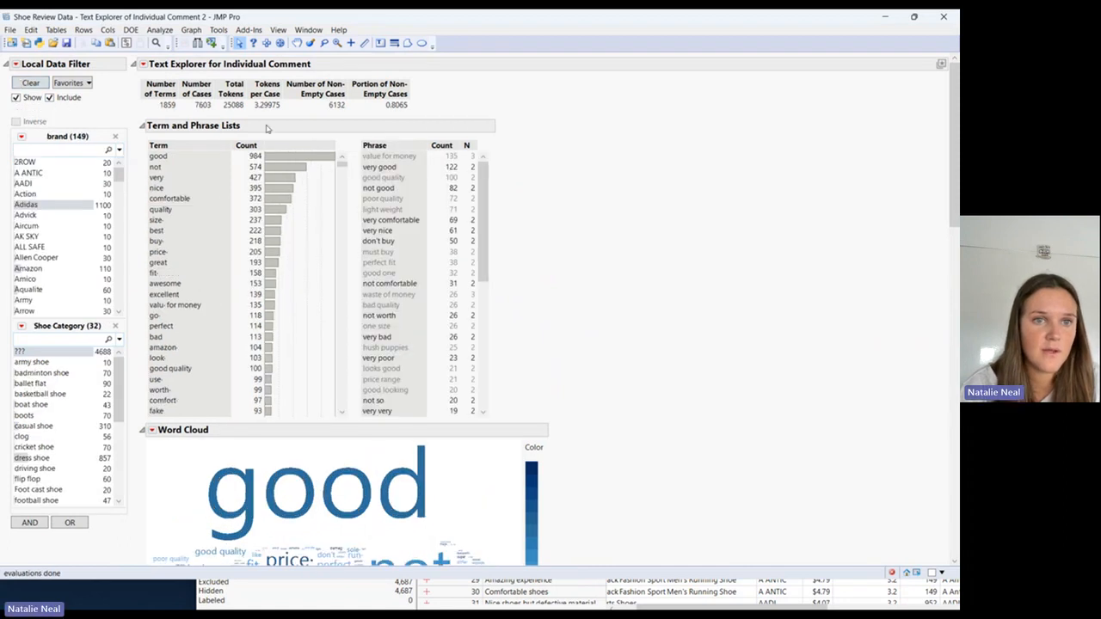
Run a topic analysis from the SVD results of all reviews with 10 topics
scroll(590, 185, "down", 5)
scroll(590, 186, "down", 5)
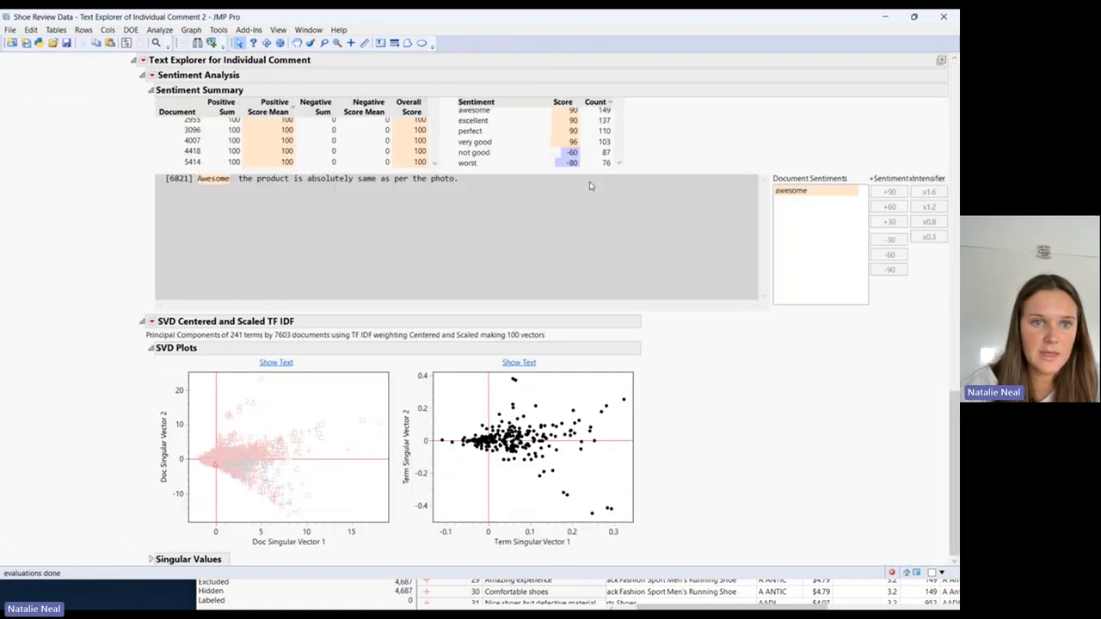
left_click(150, 321)
left_click(161, 370)
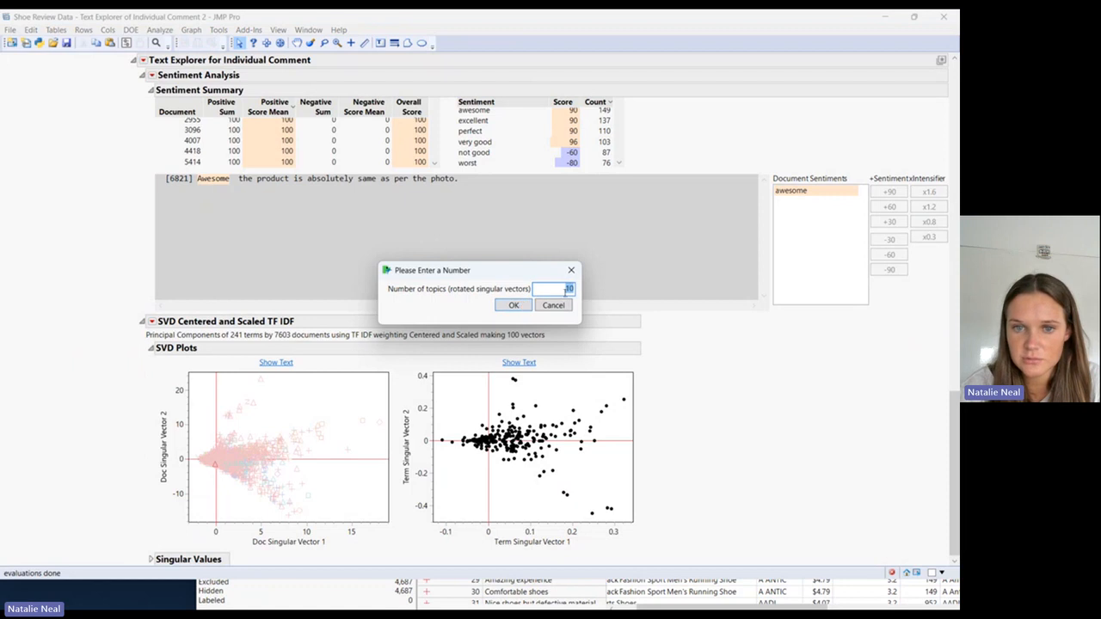
left_click(514, 308)
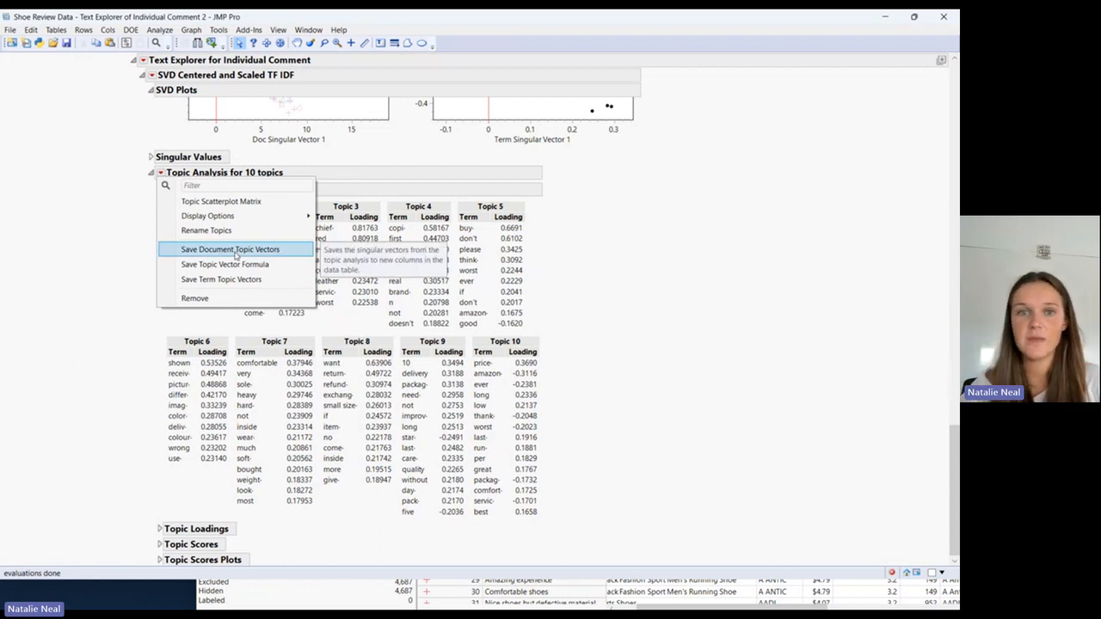
Review the top loadings by topic, the overall sentiment summary, and the Sentiment Analysis options for saving document scores
left_click(135, 268)
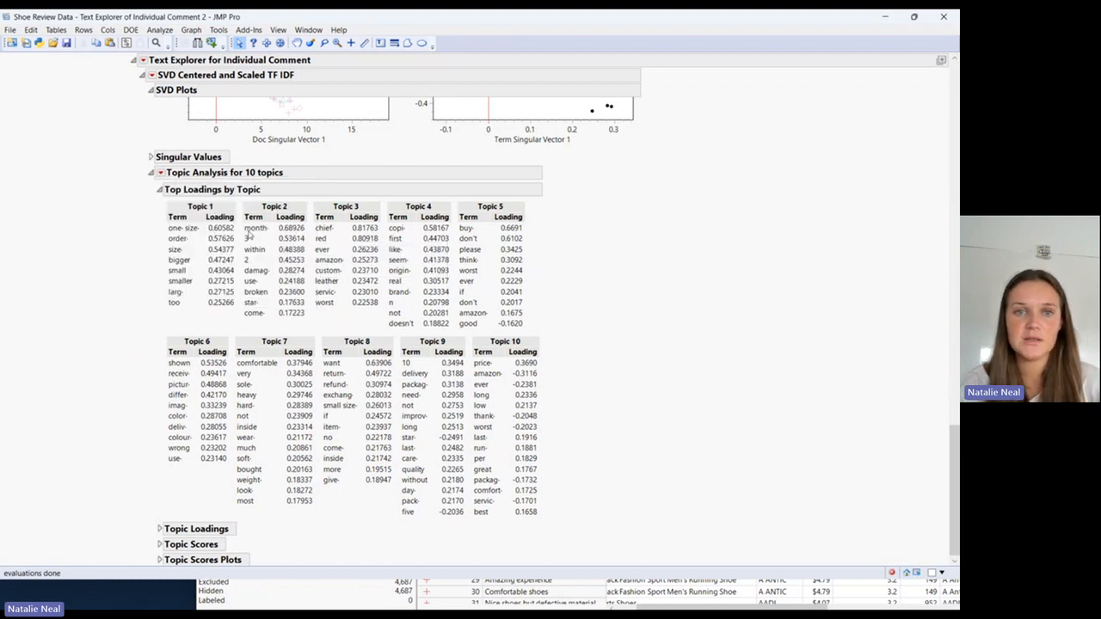
scroll(448, 242, "up", 3)
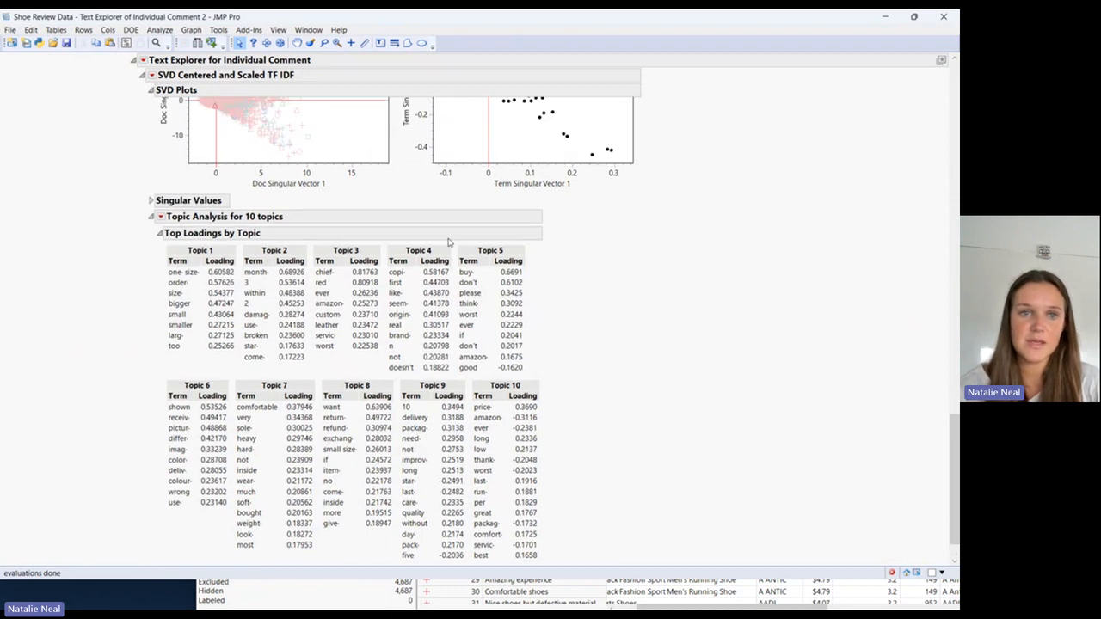
scroll(448, 242, "up", 5)
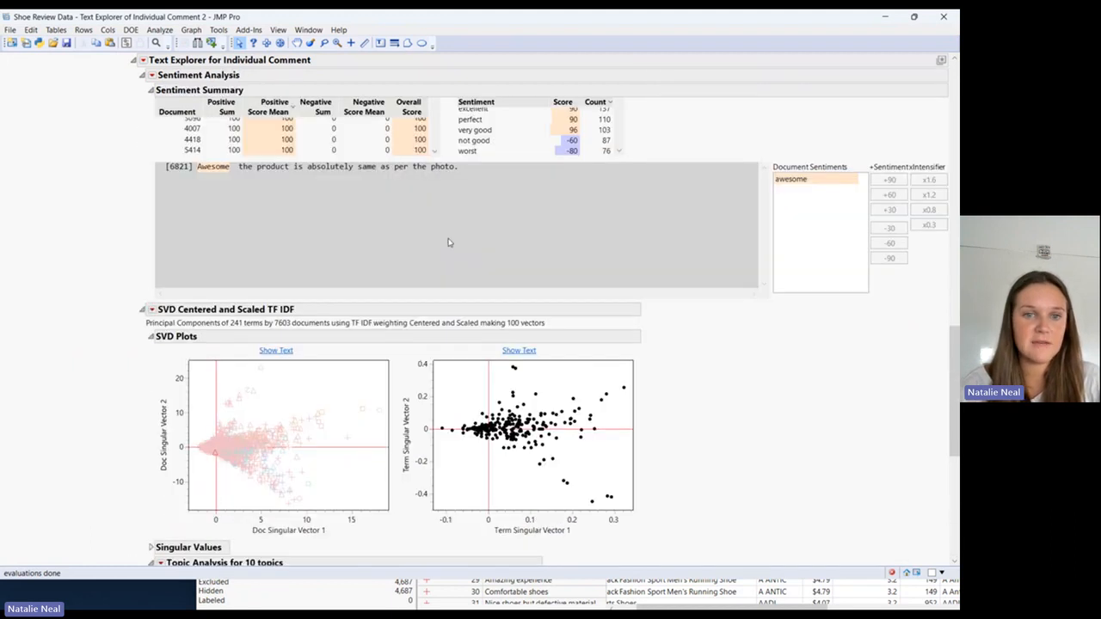
scroll(448, 243, "up", 5)
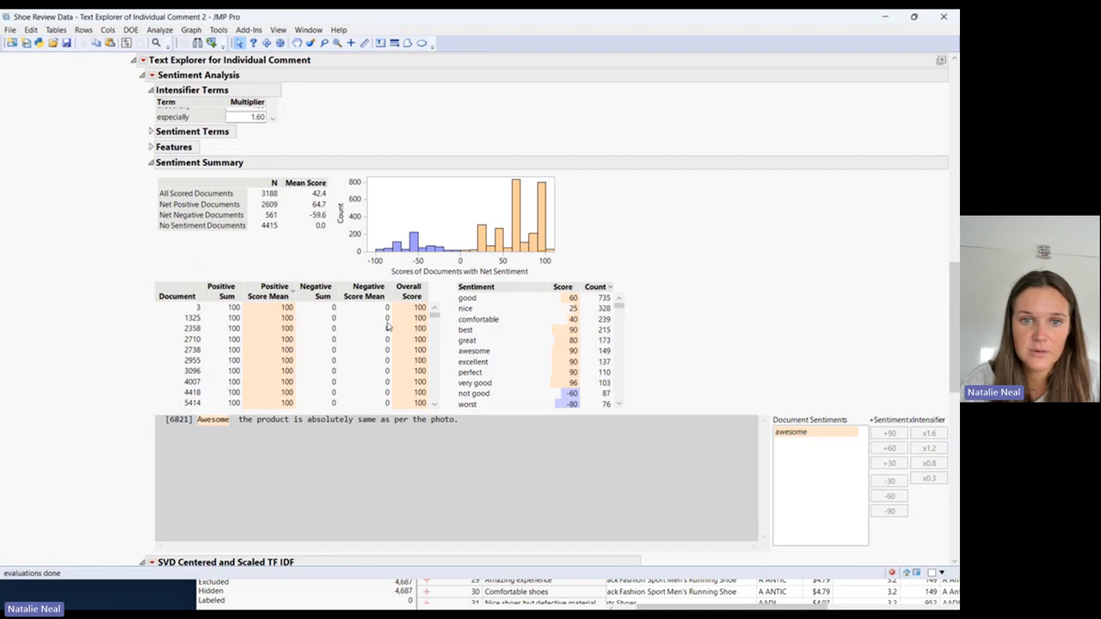
scroll(134, 268, "up", 5)
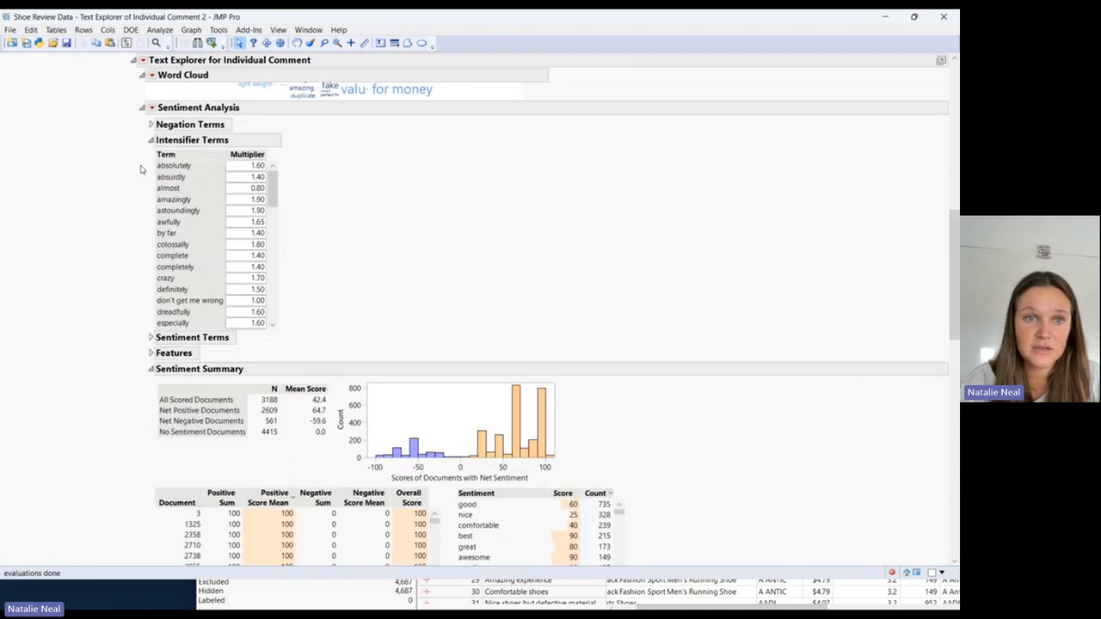
left_click(153, 108)
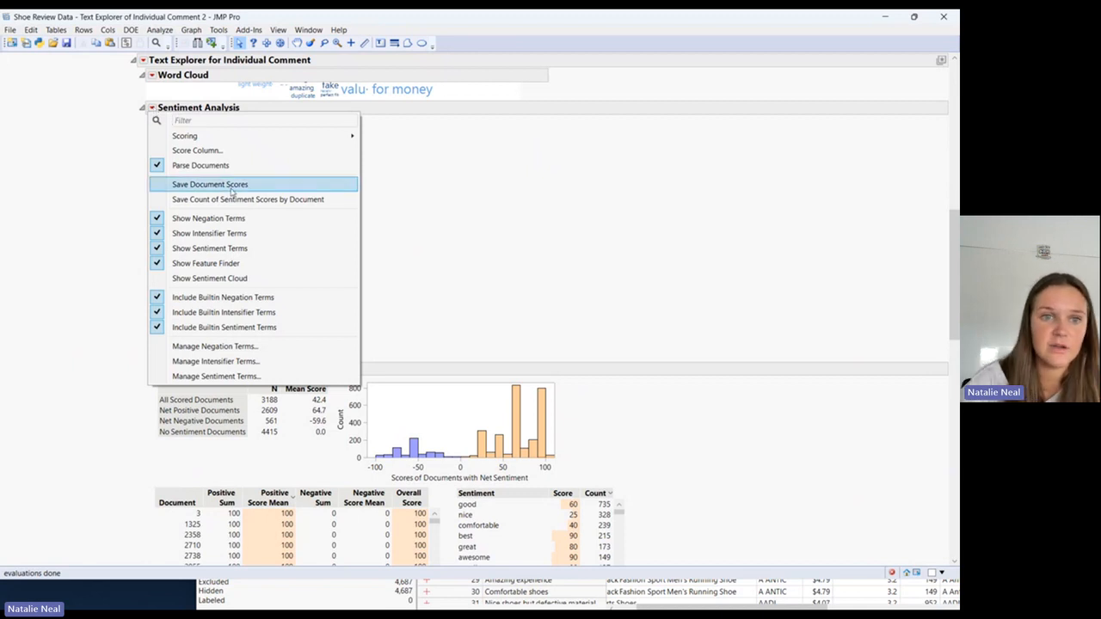
left_click(106, 179)
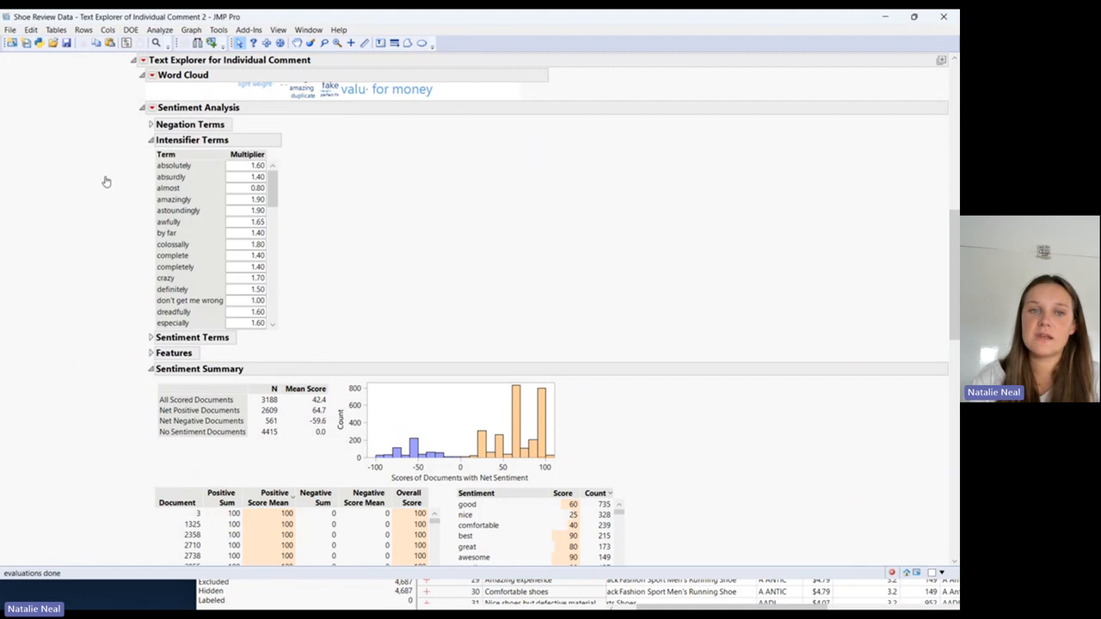
scroll(106, 181, "up", 1)
scroll(105, 180, "up", 6)
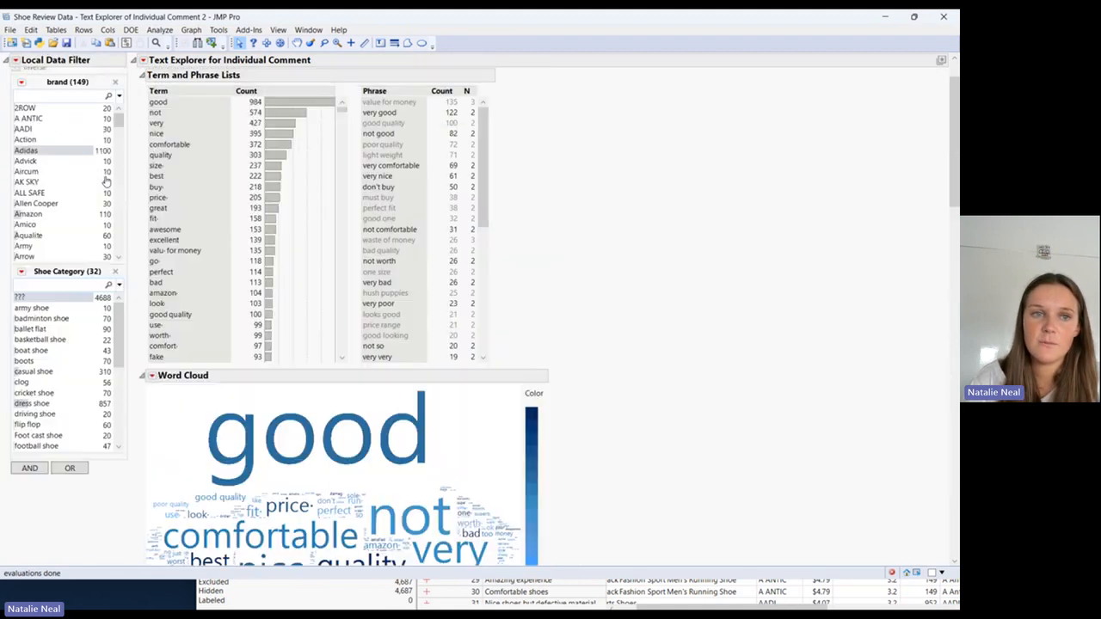
scroll(555, 291, "up", 2)
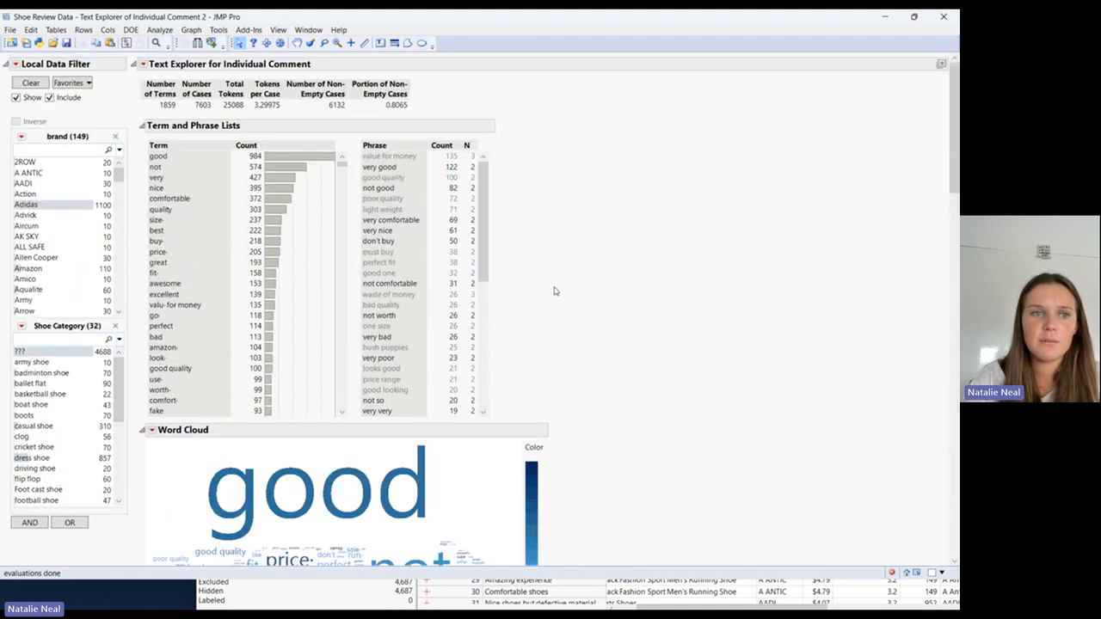
left_click(145, 65)
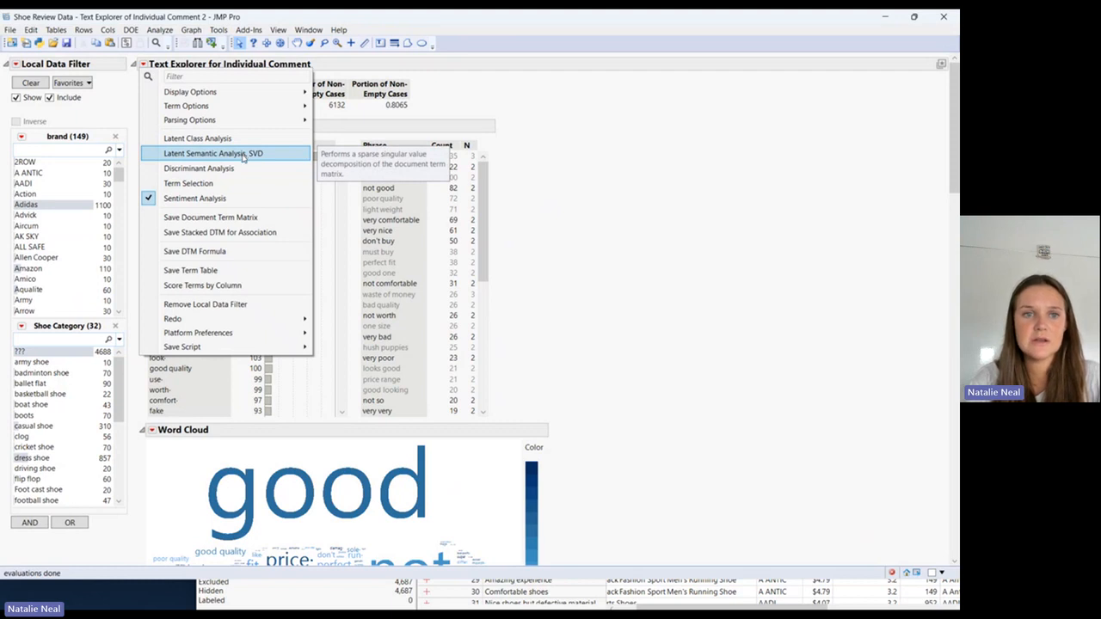
left_click(237, 217)
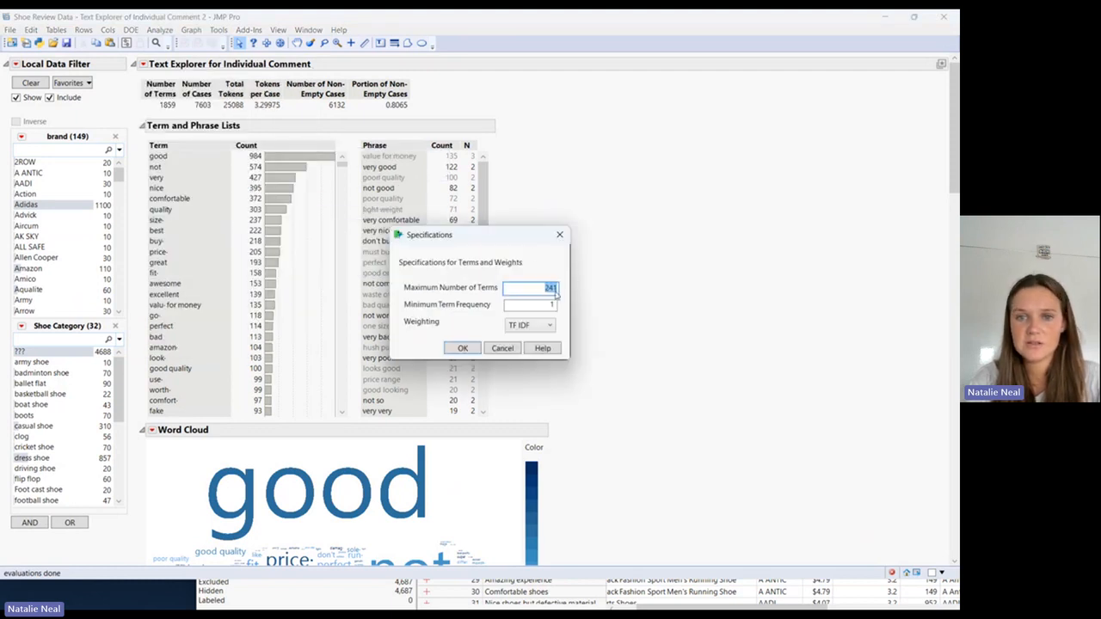
type("6")
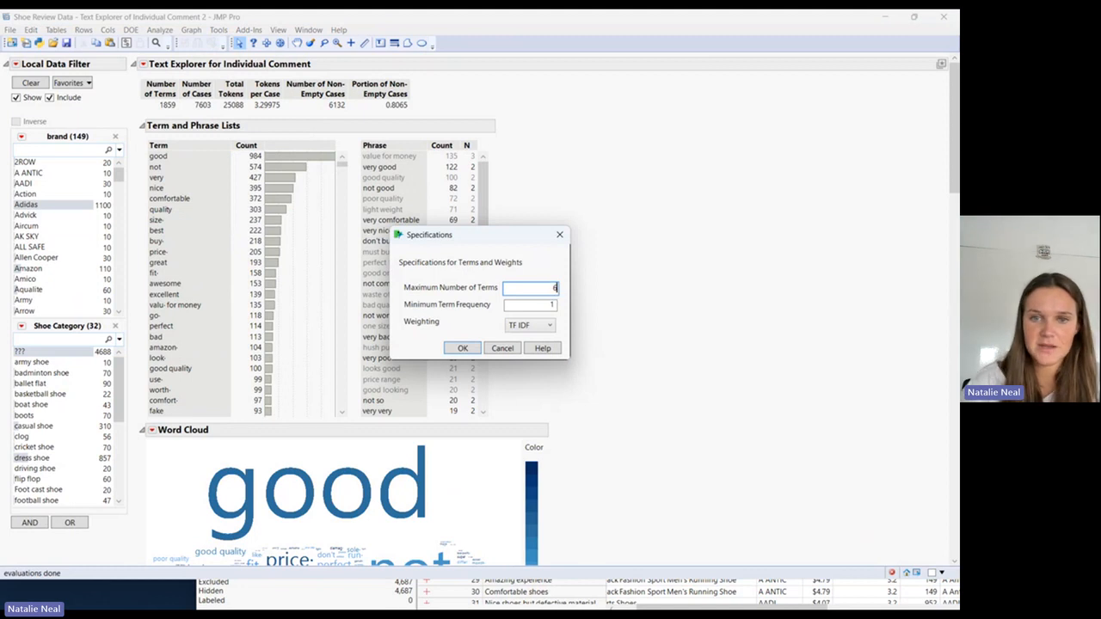
left_click(536, 325)
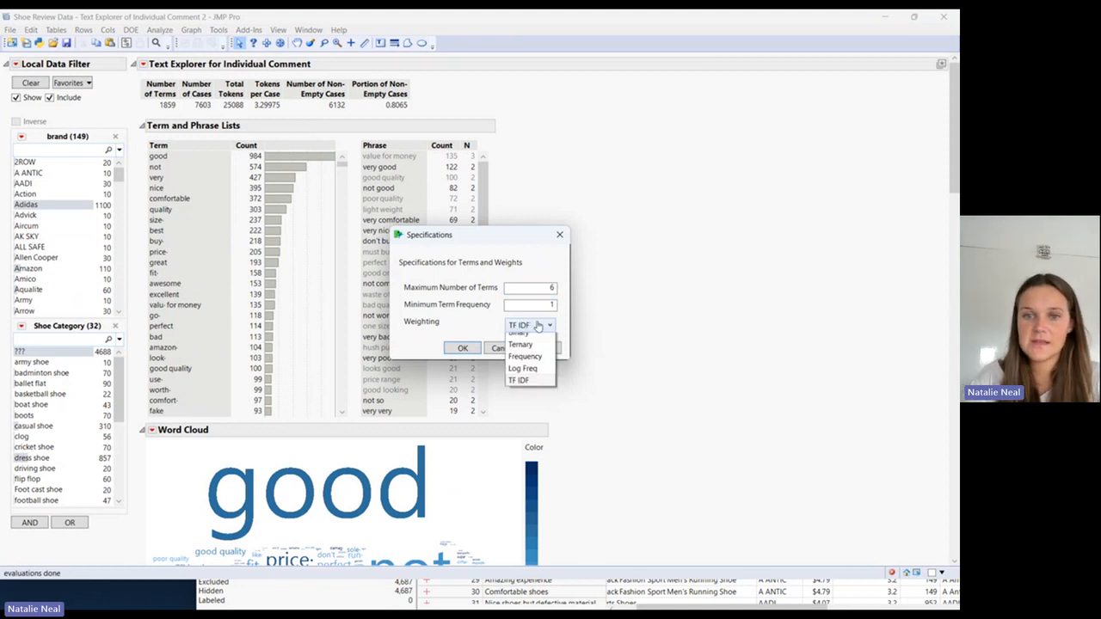
left_click(519, 387)
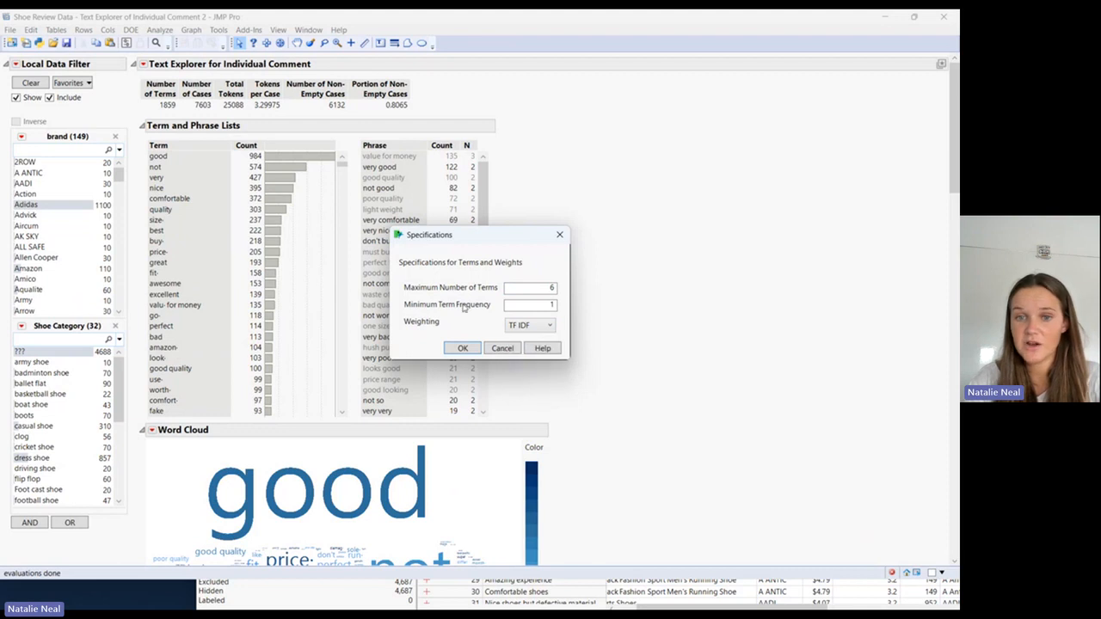
left_click(547, 328)
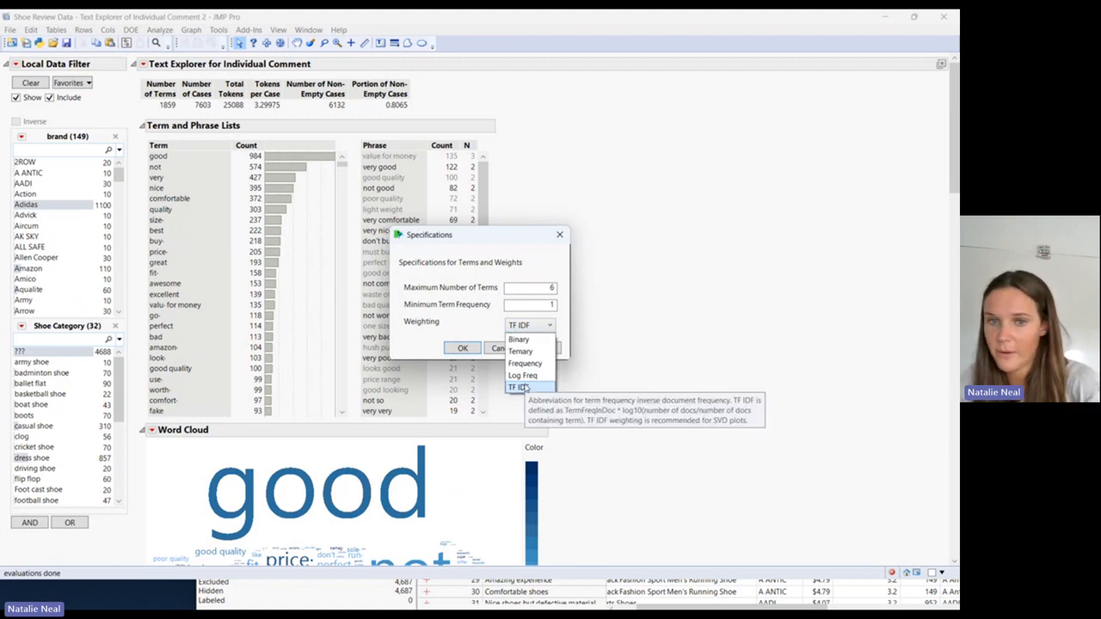
left_click(559, 241)
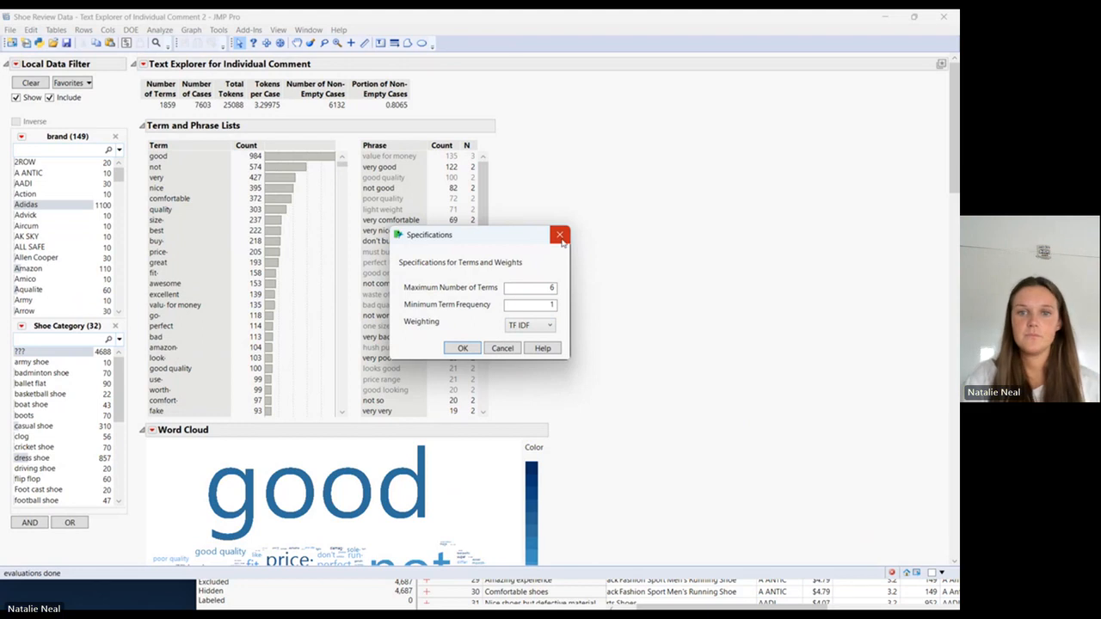
left_click(559, 240)
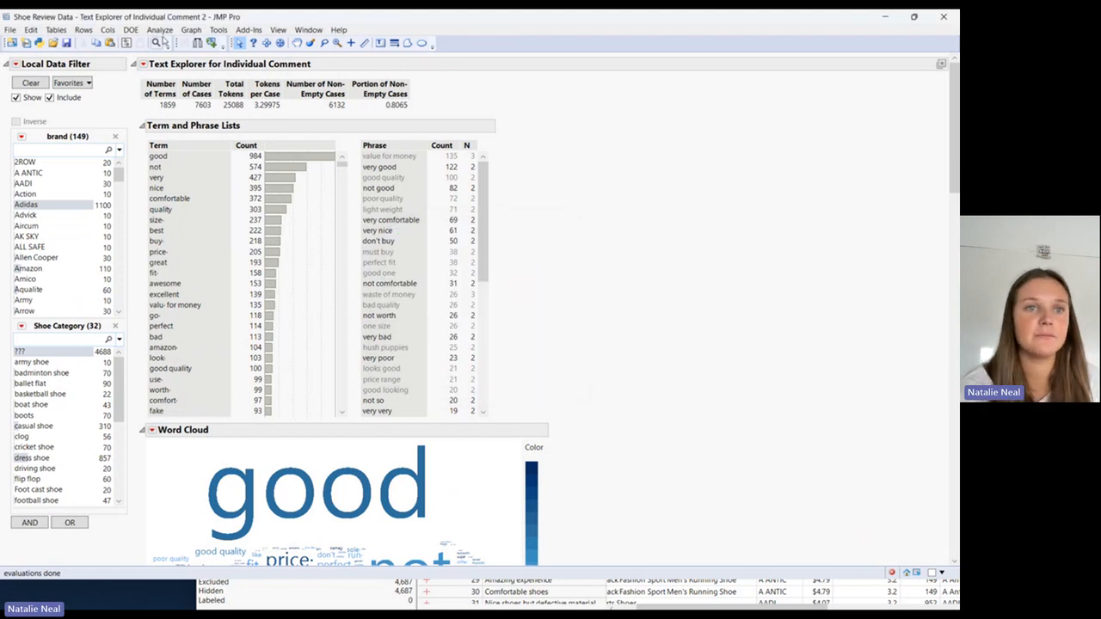
Start a Bootstrap Forest model with Average Rating Out of 5 Stars as the Y response
left_click(160, 30)
mouse_move(184, 134)
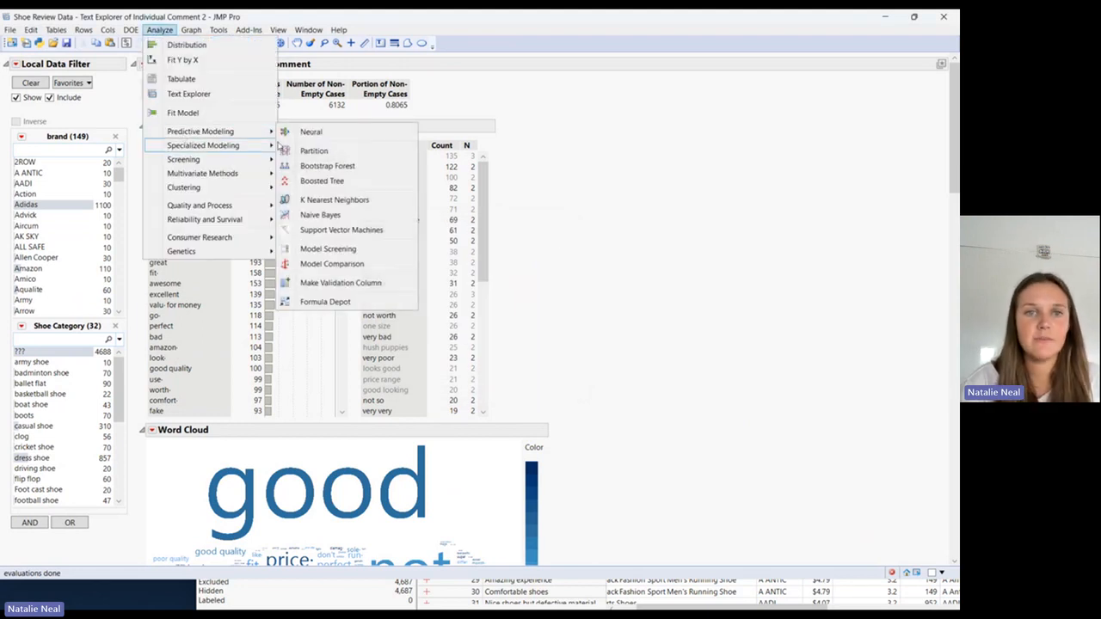
left_click(327, 167)
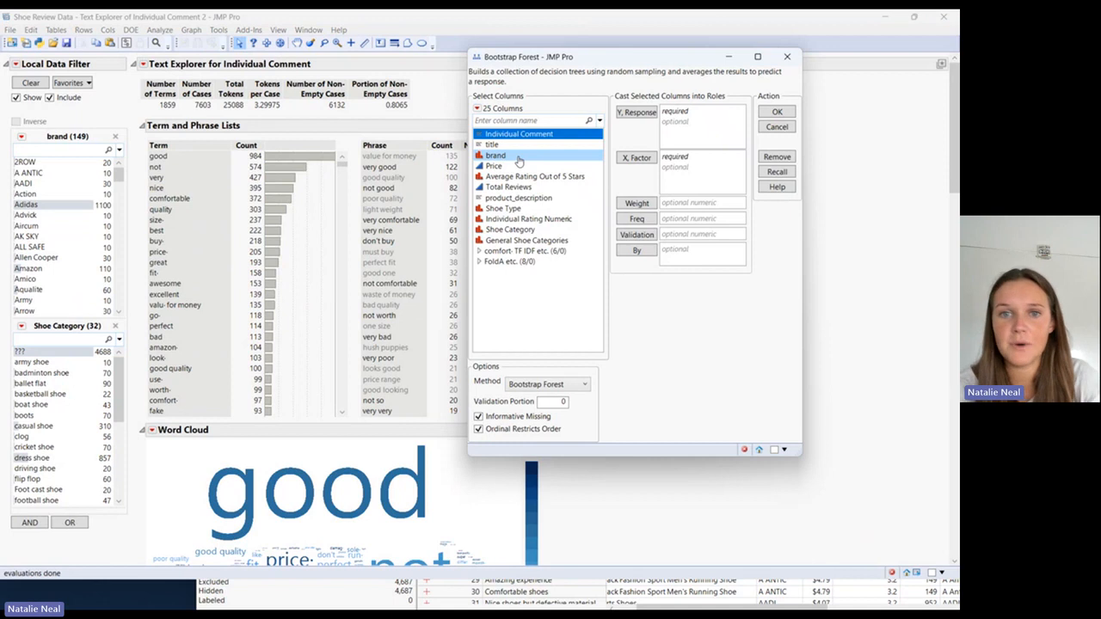
left_click(521, 177)
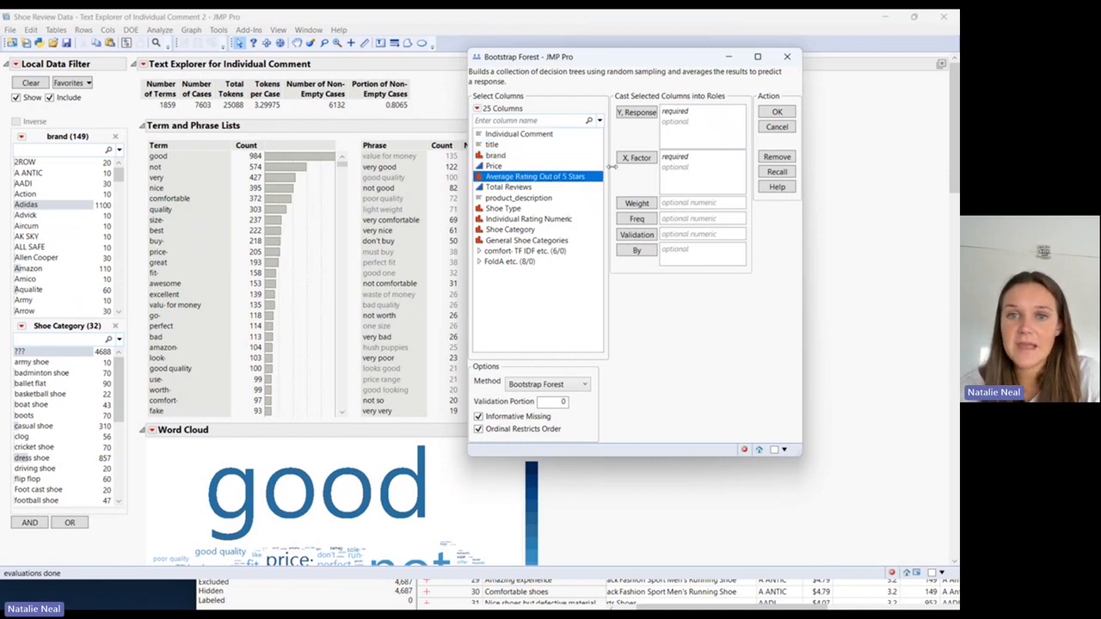
left_click(636, 113)
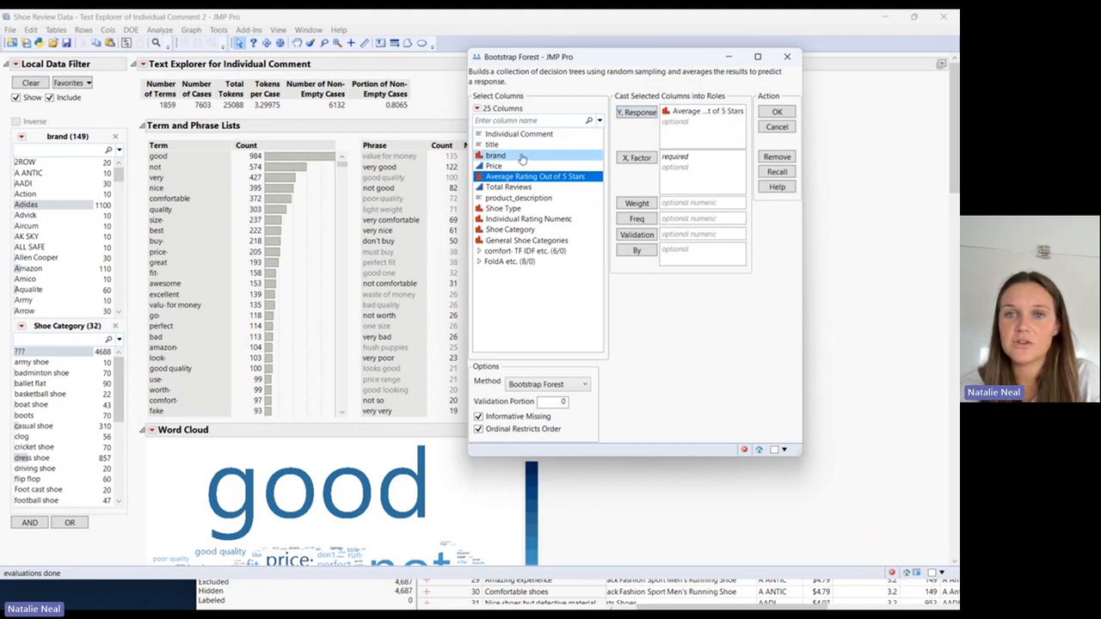
Add brand, Price and Total Reviews as X factors of the Bootstrap Forest model
left_click(521, 157)
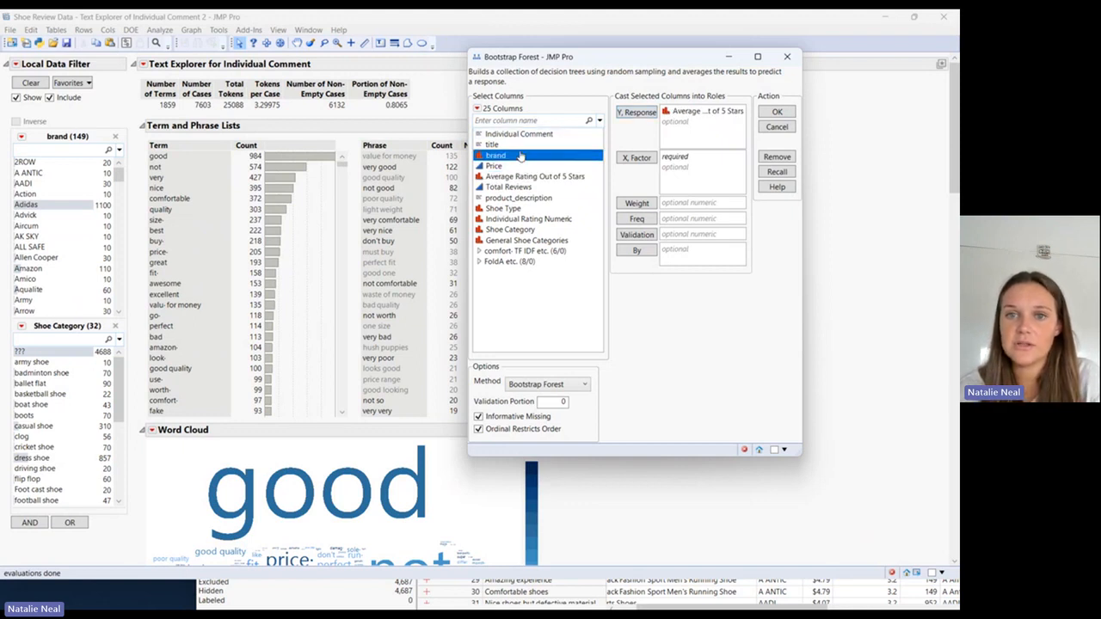
left_click(636, 159)
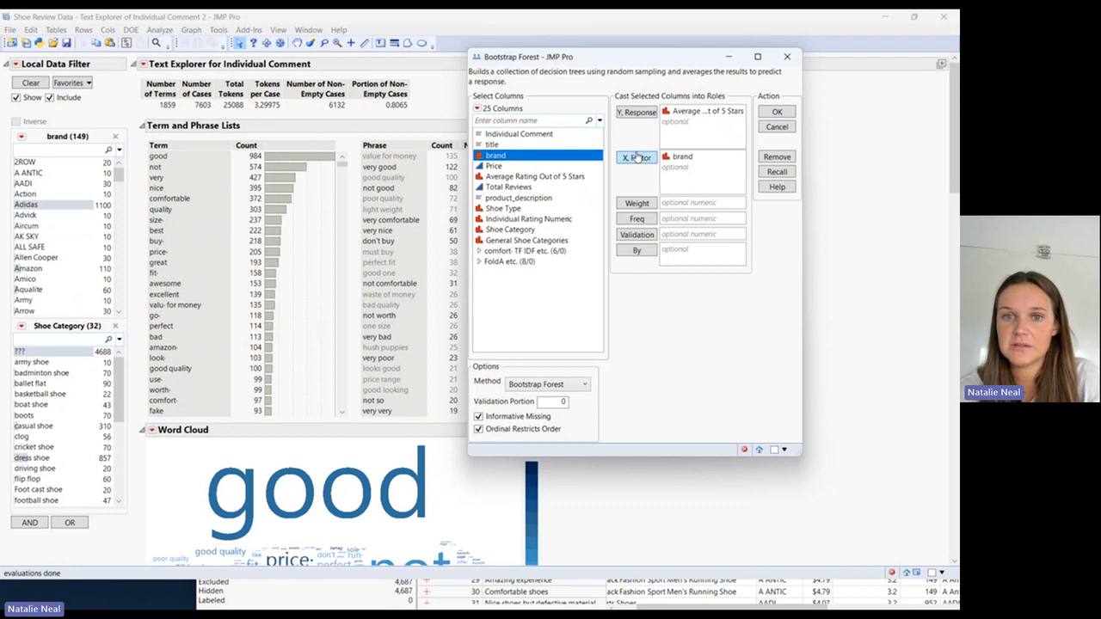
left_click(567, 167)
left_click(636, 158)
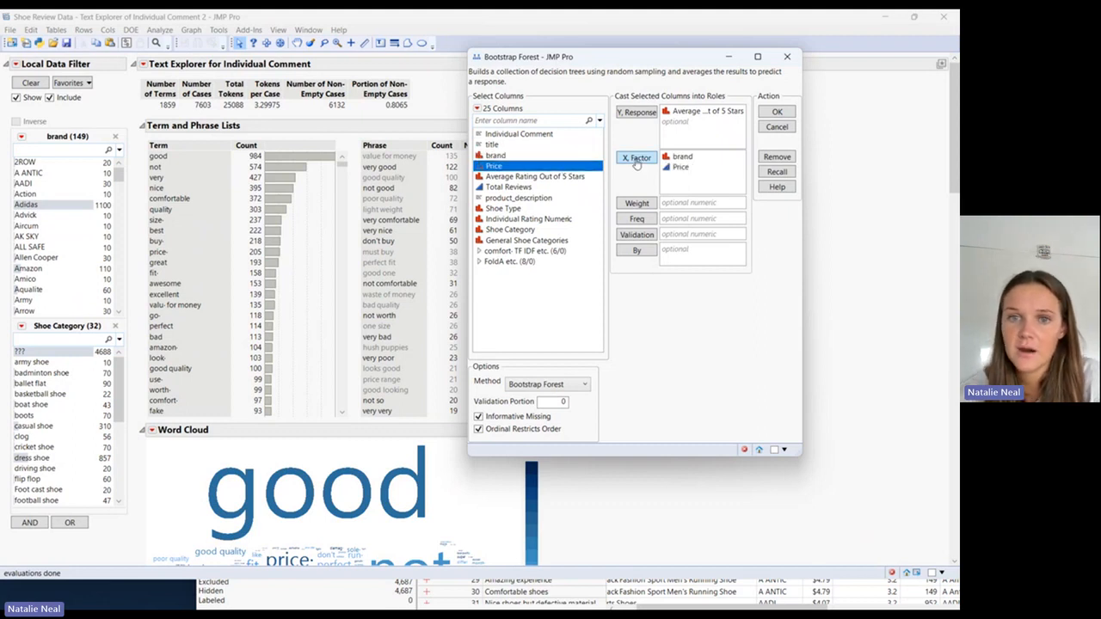
left_click(573, 178, "ctrl")
left_click(557, 187)
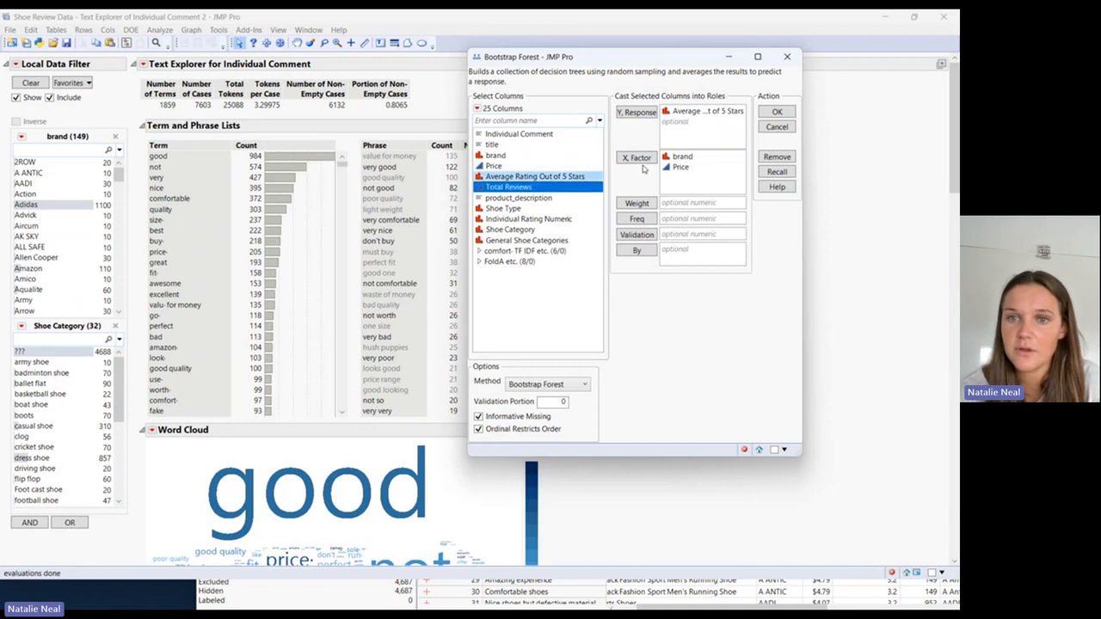
left_click(636, 158)
Add Shoe Type, Shoe Category and the group of six comfort TF IDF term columns as further X factors
left_click(535, 208)
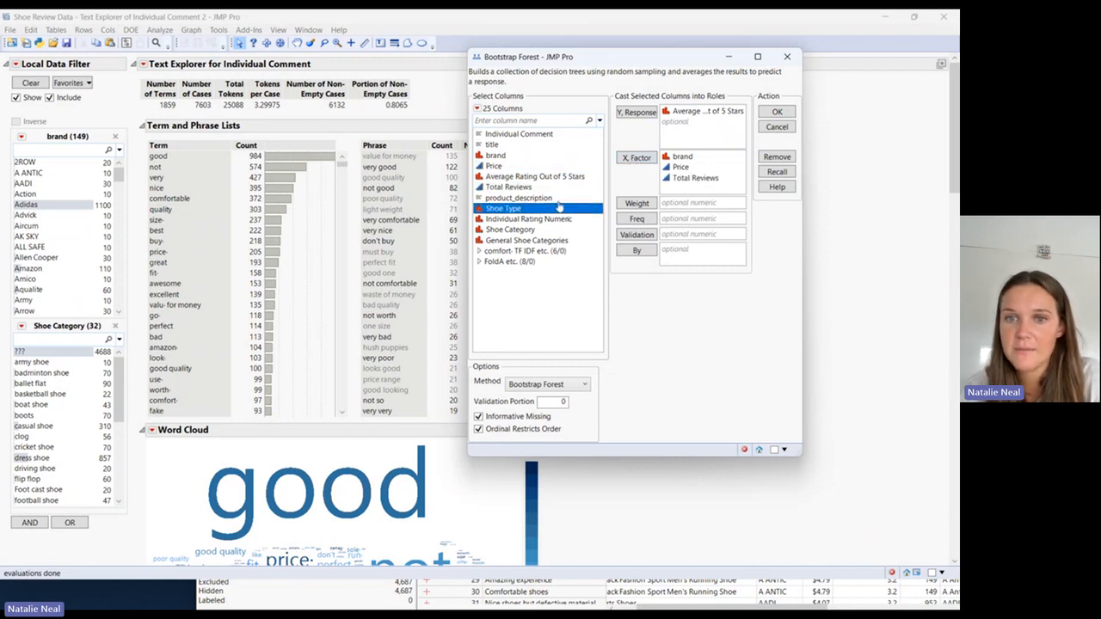
left_click(636, 158)
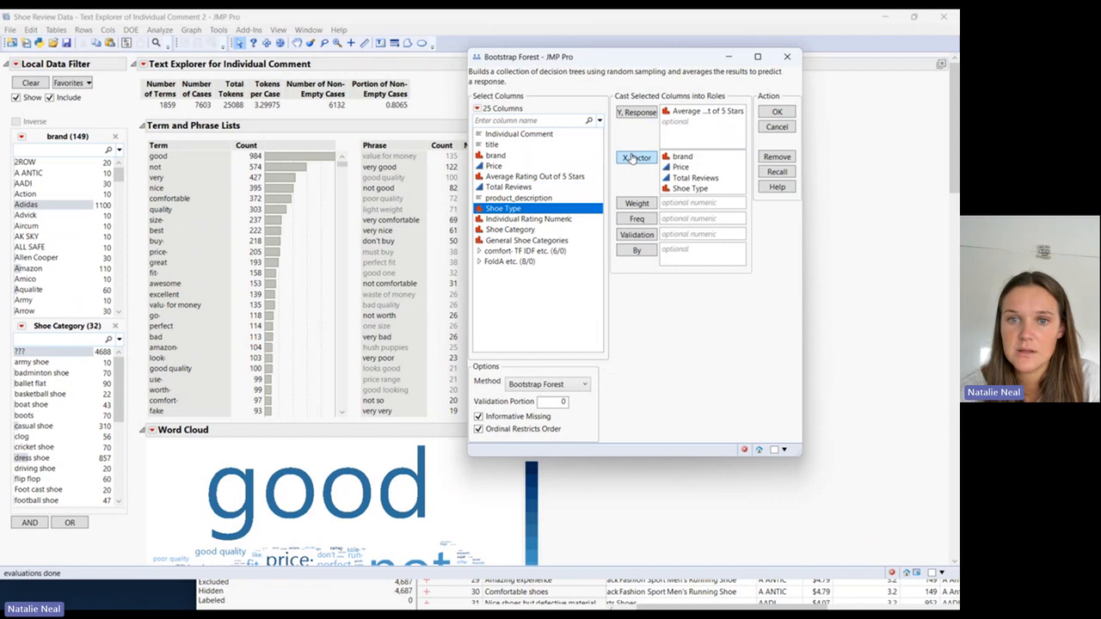
left_click(542, 229)
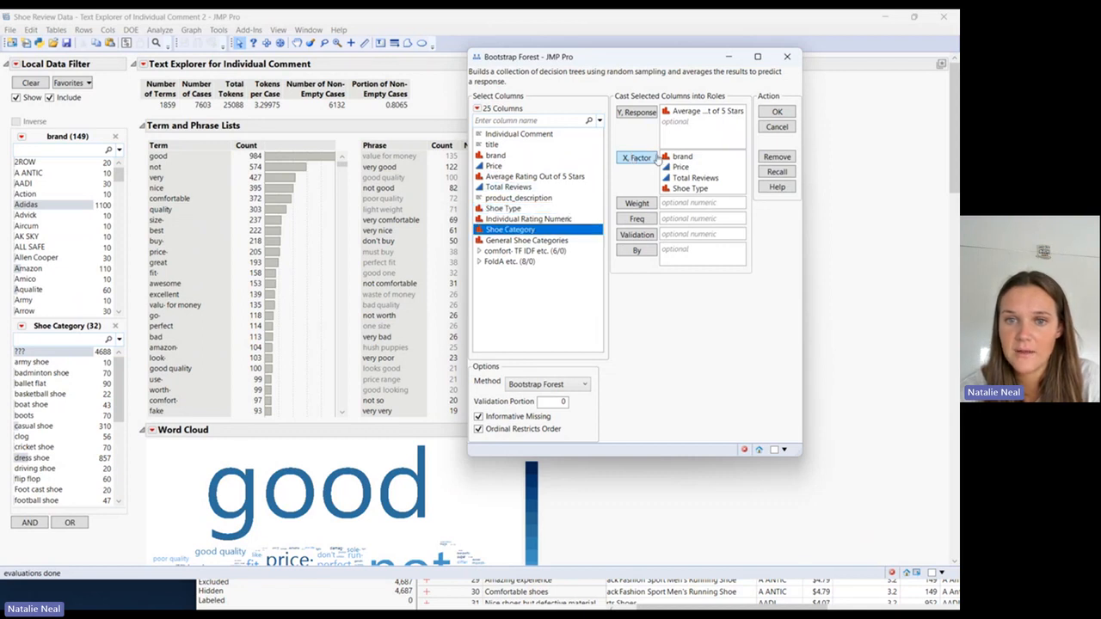
left_click(640, 158)
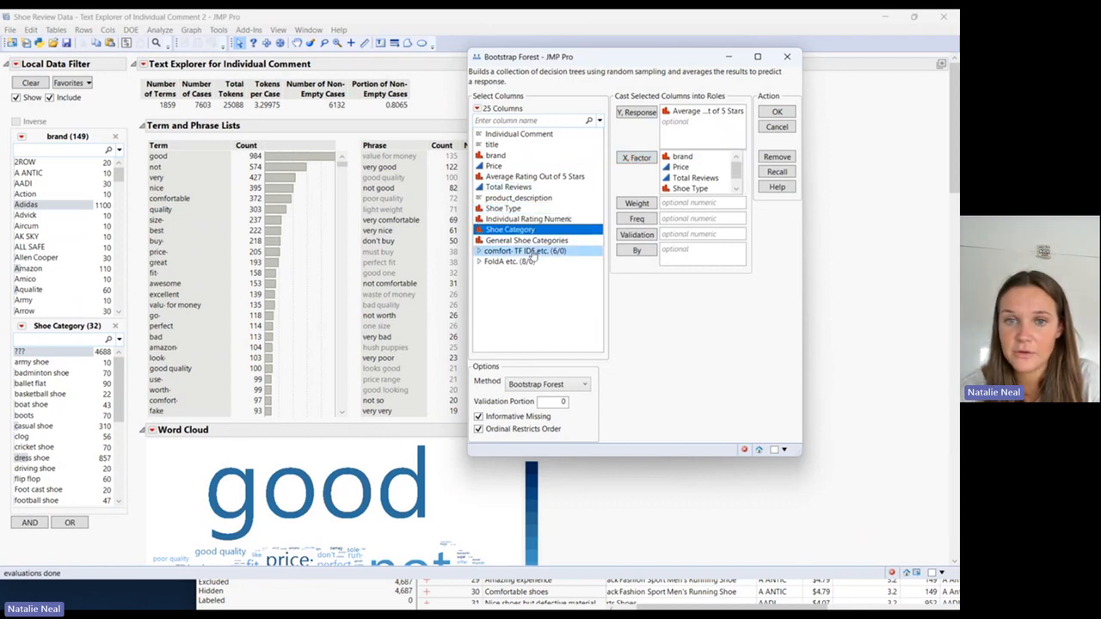
left_click(528, 251)
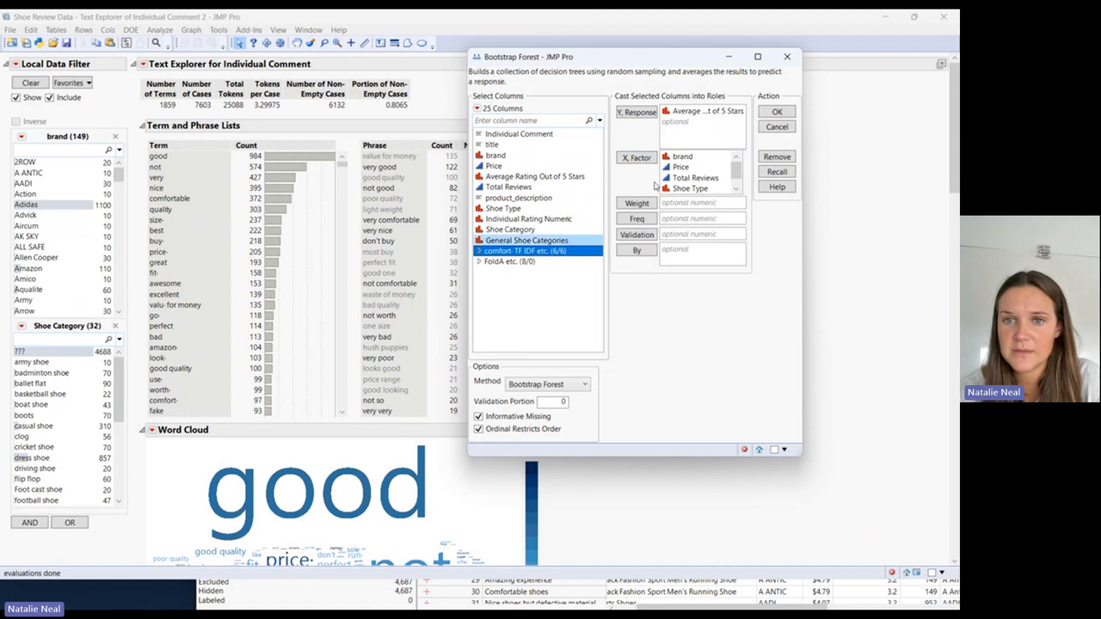
left_click(639, 157)
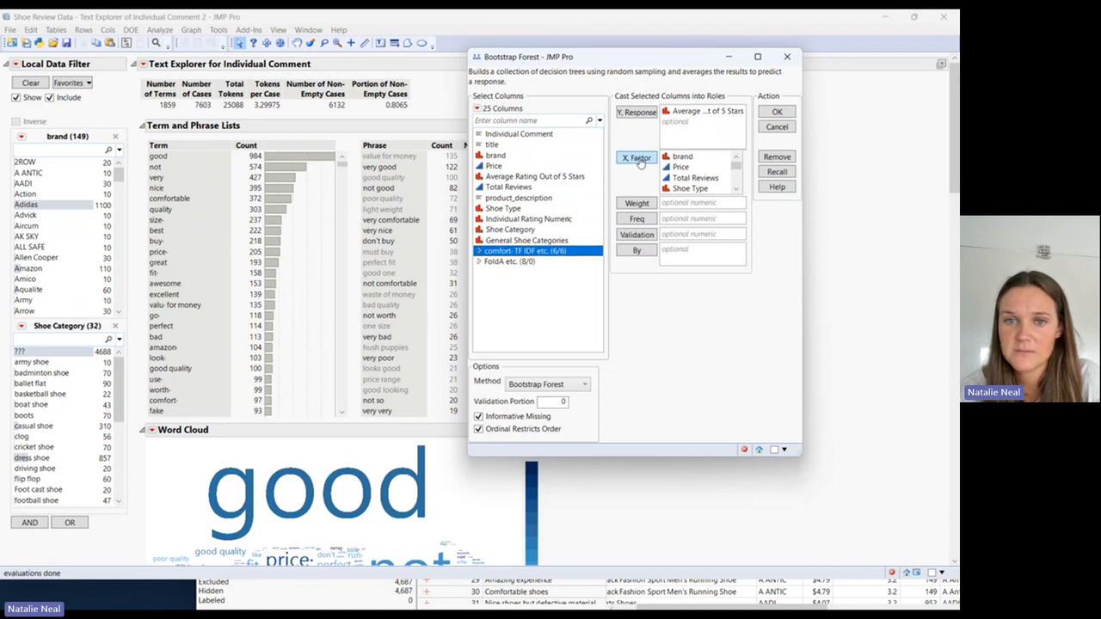
Assign FoldA_1 as the validation column and run the Bootstrap Forest with the default forest specification
left_click(480, 262)
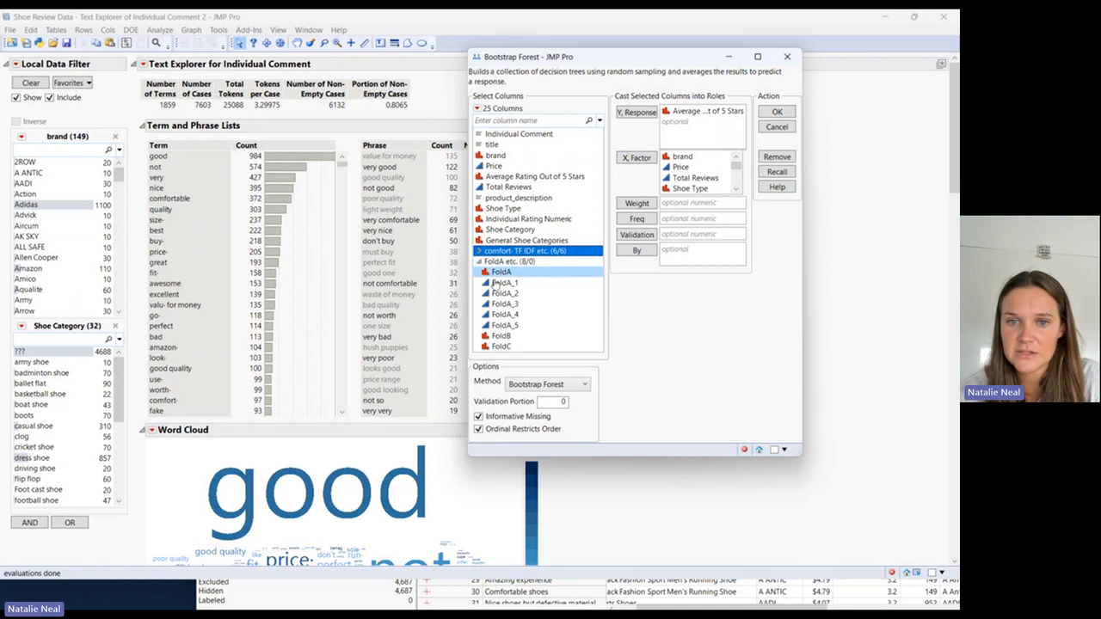
left_click(492, 282)
left_click(634, 235)
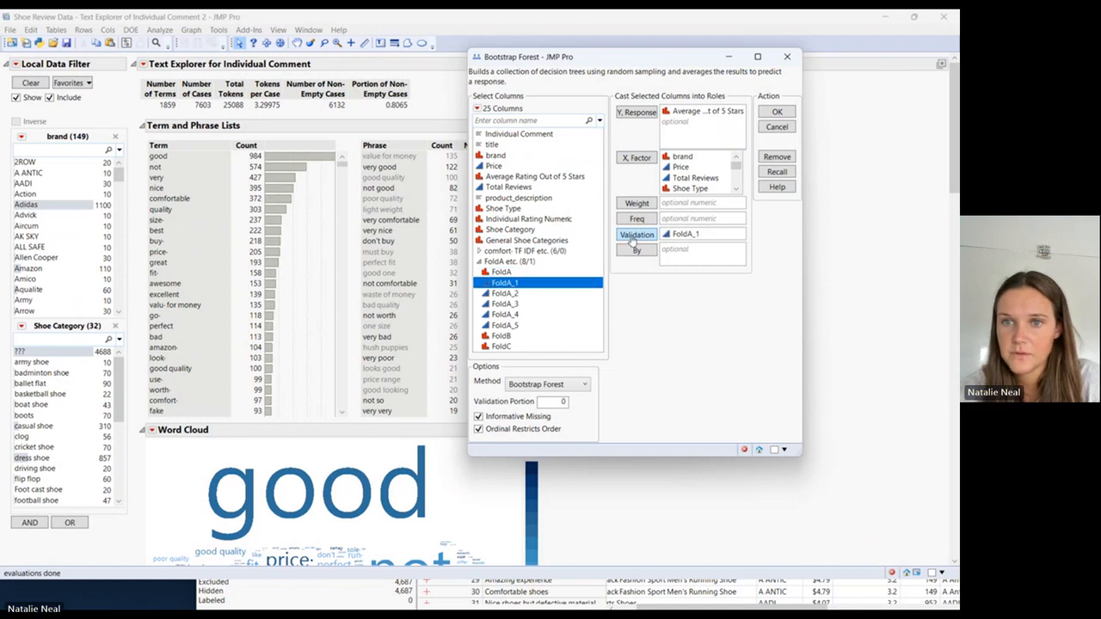
left_click(773, 113)
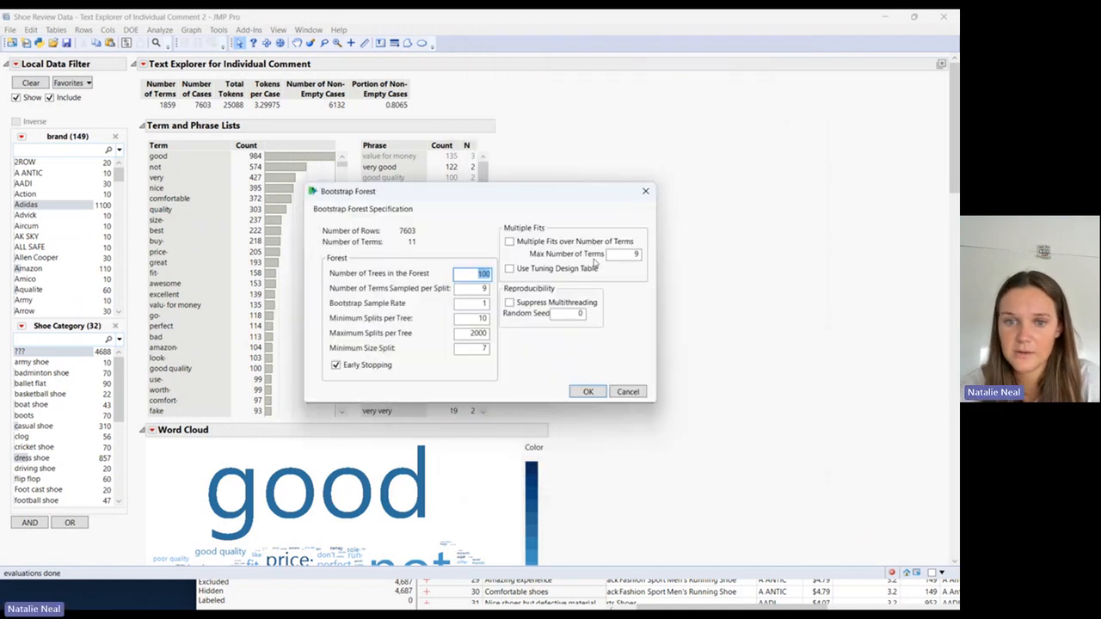
left_click(588, 392)
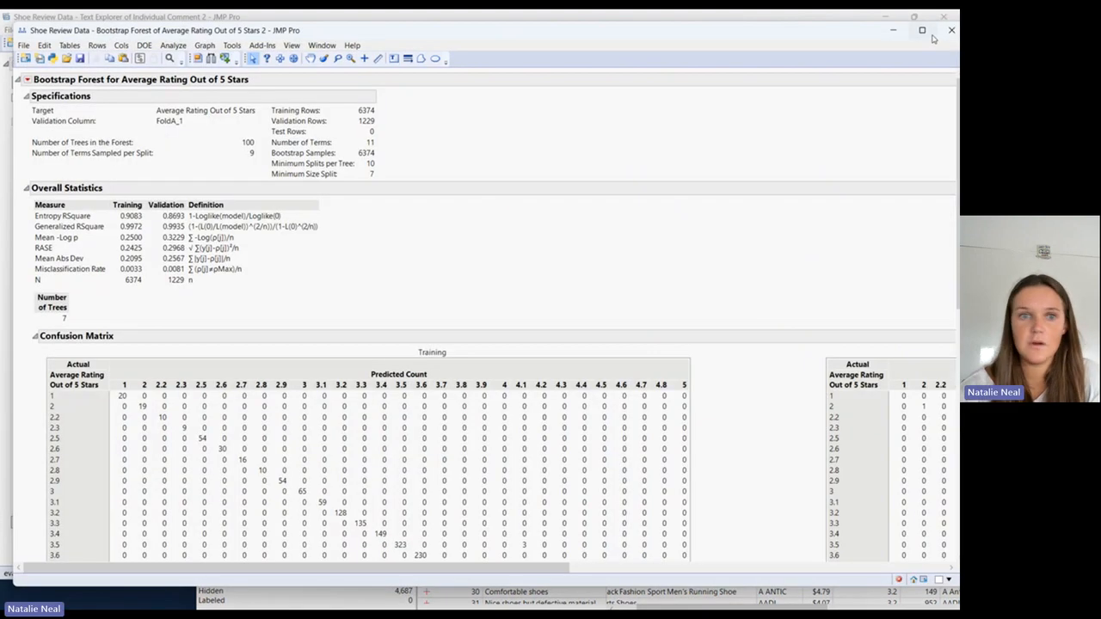
Maximize the Bootstrap Forest report and examine its overall statistics and the confusion matrix counts and rates
left_click(927, 32)
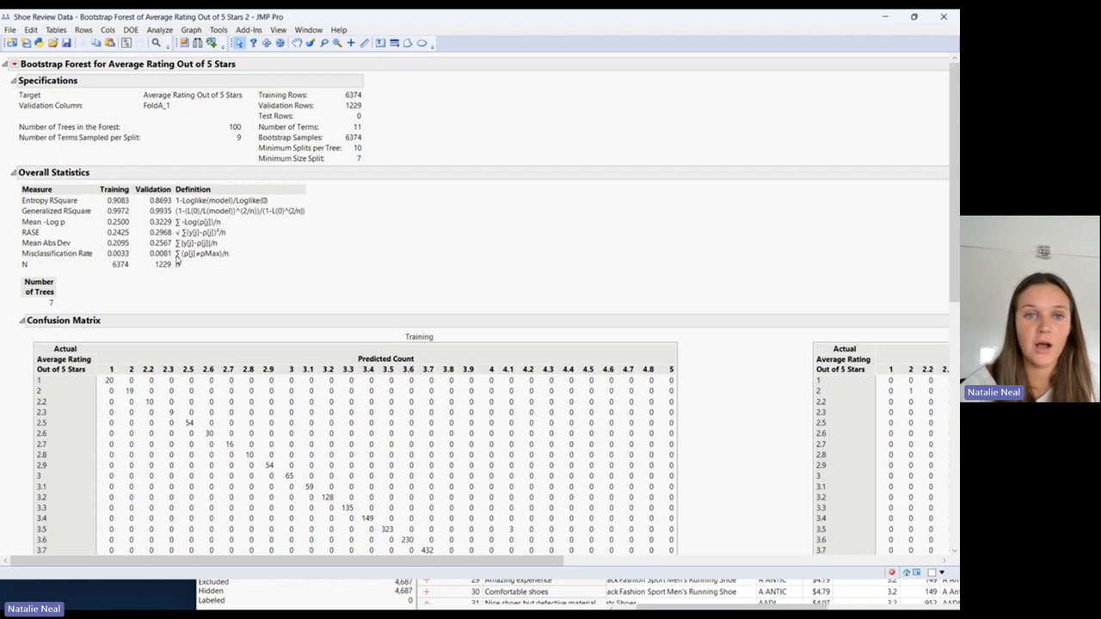
scroll(176, 262, "down", 1)
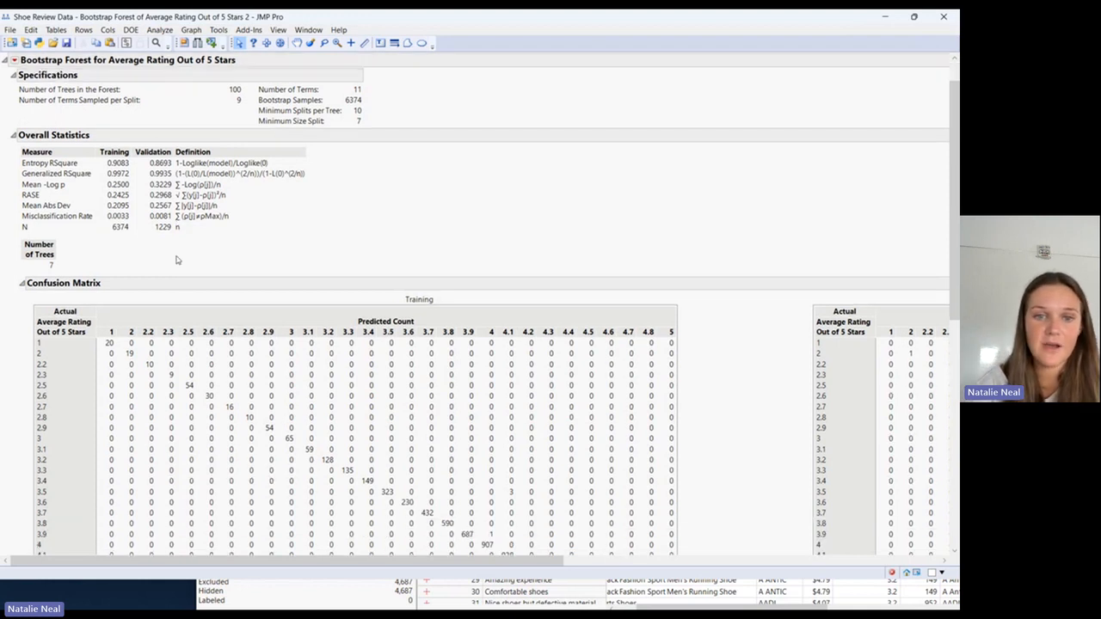
scroll(176, 259, "down", 2)
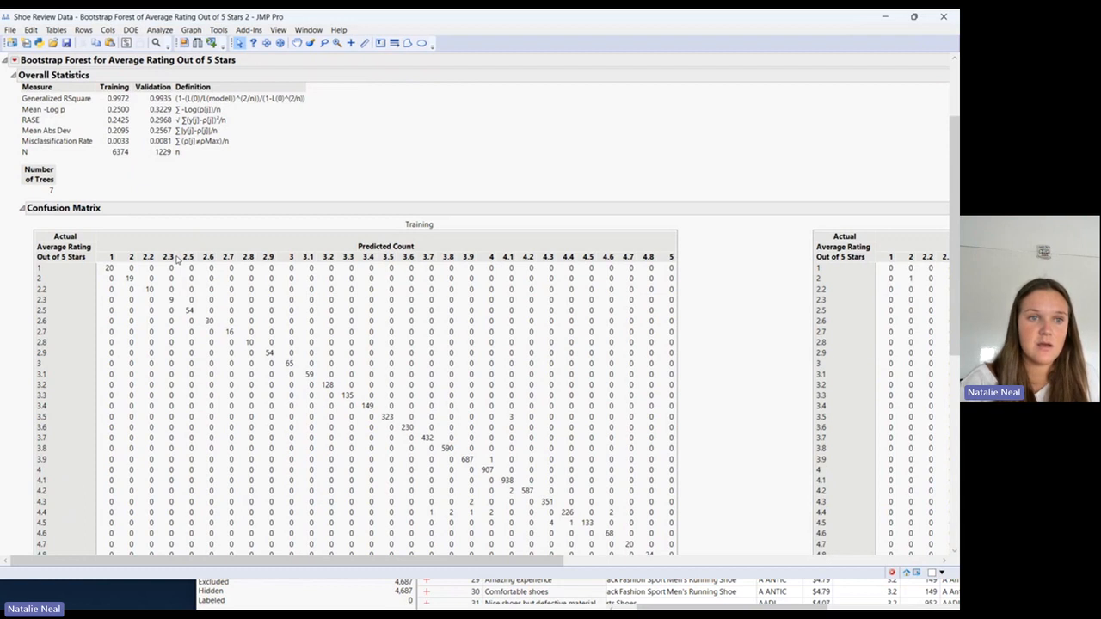
scroll(176, 259, "down", 2)
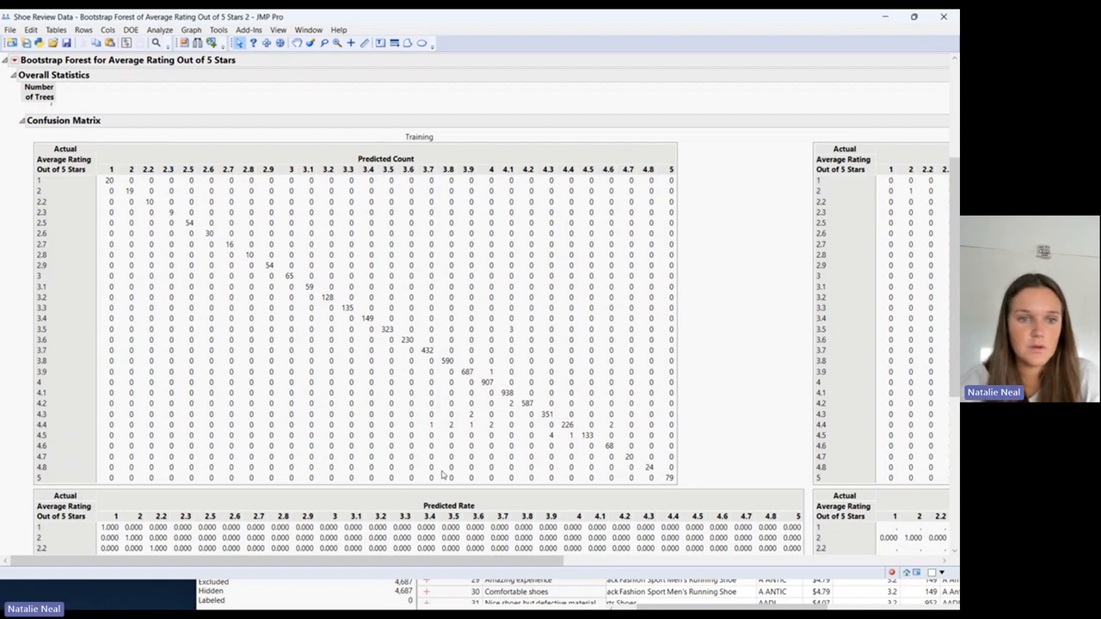
scroll(443, 473, "down", 8)
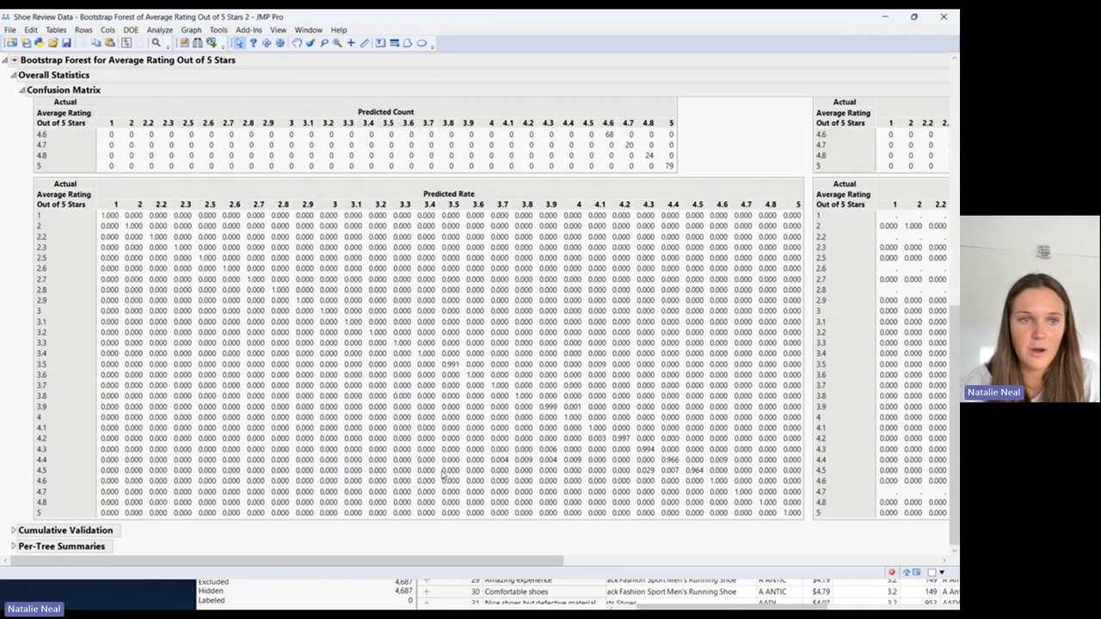
scroll(443, 474, "up", 13)
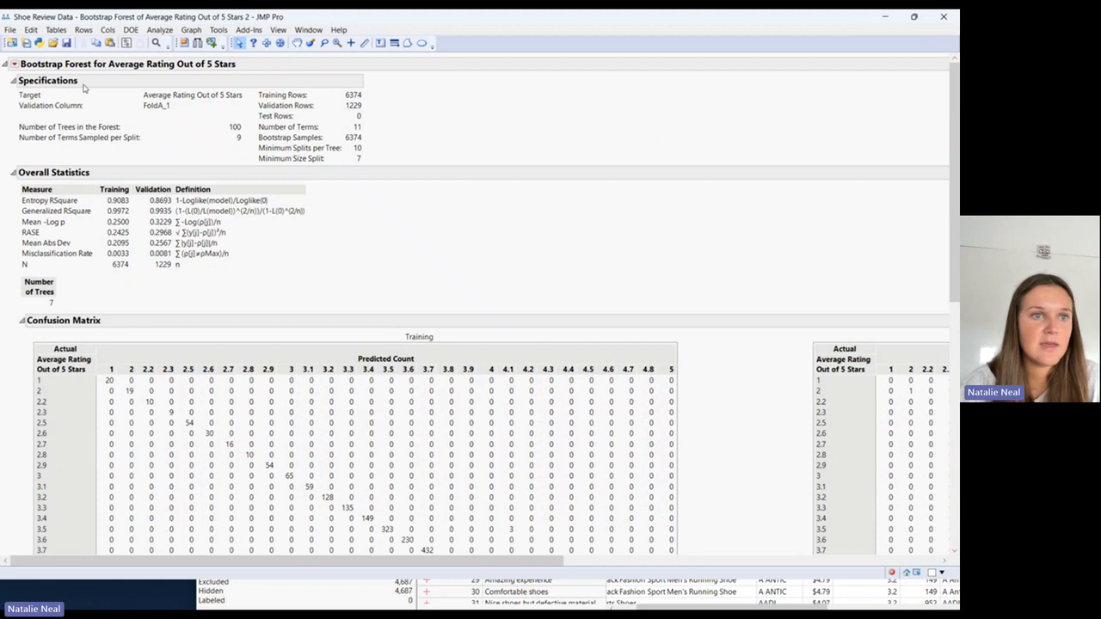
Add the Column Contributions report to the Bootstrap Forest results for Average Rating Out of 5 Stars
left_click(15, 66)
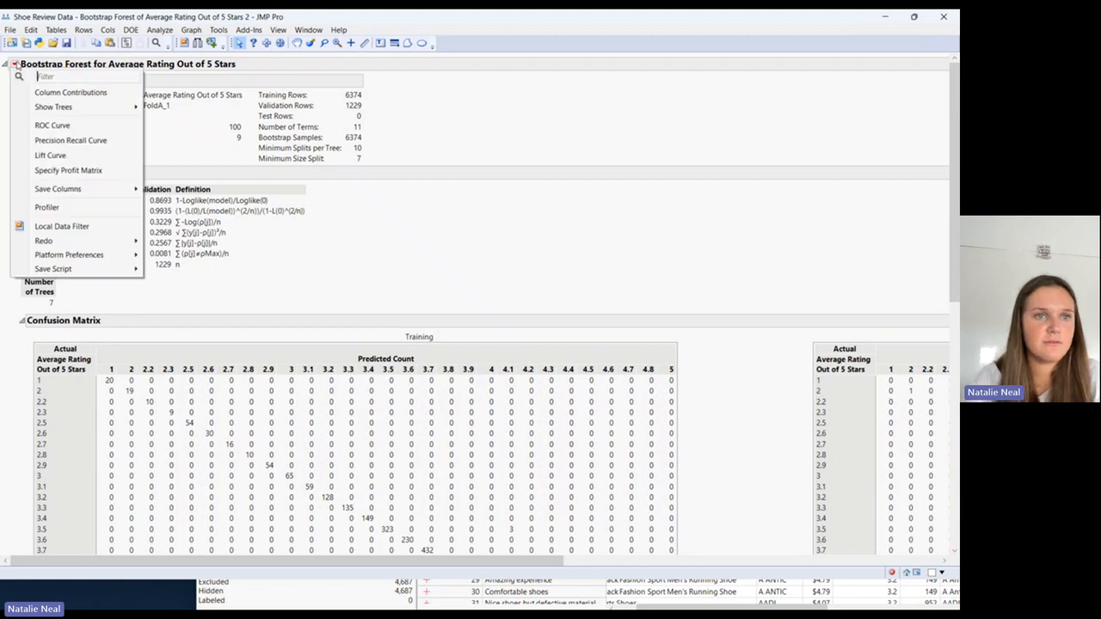
left_click(62, 93)
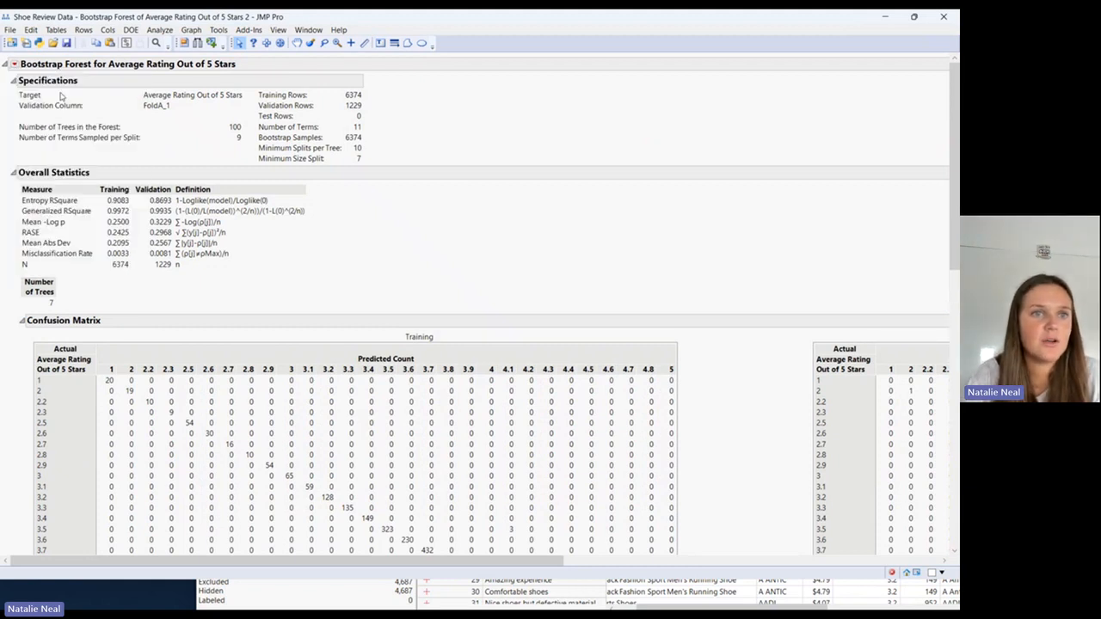
Add the Prediction Profiler to the Bootstrap Forest report for Average Rating Out of 5 Stars
left_click(15, 65)
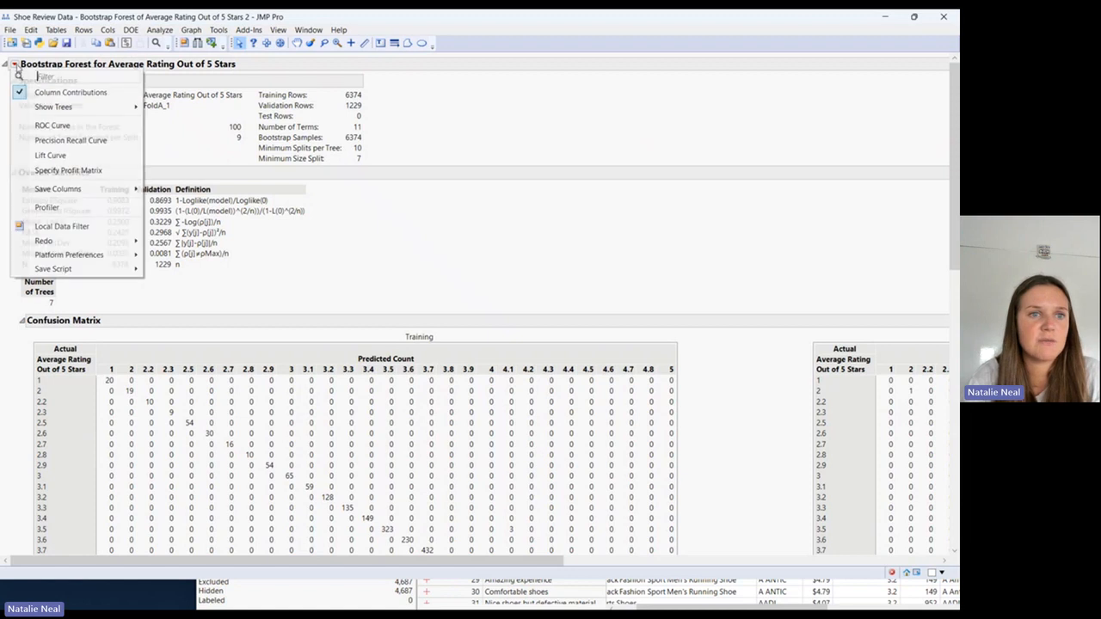
left_click(62, 207)
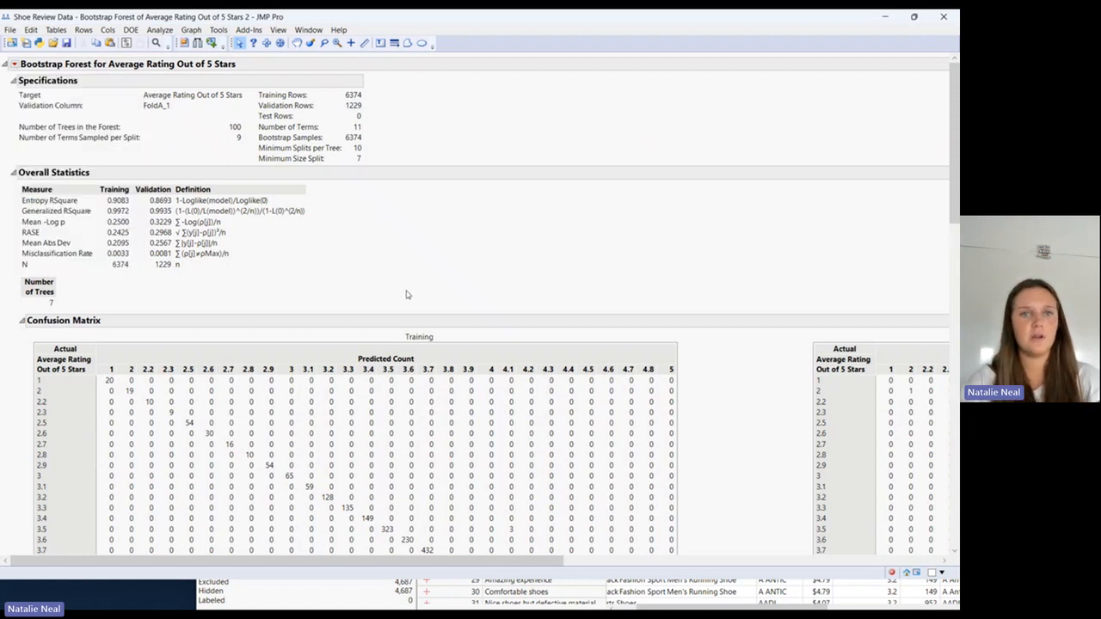
scroll(407, 295, "down", 3)
scroll(407, 294, "down", 15)
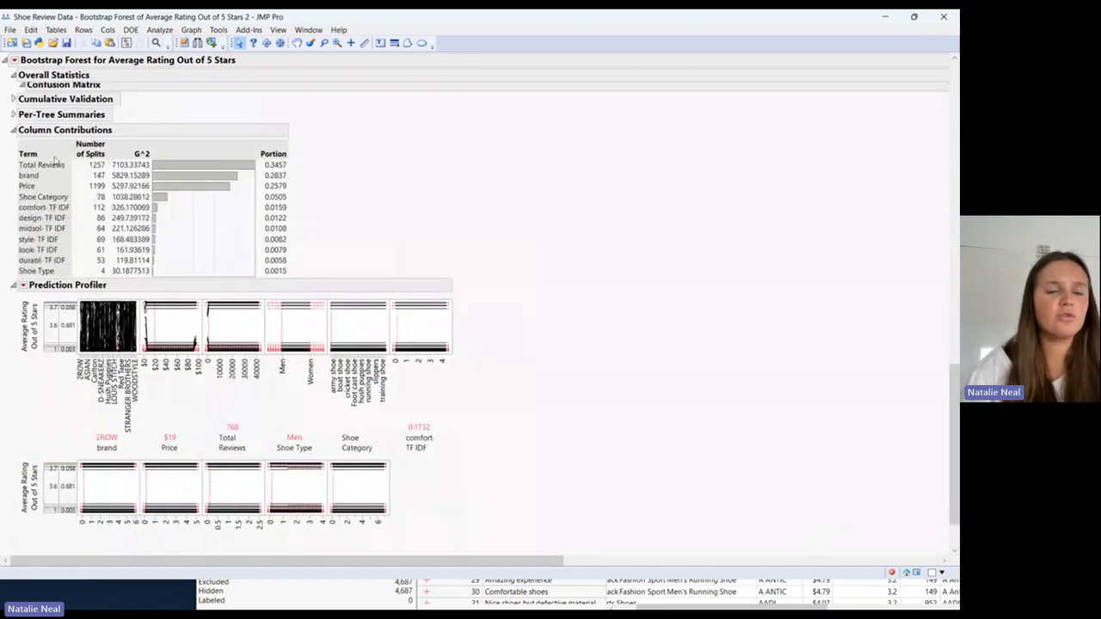
Examine the Column Contributions rows for Total Reviews, brand, Price, Shoe Category and comfort TF IDF, along with the profiler
left_click(56, 166)
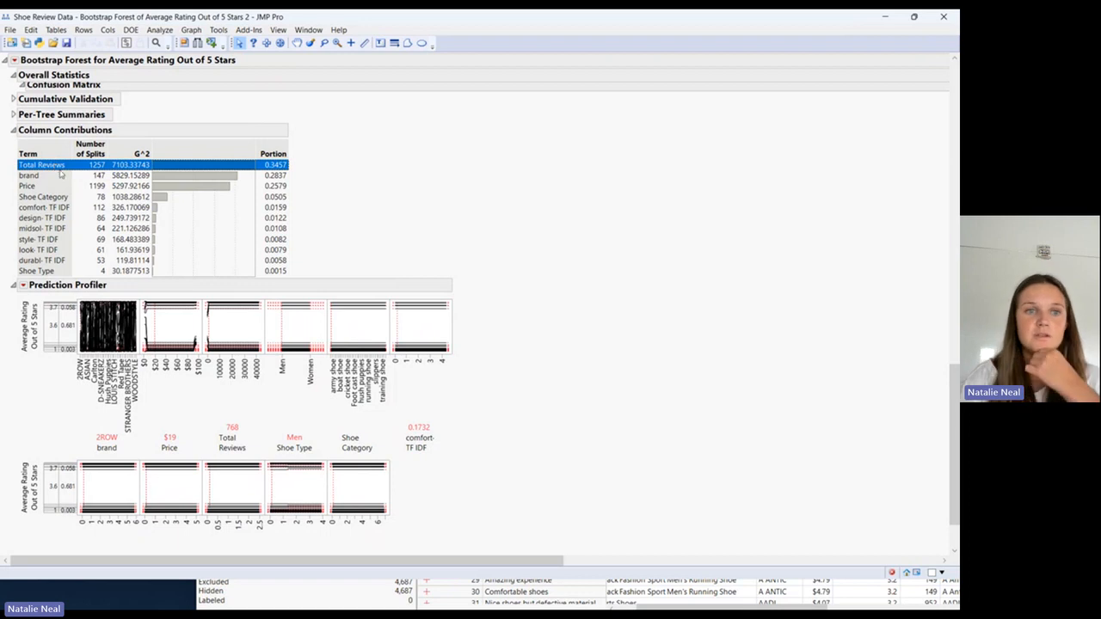
left_click(59, 176)
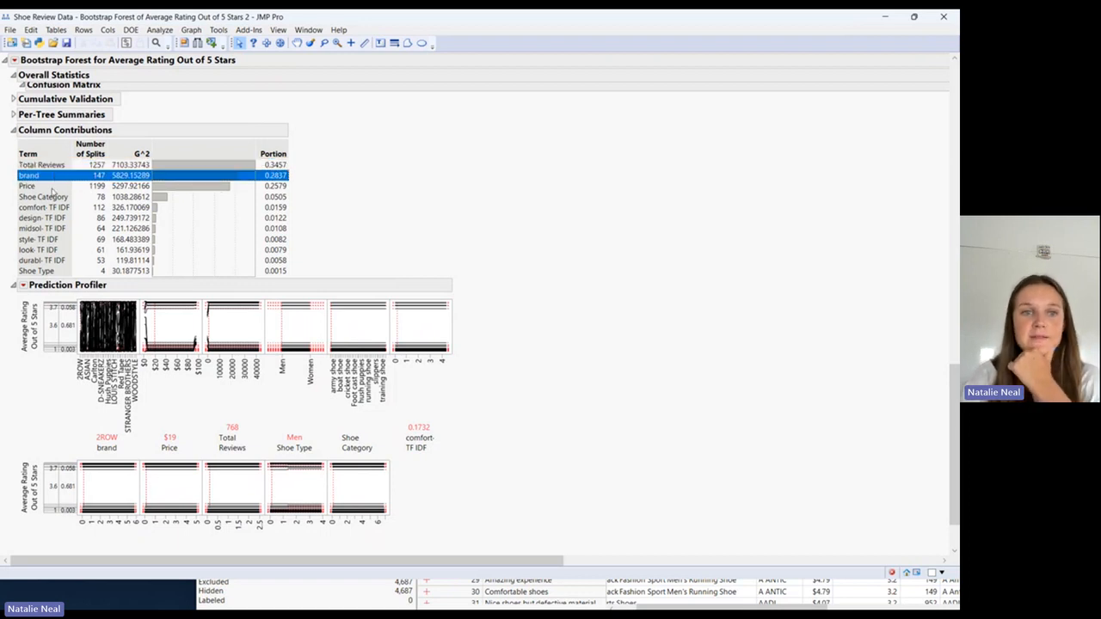
left_click(53, 187)
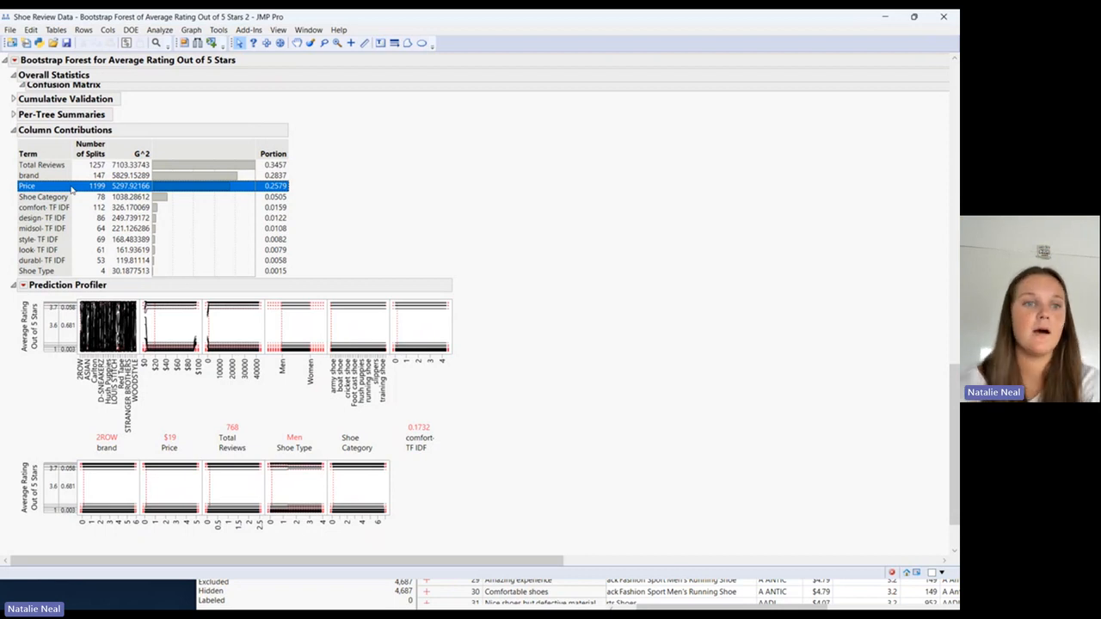
left_click(44, 199)
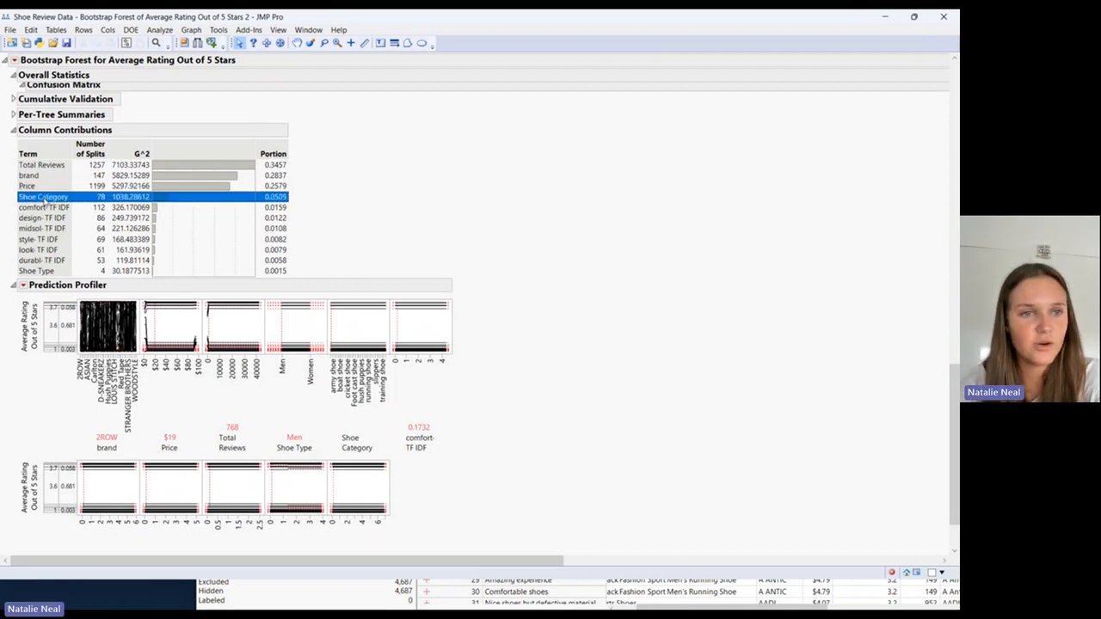
left_click(34, 208)
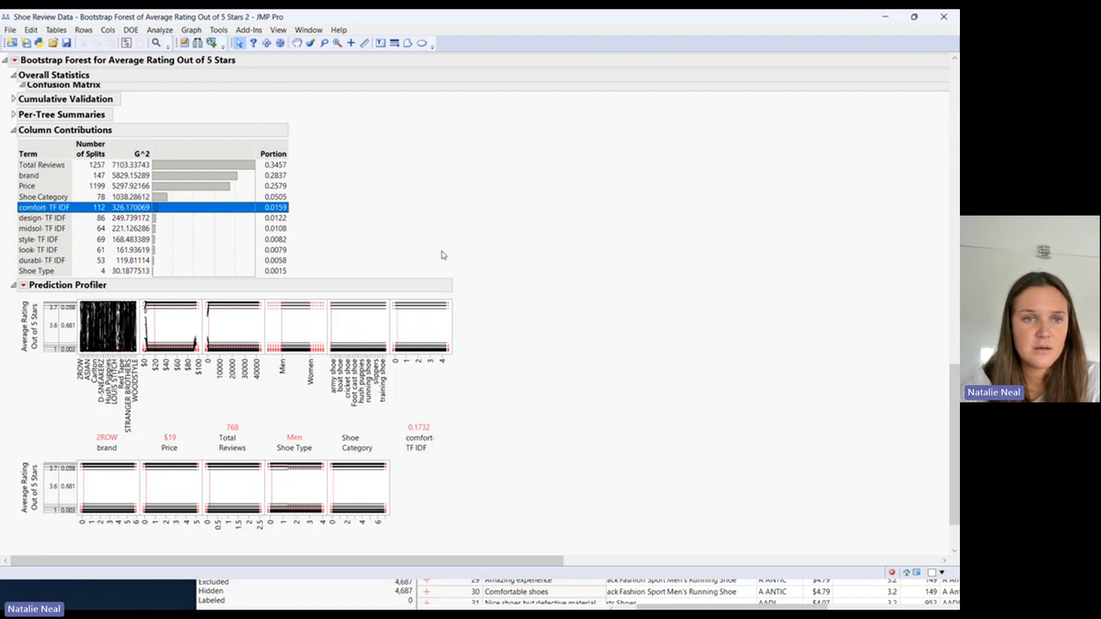
scroll(442, 255, "down", 2)
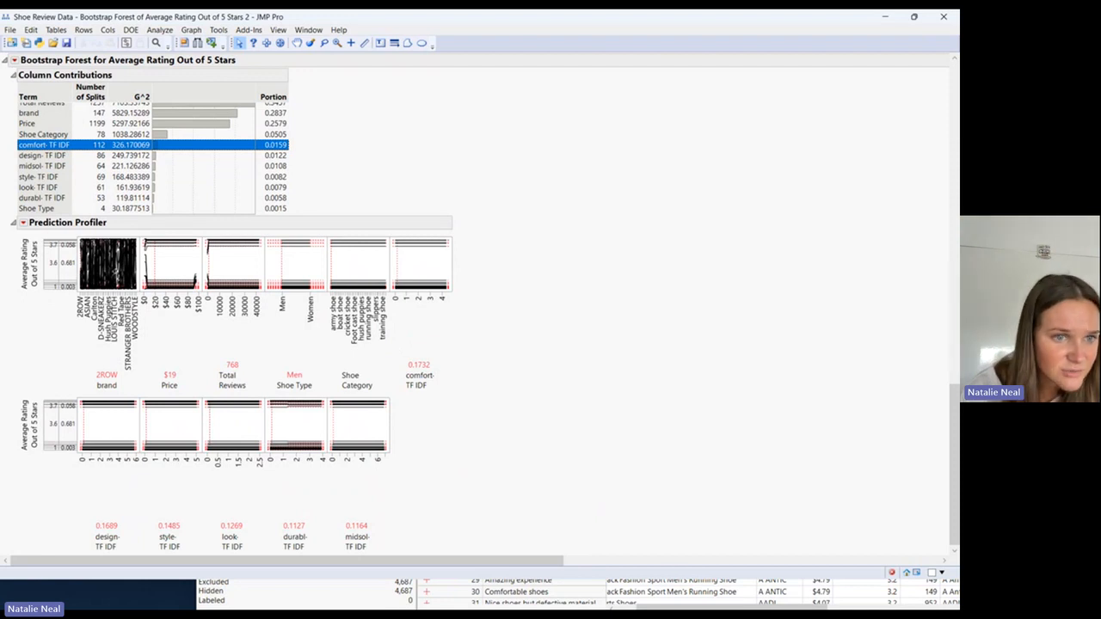
Add a Local Data Filter on brand to the Bootstrap Forest report and restrict it to Adidas
scroll(713, 286, "up", 10)
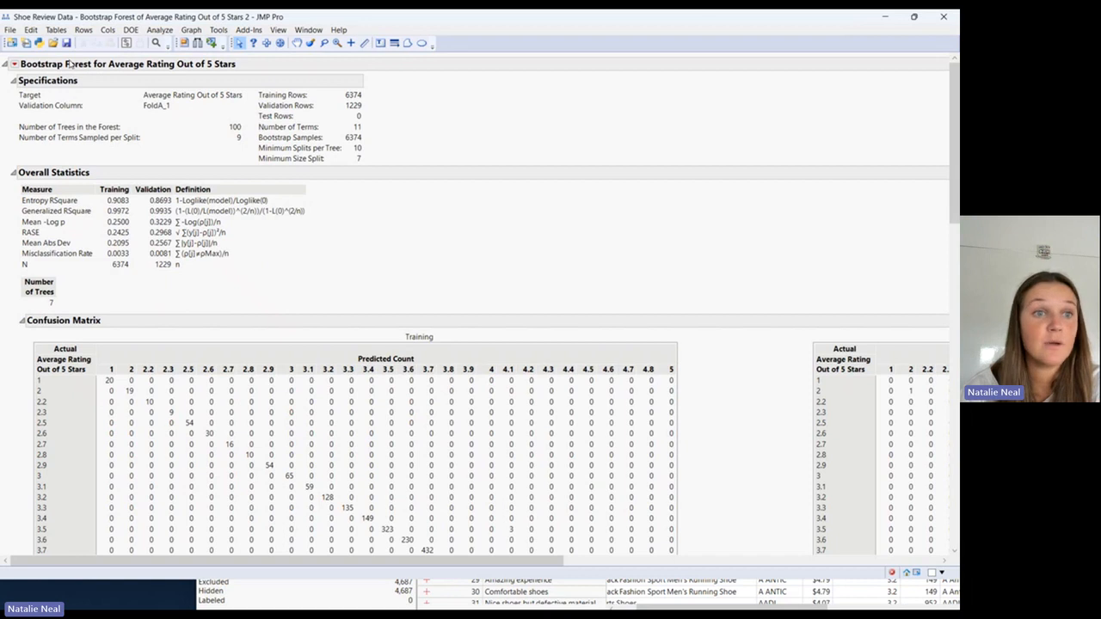
left_click(14, 65)
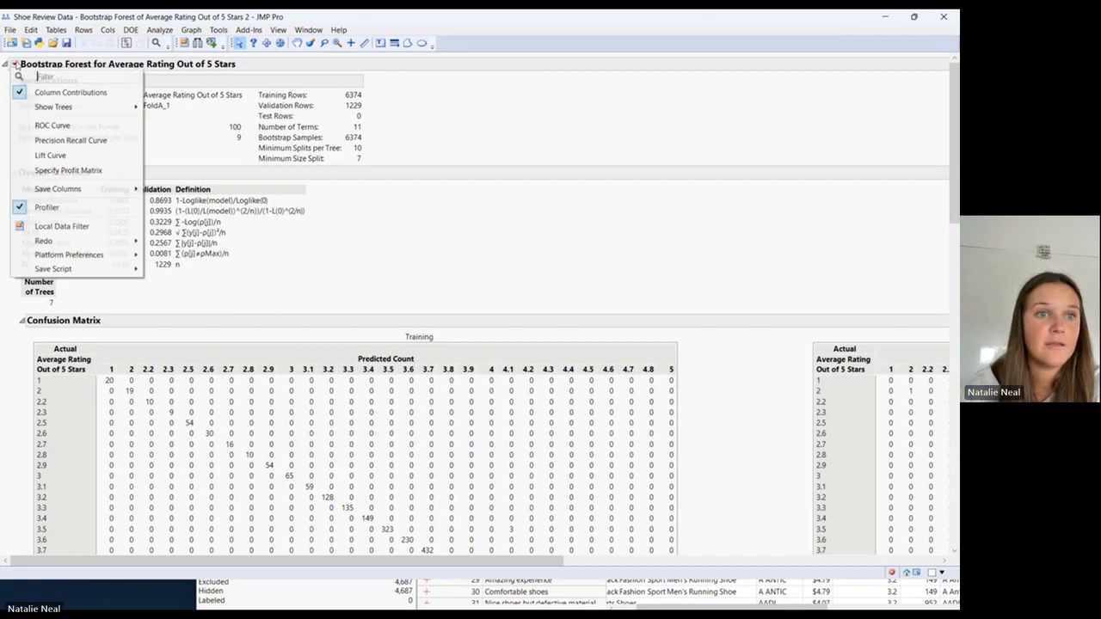
left_click(36, 226)
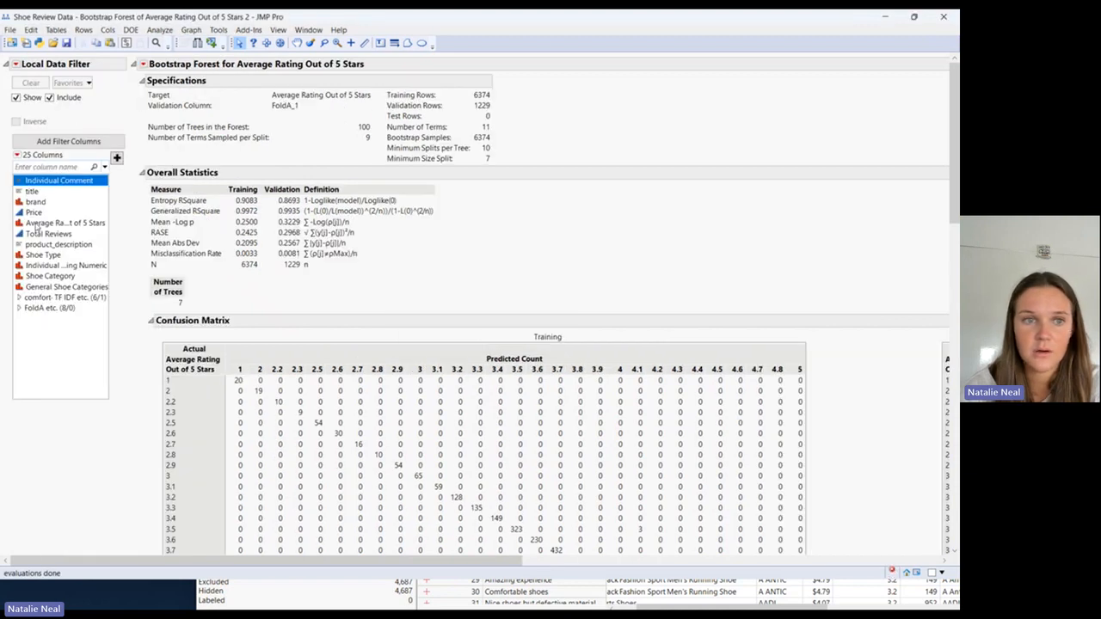
left_click(36, 201)
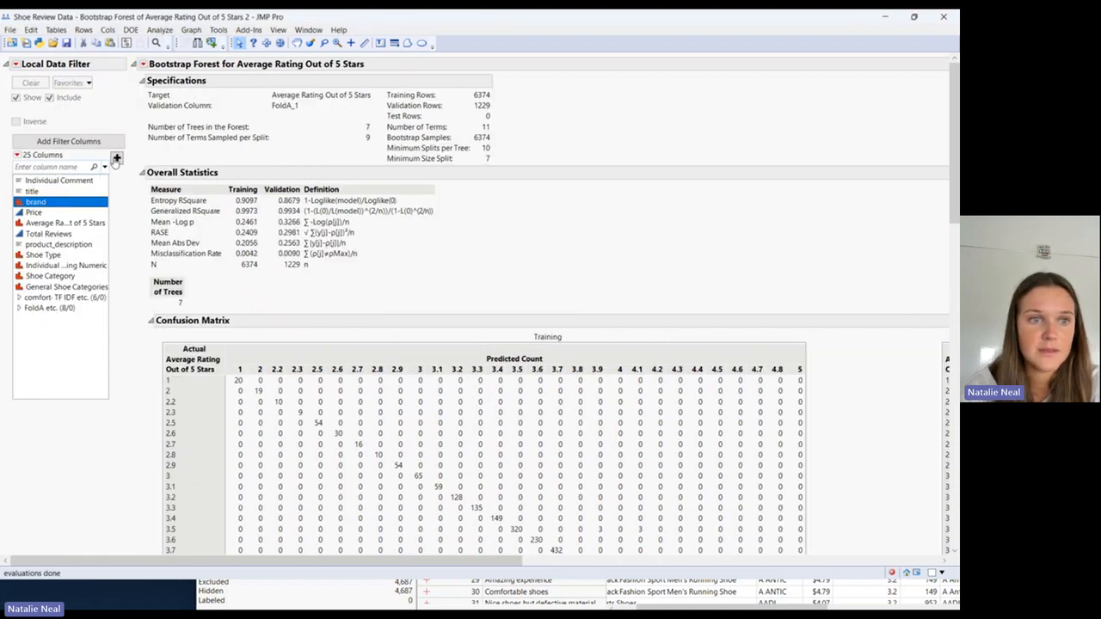
left_click(117, 158)
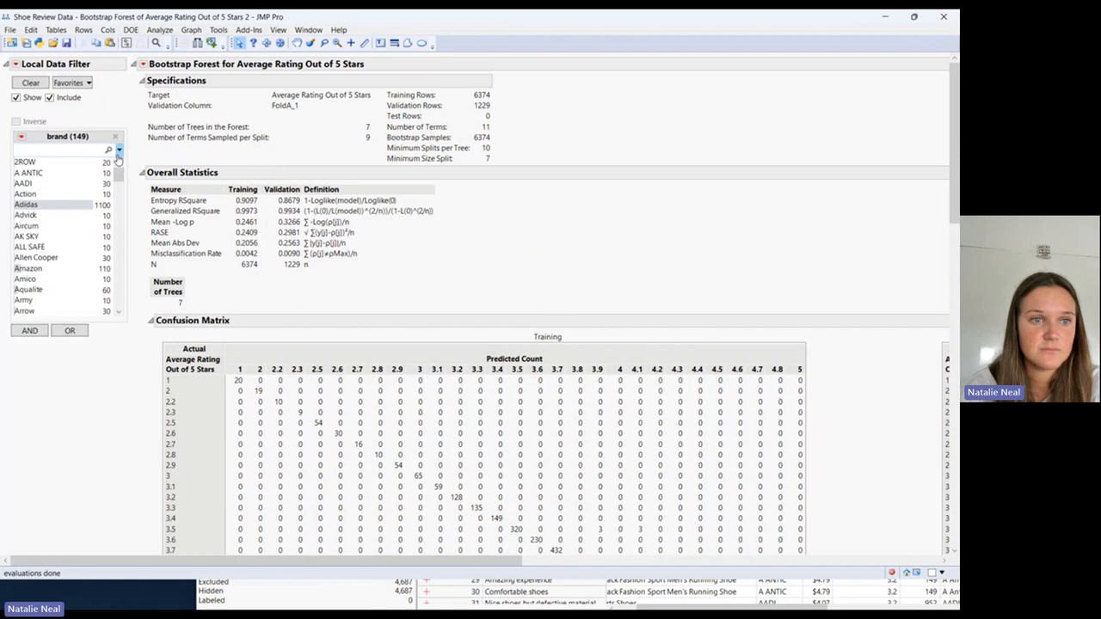
left_click(49, 208)
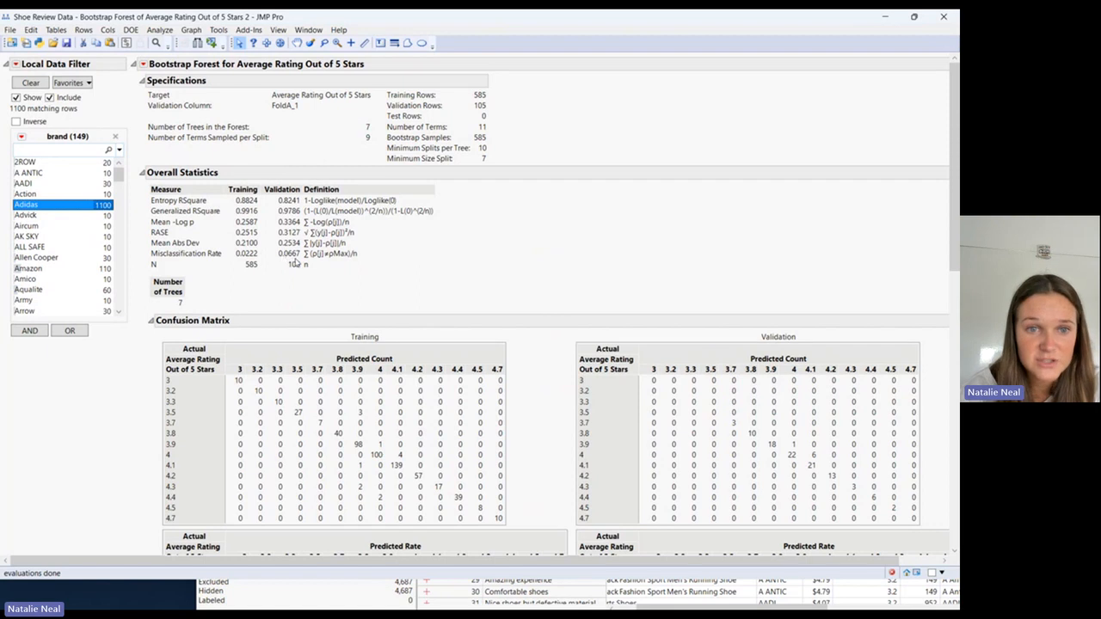
Vary Price in the Prediction Profiler through $24 and $37, ending at $30
scroll(472, 268, "down", 15)
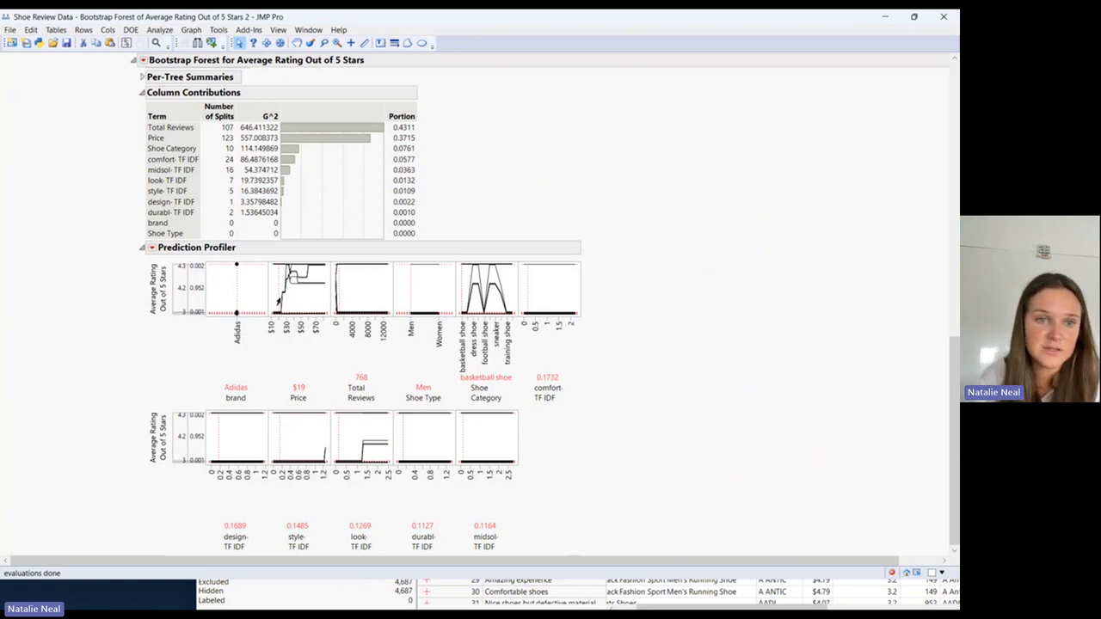
left_click_drag(277, 301, 280, 301)
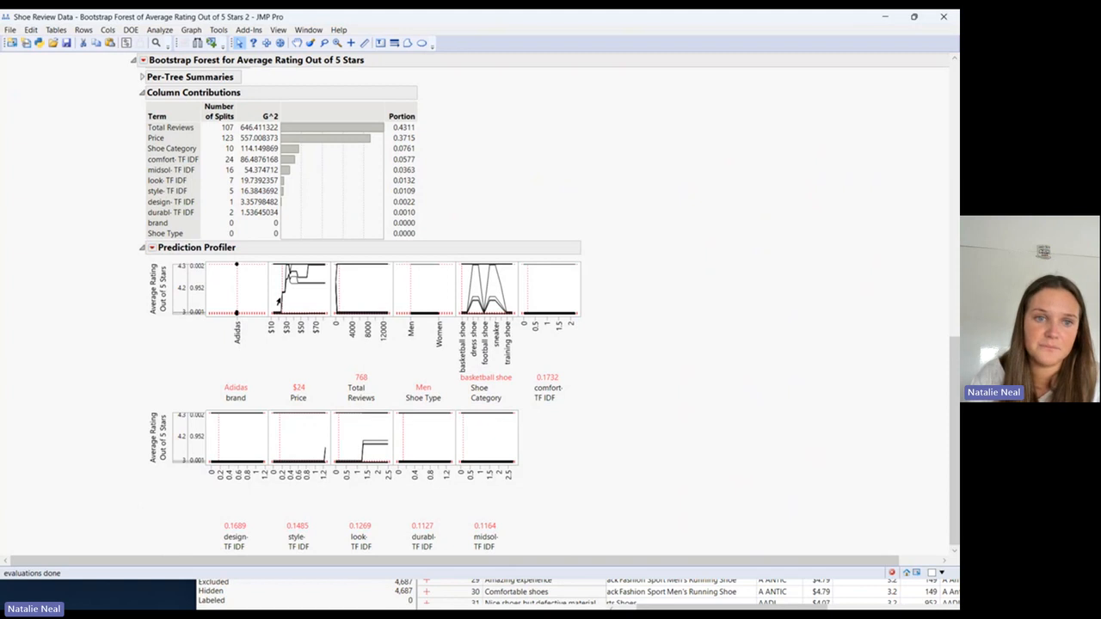
left_click_drag(277, 301, 291, 302)
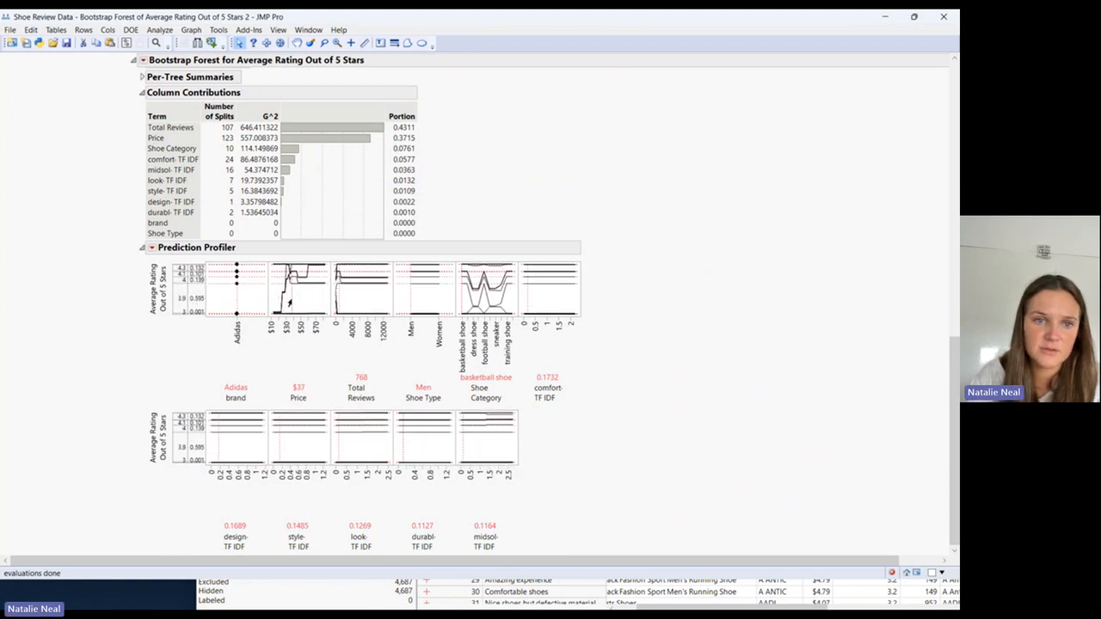
mouse_move(291, 303)
left_mouse_down()
mouse_move(329, 300)
mouse_move(284, 302)
left_mouse_up()
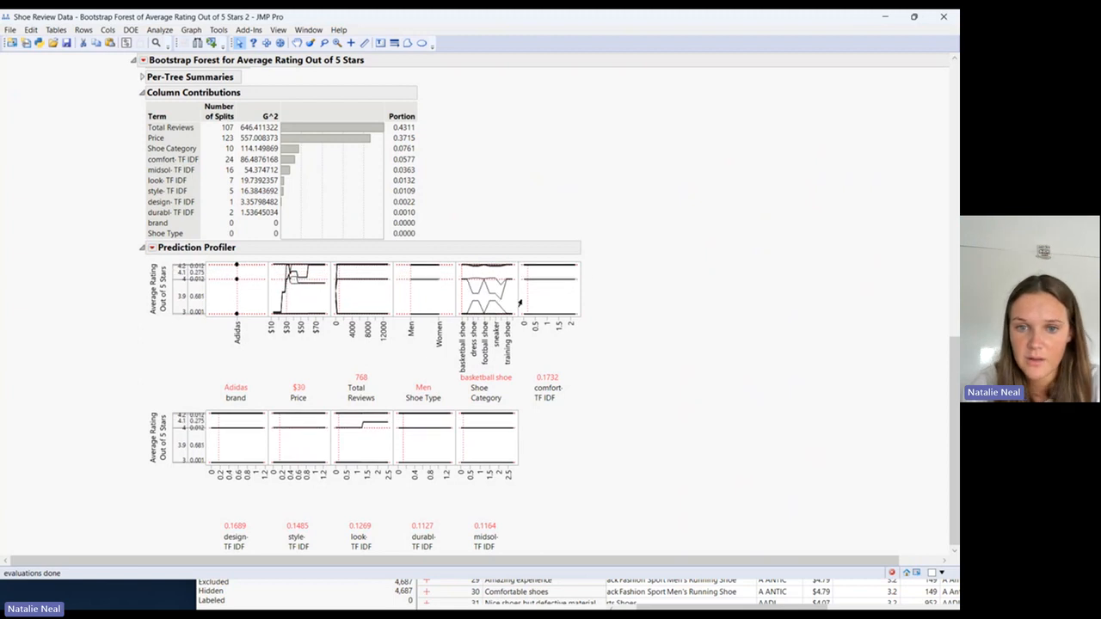
Raise comfort TF IDF to about 1.796 in the Prediction Profiler and set Shoe Category to football shoe
mouse_move(551, 299)
left_mouse_down()
mouse_move(572, 304)
mouse_move(535, 311)
mouse_move(564, 307)
left_mouse_up()
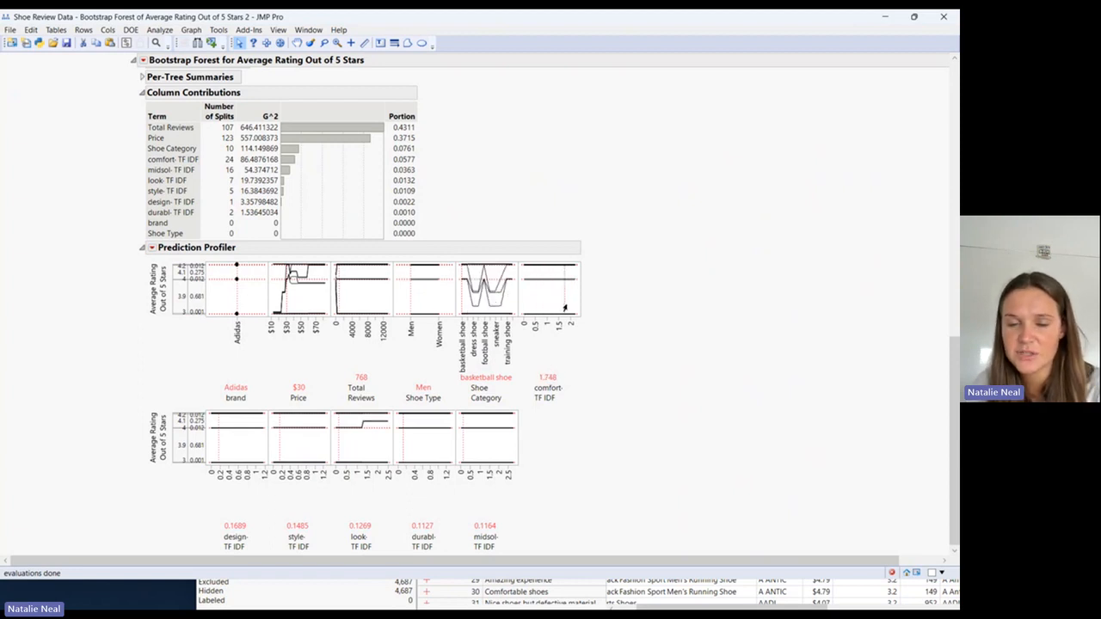
mouse_move(565, 307)
left_mouse_down()
mouse_move(553, 313)
mouse_move(566, 311)
left_mouse_up()
left_click(464, 284)
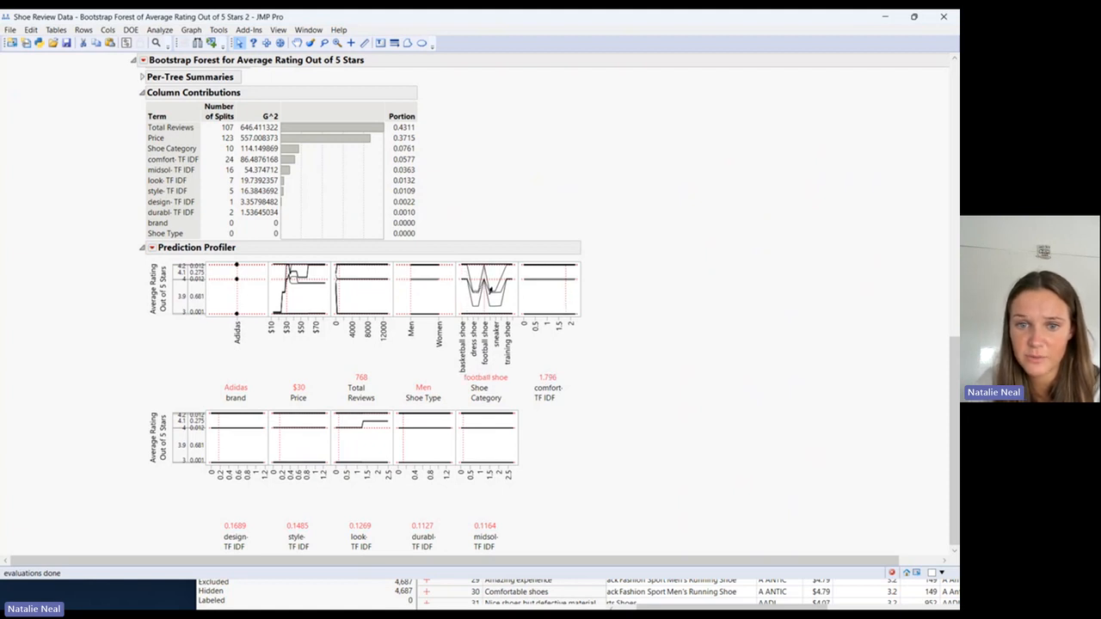
left_click(503, 311)
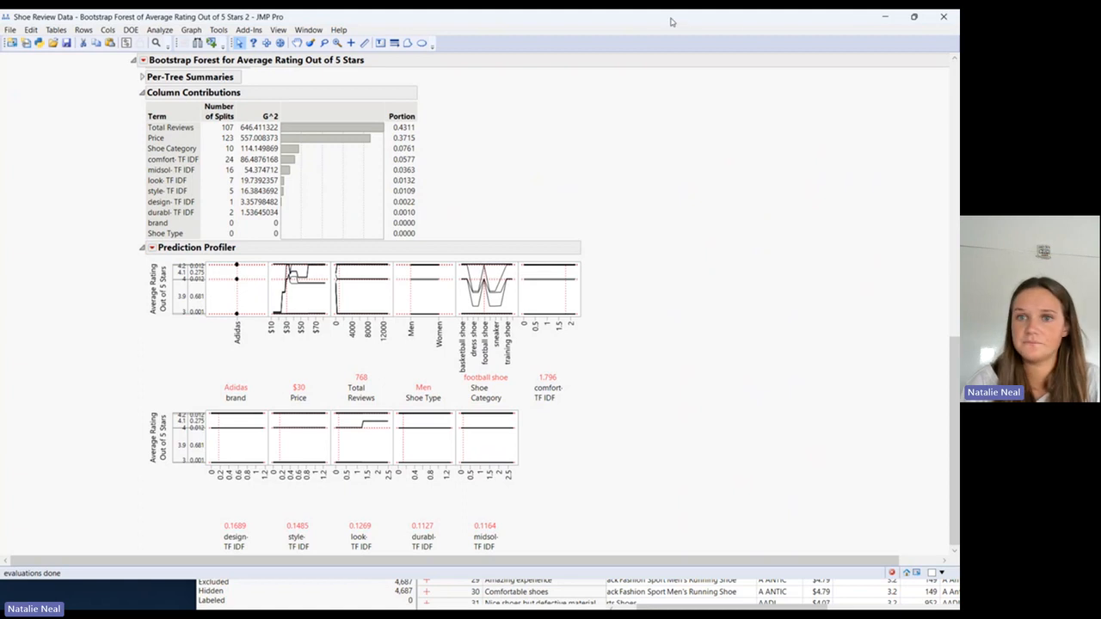
Minimize the forest report, Text Explorer and data table windows to return to the text mining journal, and expand its GUI section
left_click(884, 17)
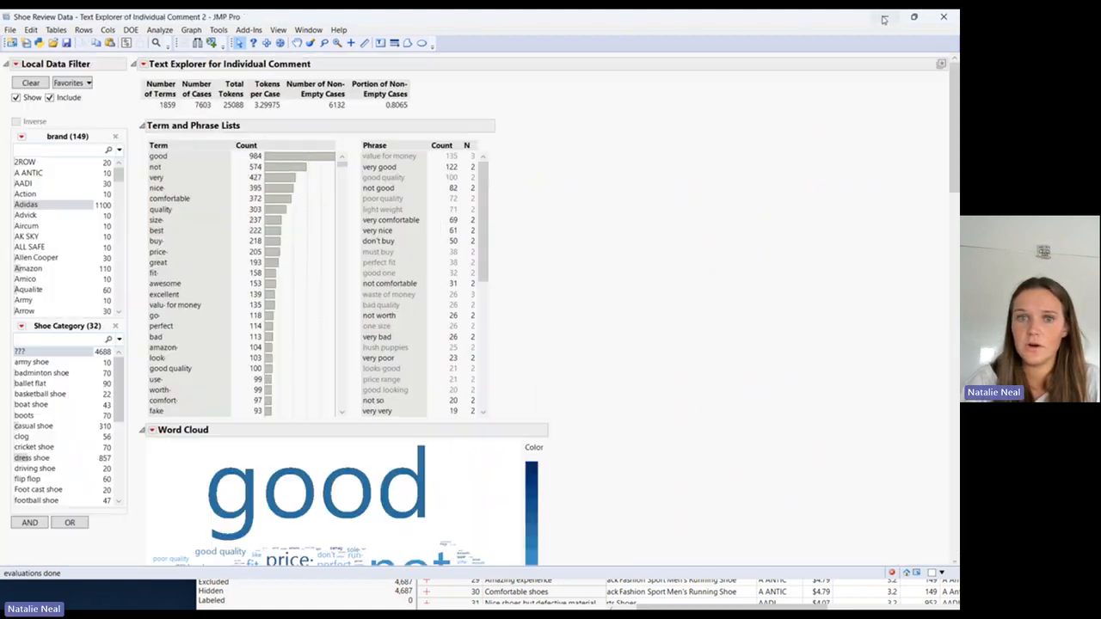
left_click(879, 21)
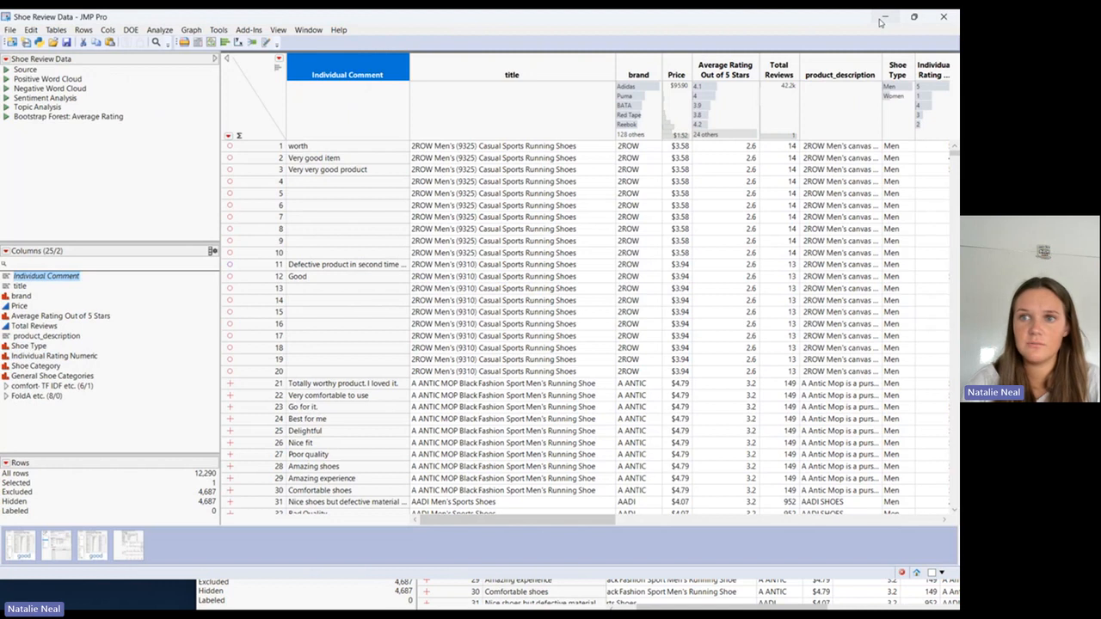
left_click(880, 22)
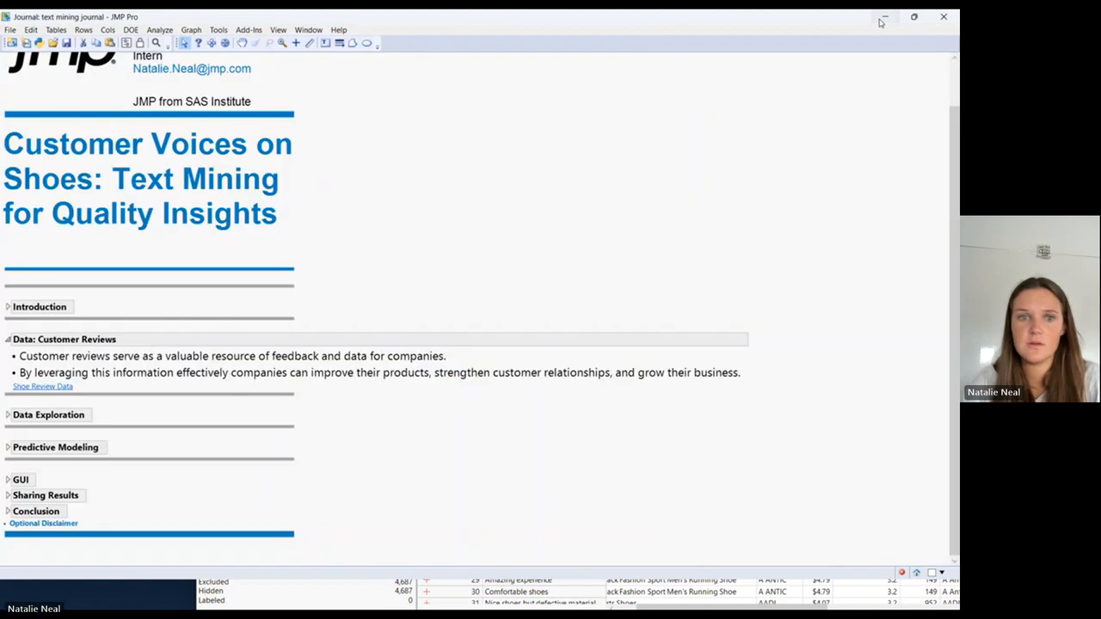
left_click(8, 479)
scroll(436, 392, "down", 1)
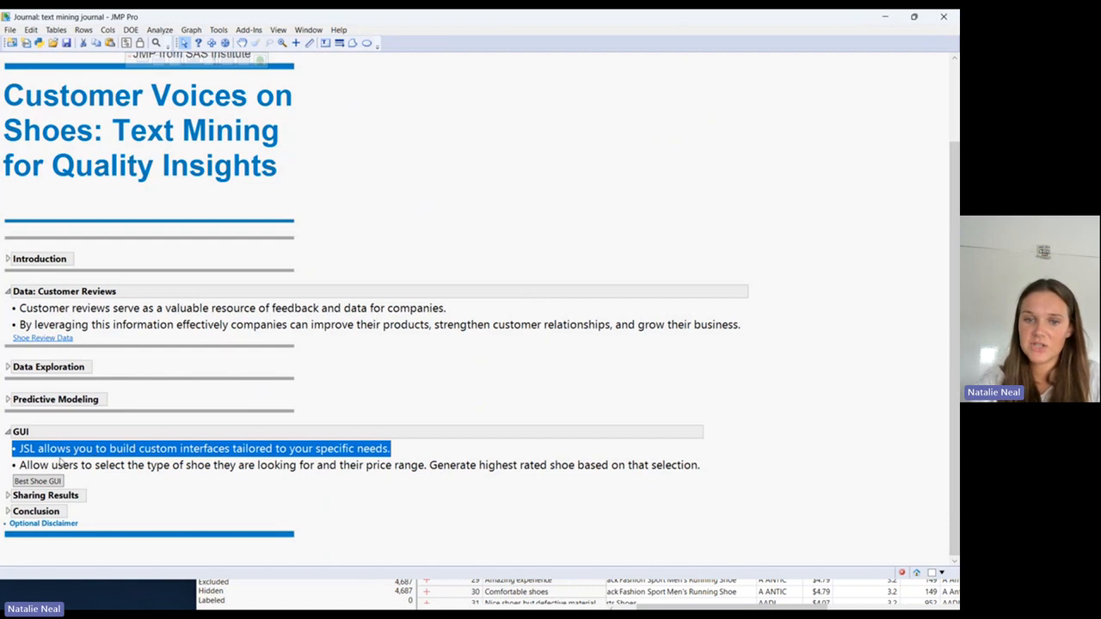
Launch the Best Shoe GUI from the journal, minimize the data table covering it and enlarge the GUI window slightly
left_click(22, 483)
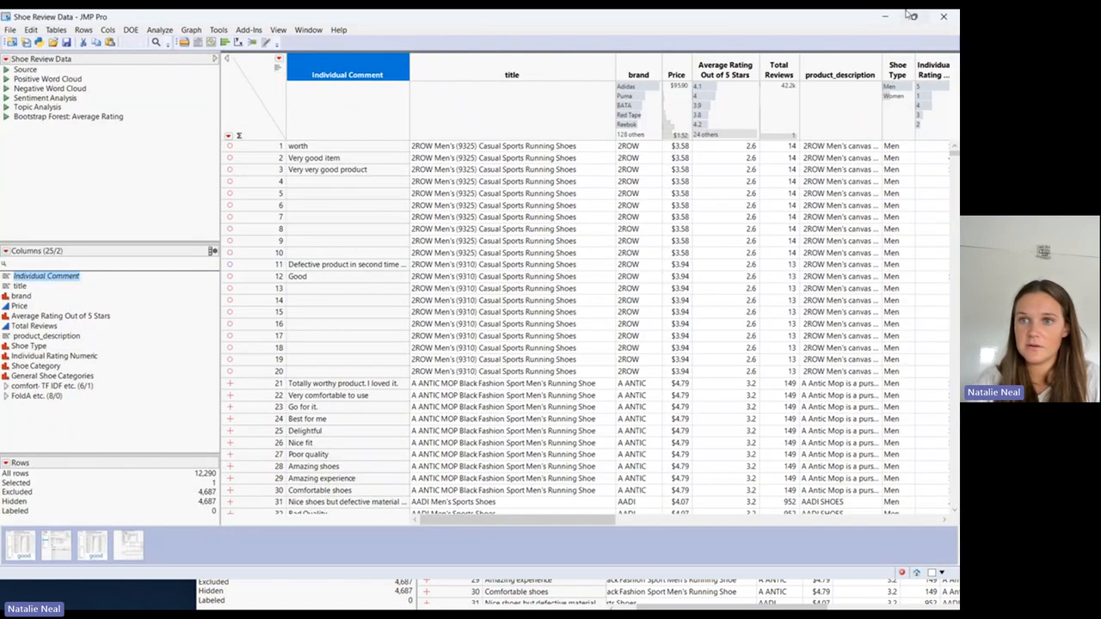
left_click(886, 17)
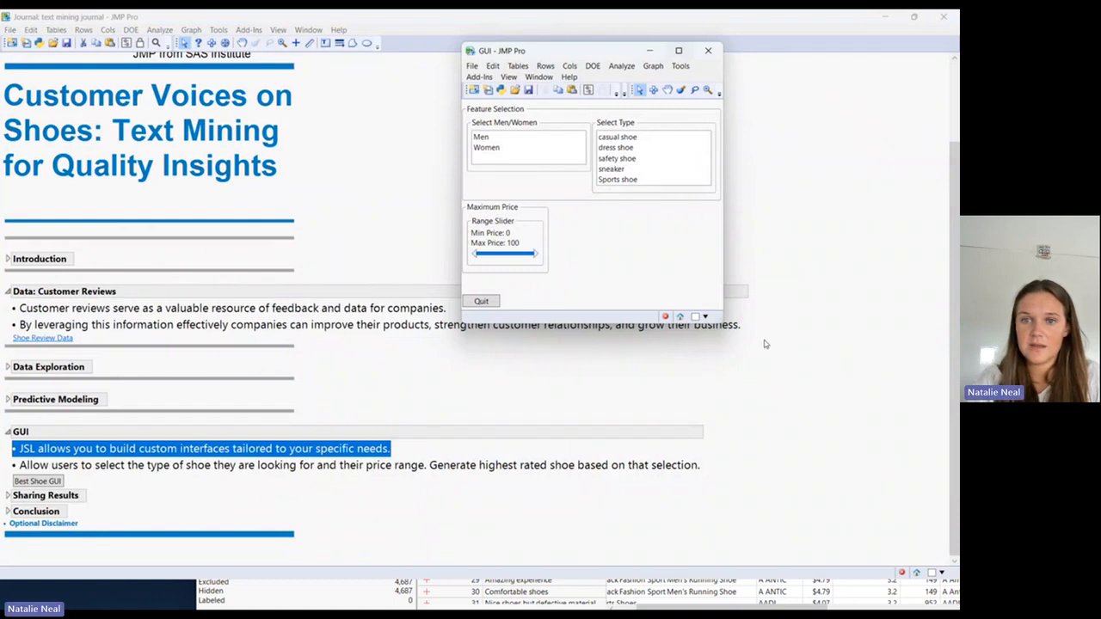
left_click_drag(721, 324, 745, 352)
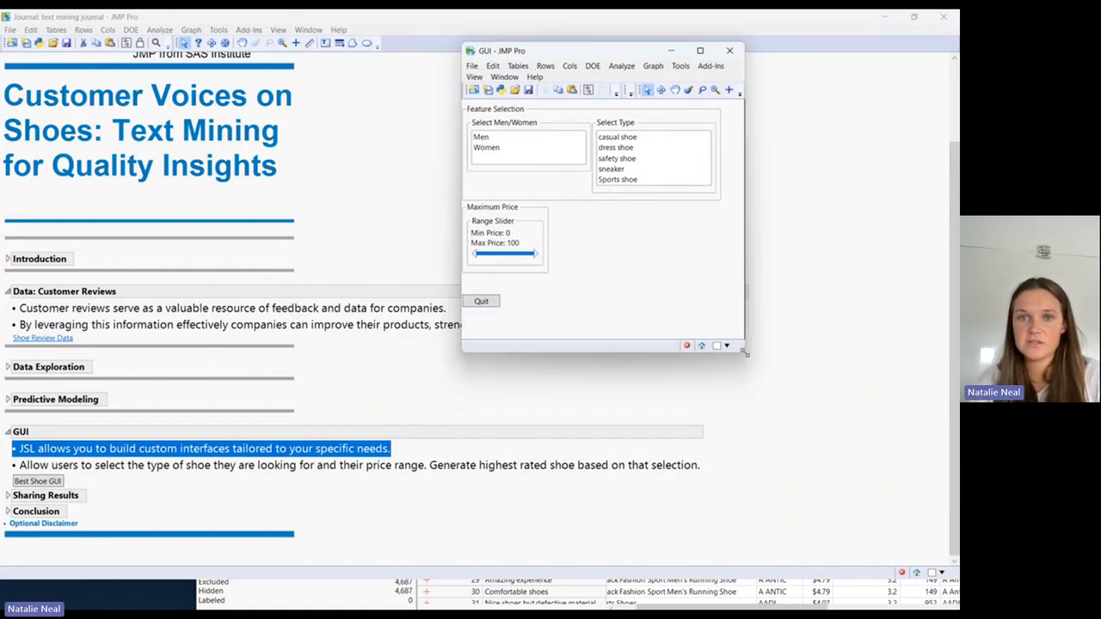
Find the best match for Men's casual shoes with a price range of 41.3 to 100
left_click(488, 139)
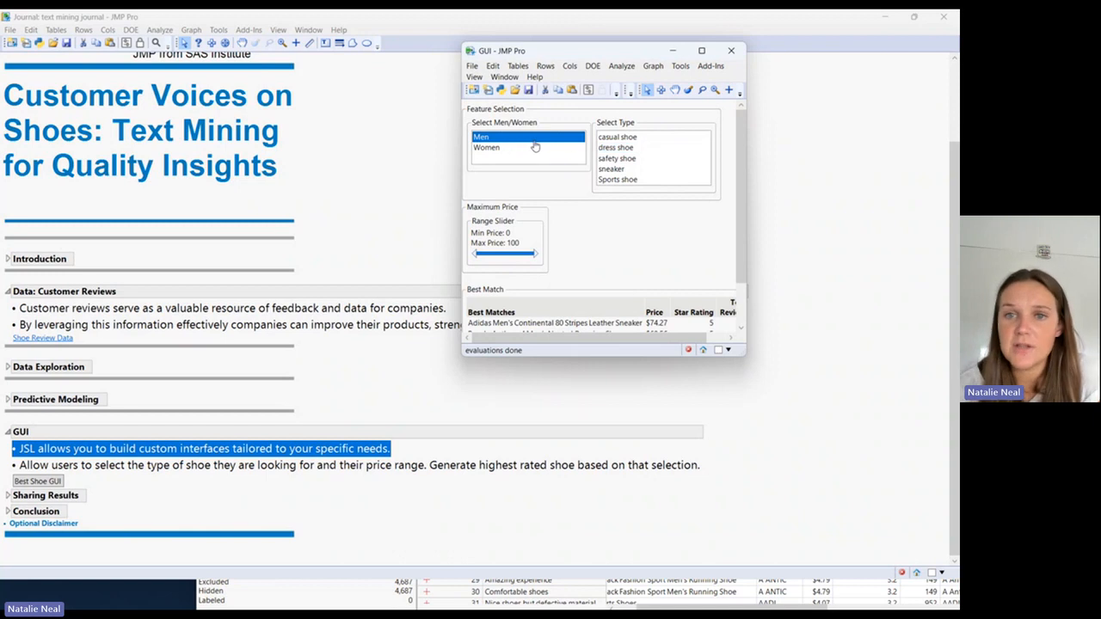
left_click(612, 138)
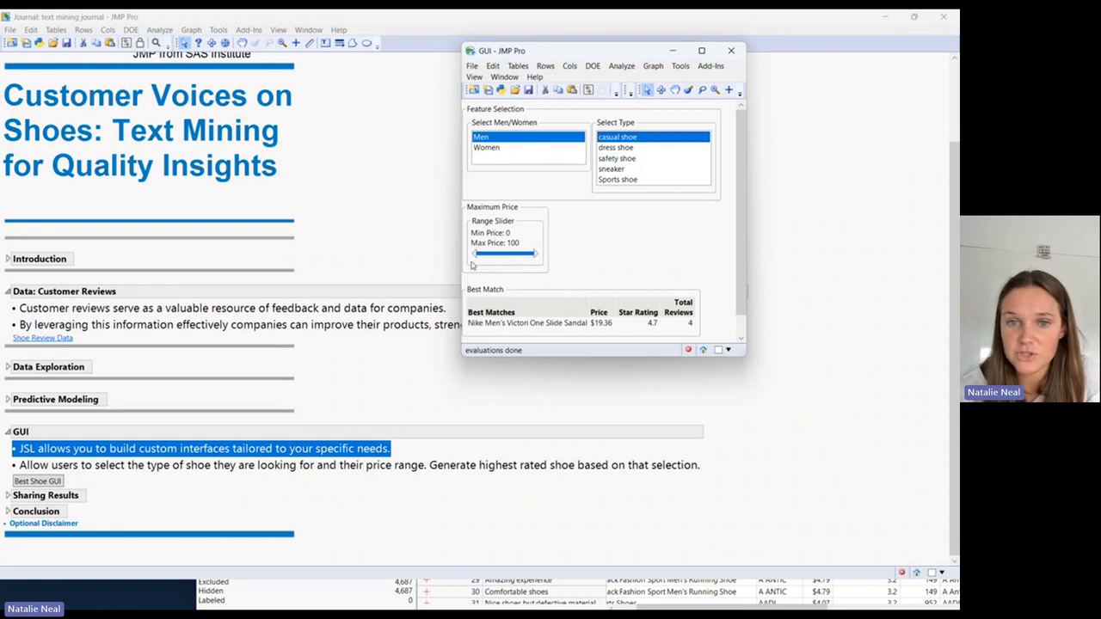
left_click_drag(472, 256, 502, 261)
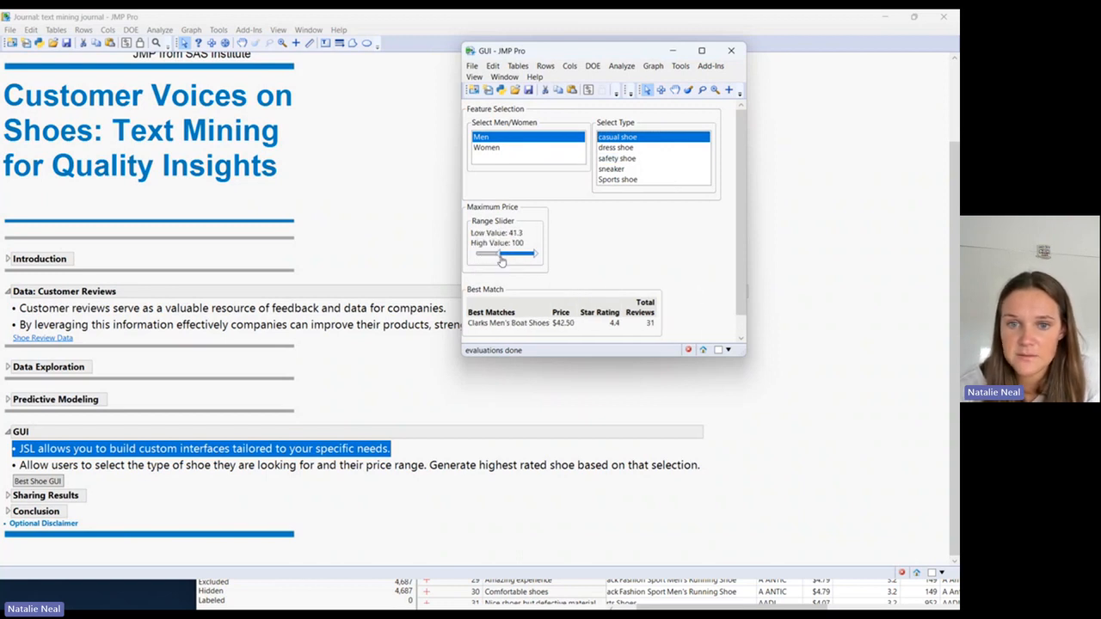
Switch the shoe selection to Women and Sports shoe, and widen the window to show the full Best Match table
left_click(533, 148)
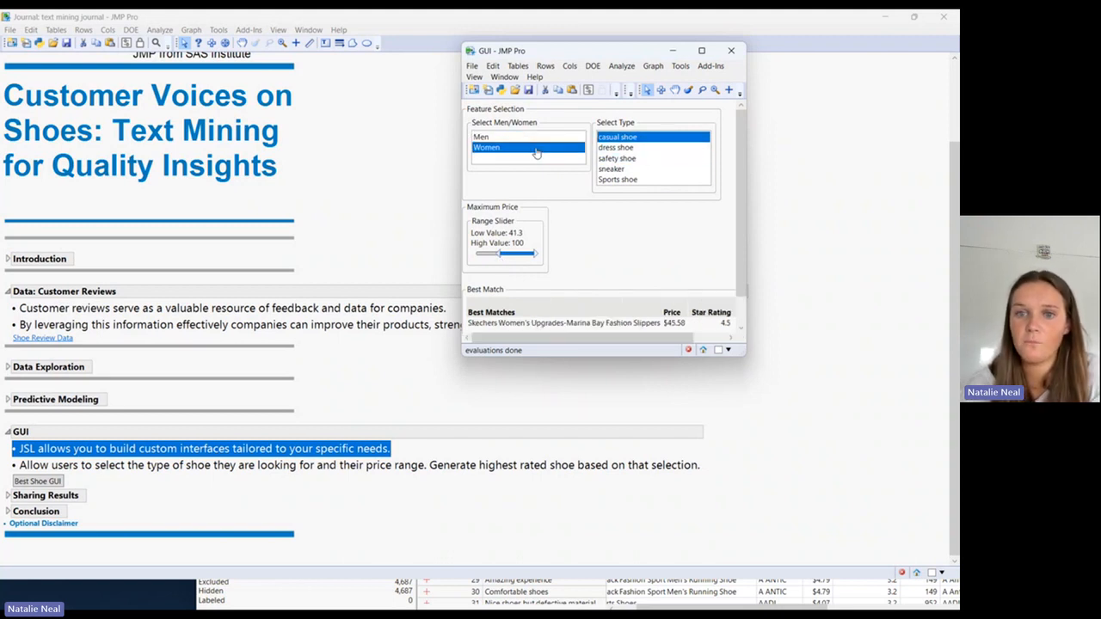
left_click(631, 179)
scroll(640, 255, "down", 3)
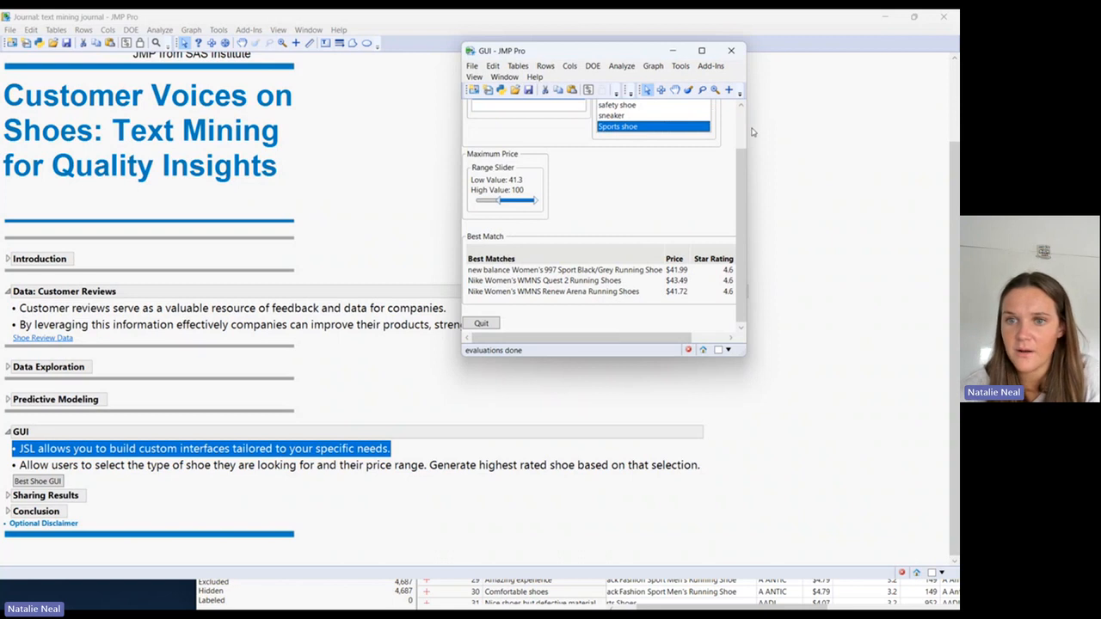
left_click_drag(747, 140, 833, 172)
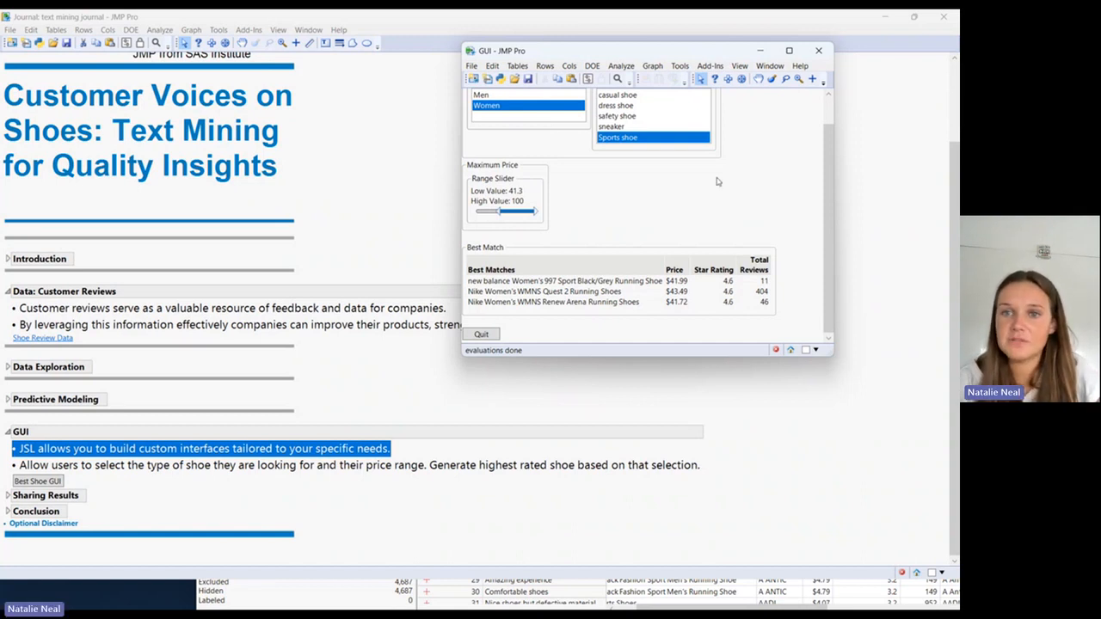
Close the Best Shoe GUI window and expand the Conclusion section of the text mining journal
scroll(750, 145, "up", 1)
scroll(750, 145, "down", 1)
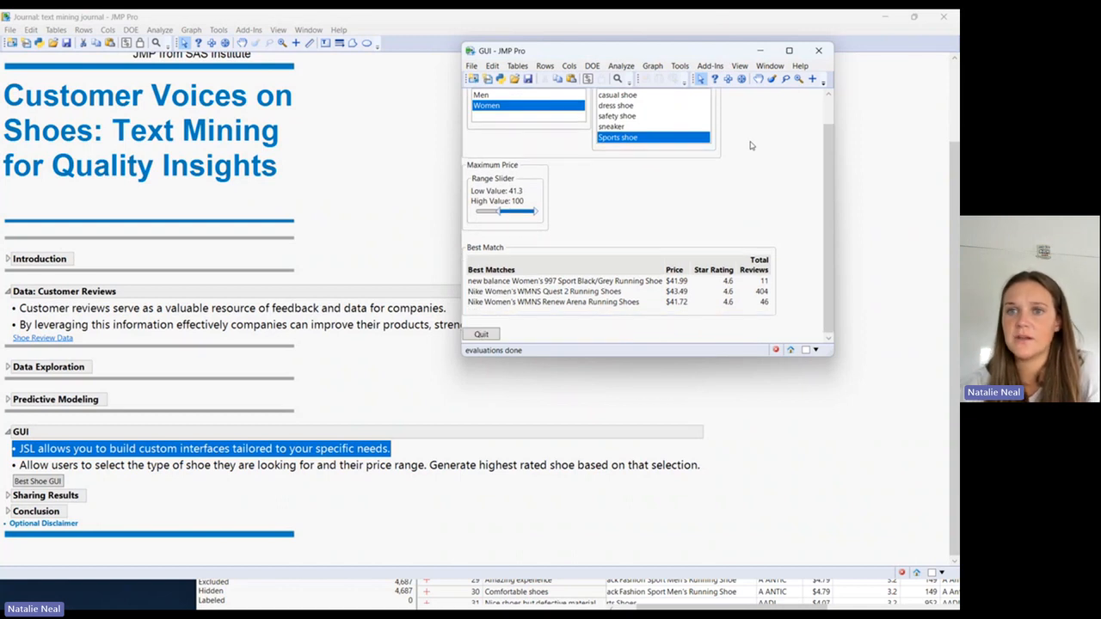
left_click(828, 54)
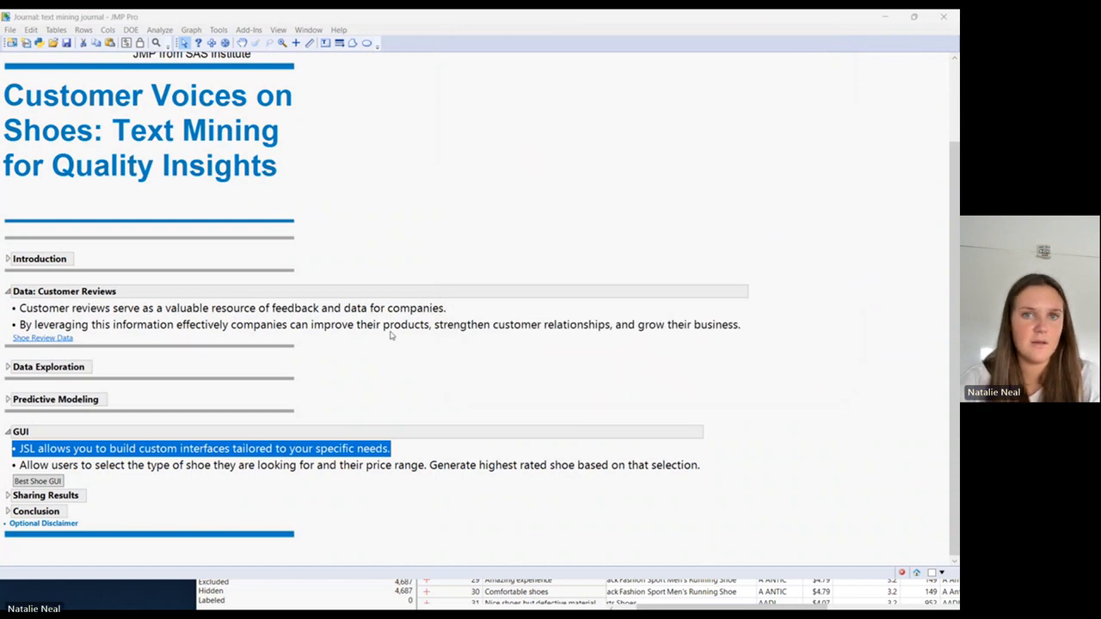
left_click(8, 511)
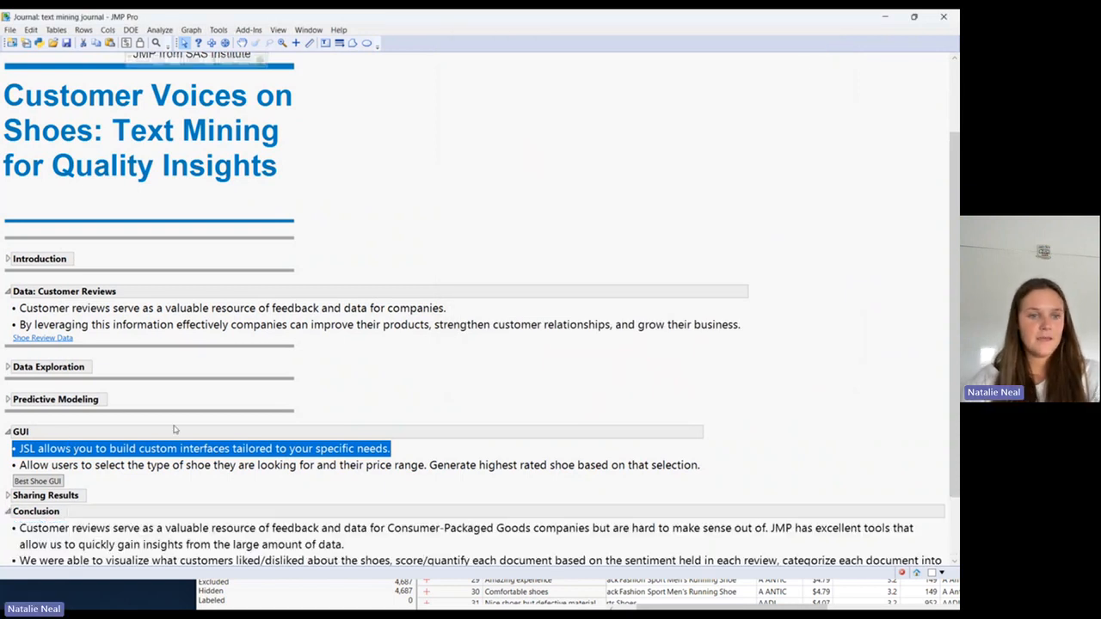
scroll(356, 394, "down", 2)
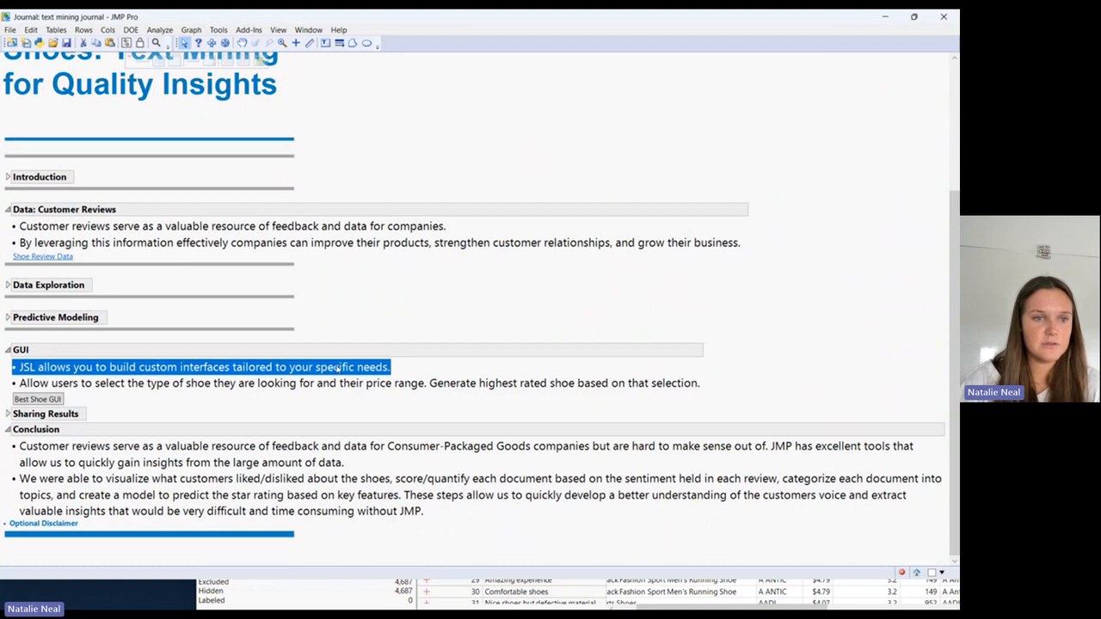
Collapse the journal's GUI and Data: Customer Reviews sections, and switch to the Analyzing Unstructured Text Data meeting window in Microsoft Teams
left_click(8, 350)
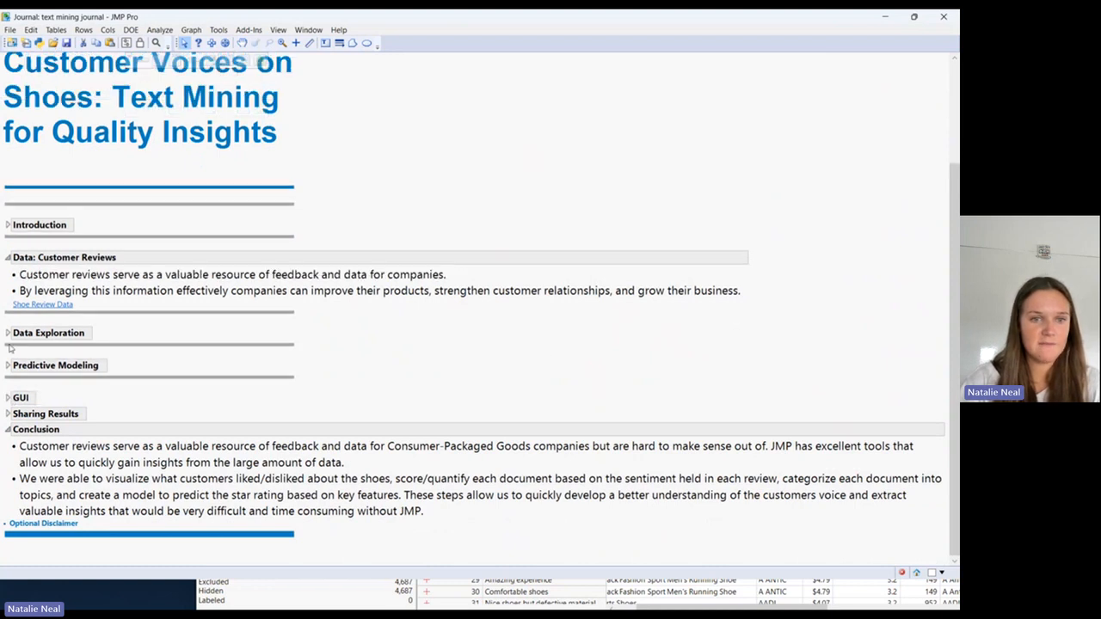
left_click(7, 258)
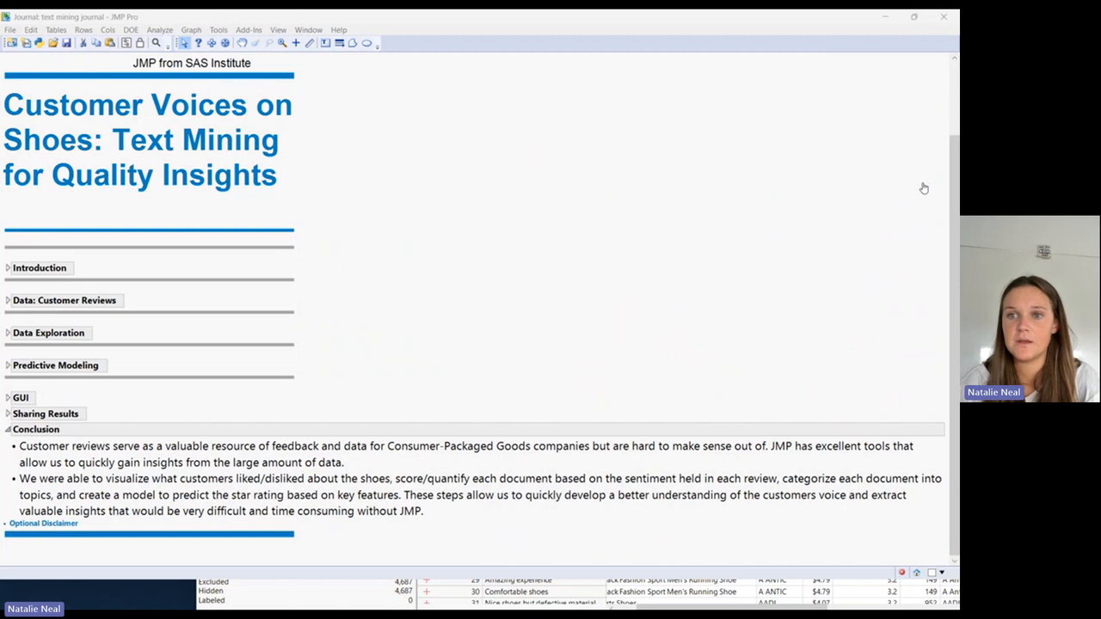
key("alt+Tab")
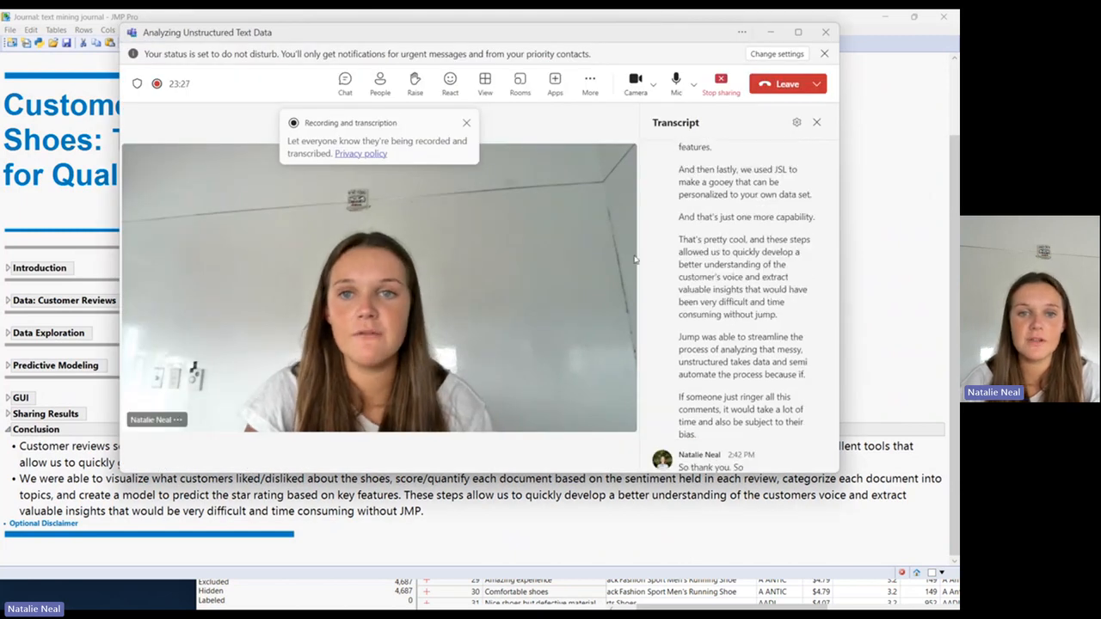